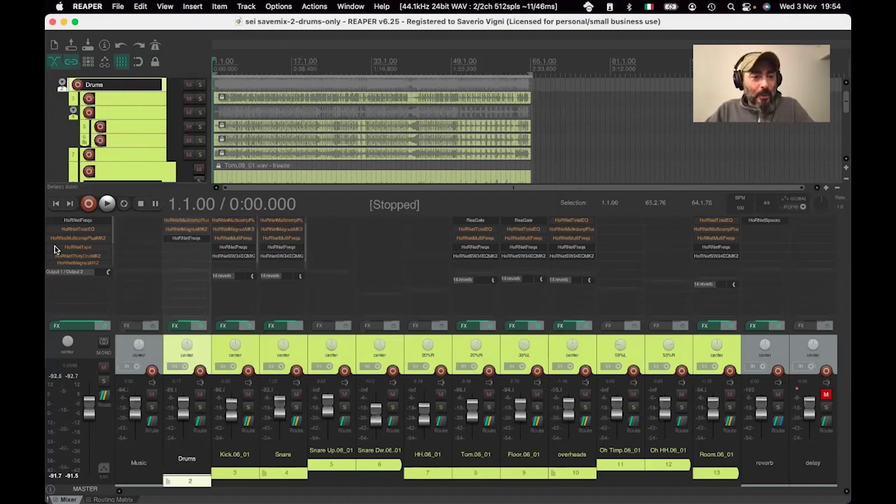
- Open the HoRNetFreqs analyser on the Drums folder track and move its window lower over the project
left_click(177, 240)
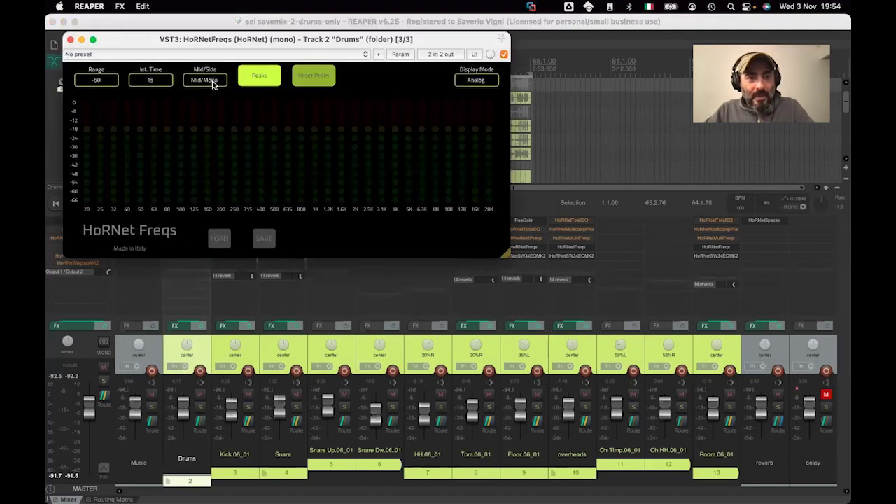
left_click_drag(214, 39, 287, 127)
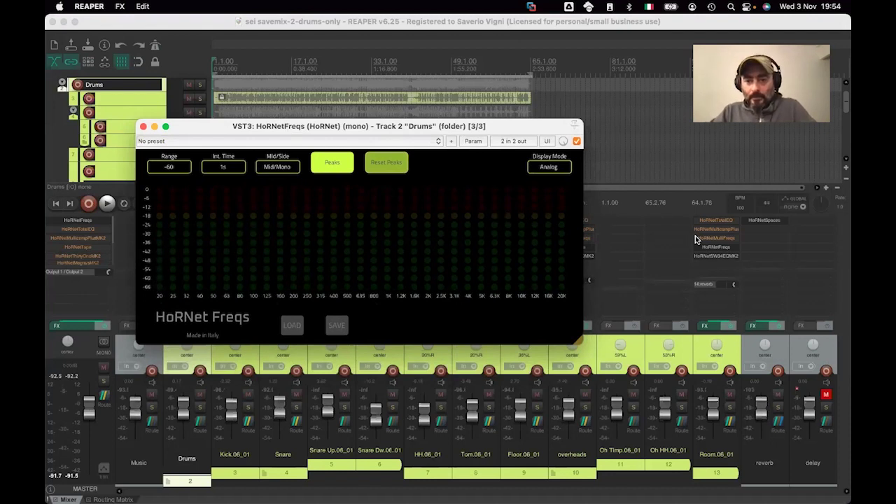
left_click_drag(294, 129, 306, 120)
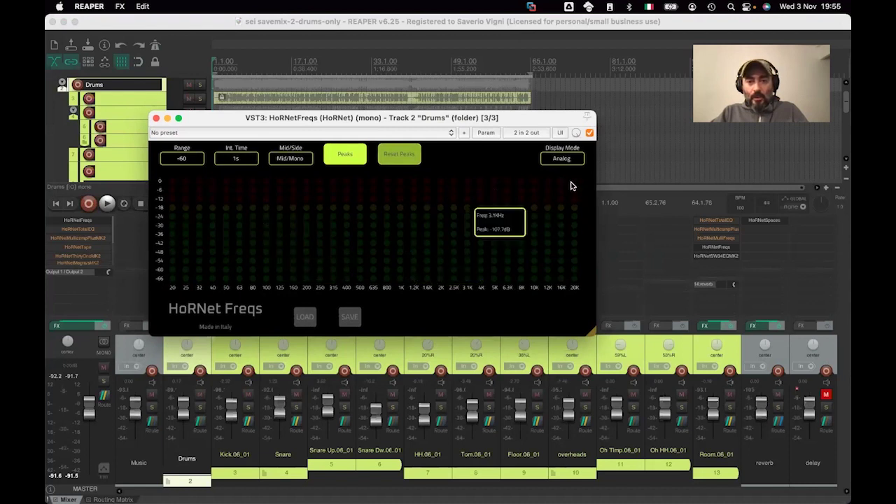
- Switch the Drums analyser's display mode to Digital and back to Analog, and close its window
left_click(564, 185)
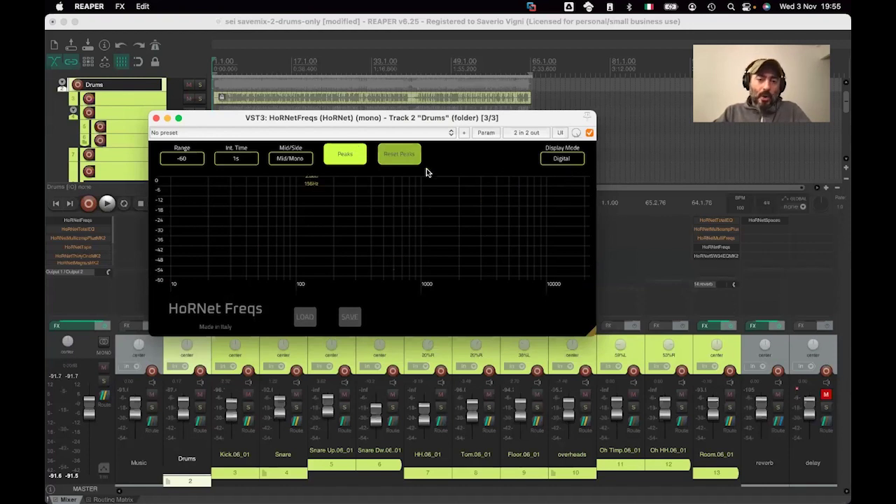
left_click(553, 159)
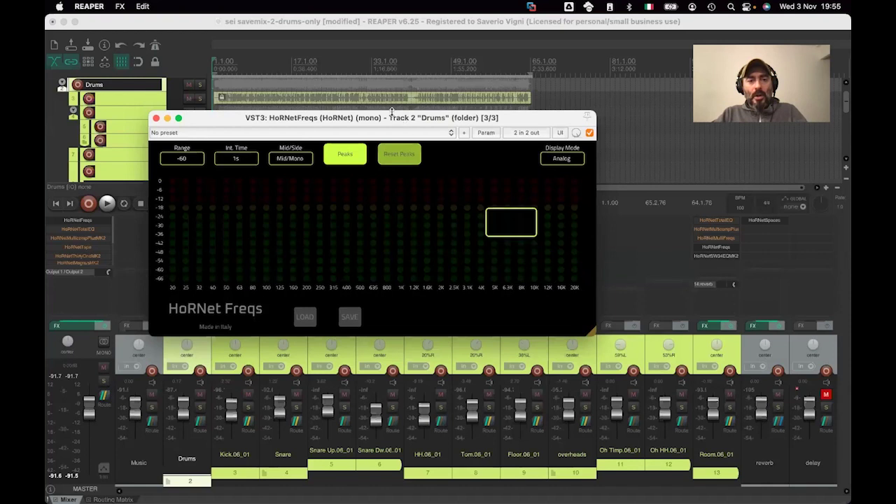
left_click_drag(392, 123, 384, 188)
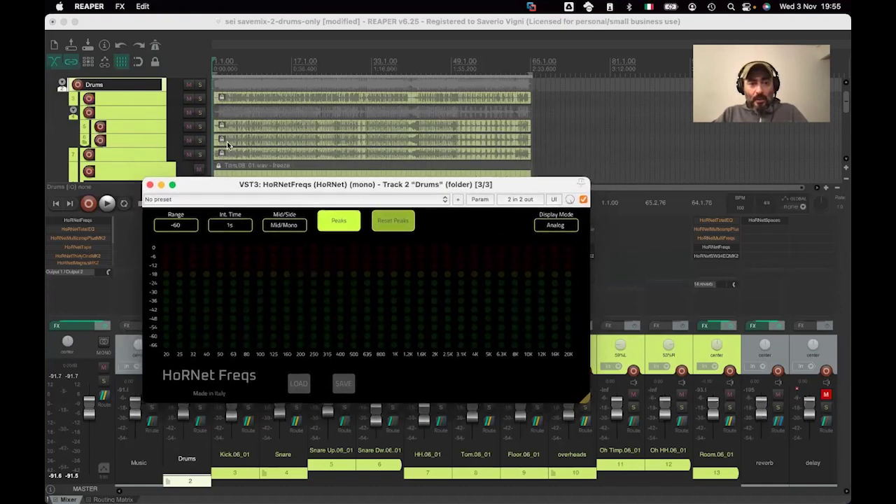
mouse_move(227, 188)
left_mouse_down()
mouse_move(216, 173)
mouse_move(231, 180)
left_mouse_up()
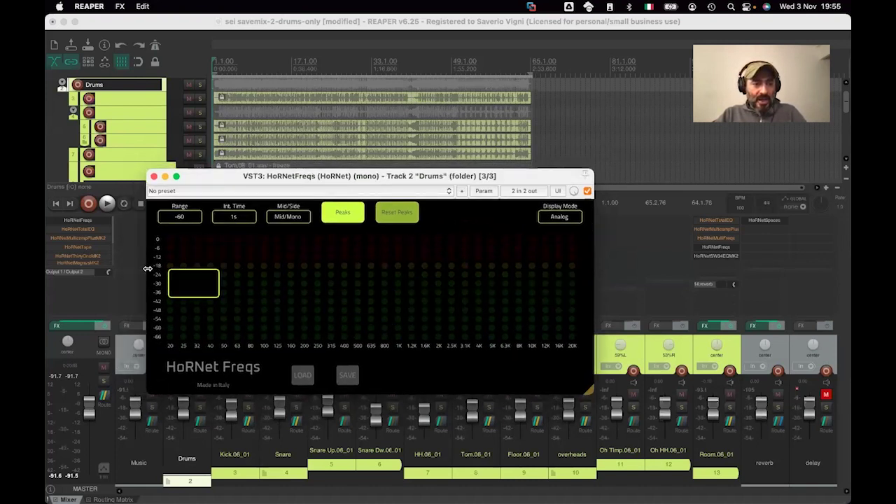
left_click(154, 176)
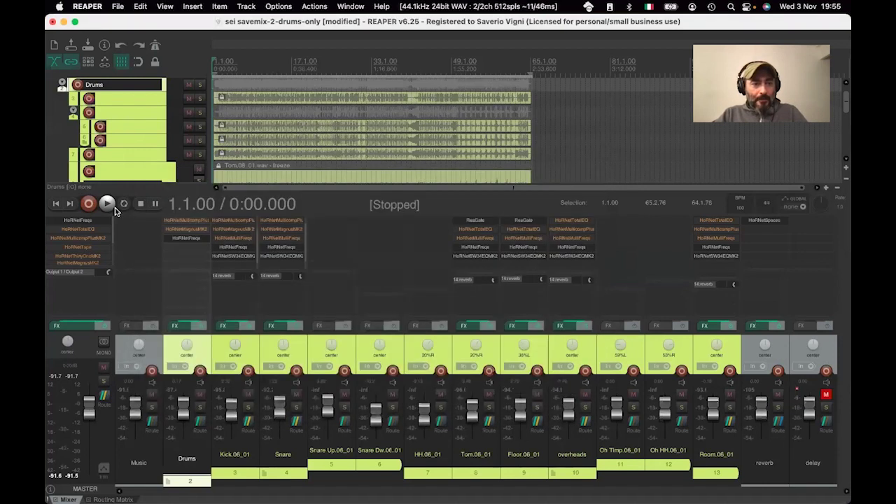
- Open the HoRNetFreqs analyser on the master track and start playback of the project
left_click(77, 220)
left_click_drag(245, 47, 257, 202)
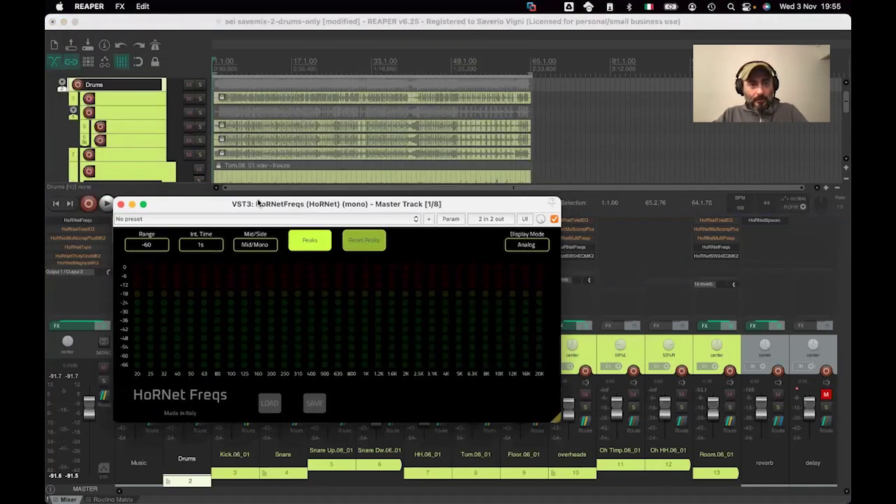
left_click(105, 203)
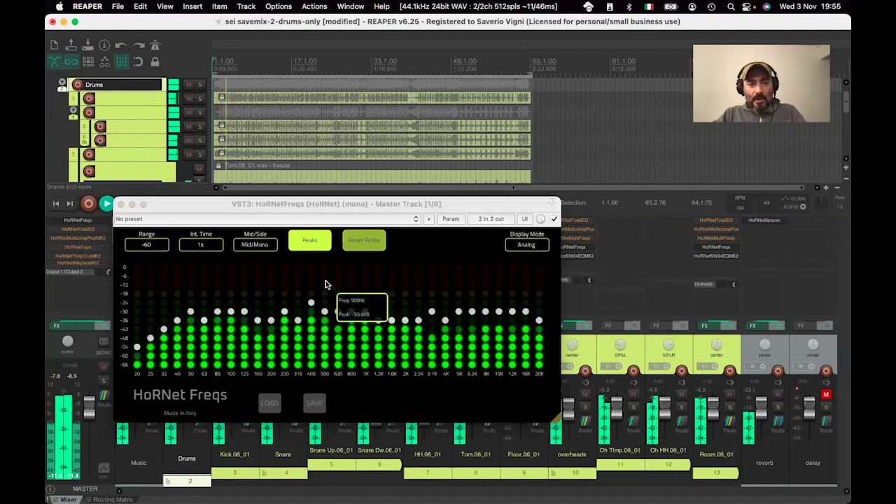
- Turn off the peak display in the master track's analyser and move its window higher
left_click(313, 244)
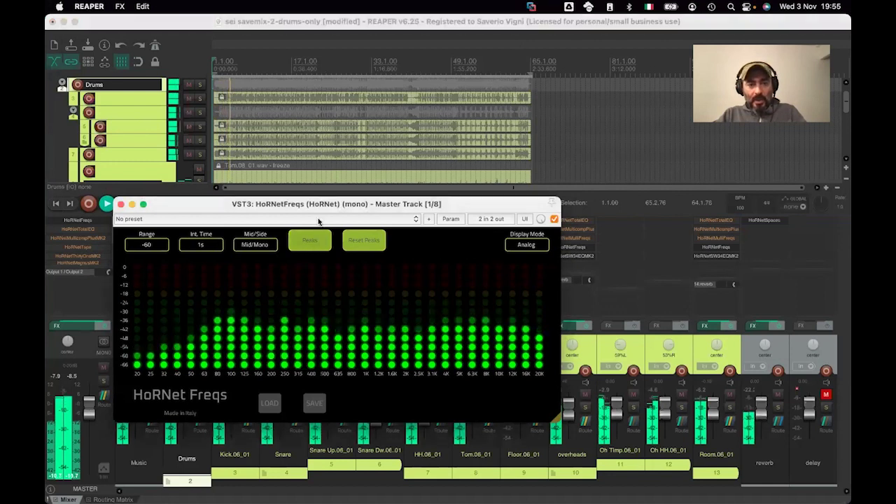
left_click_drag(321, 206, 323, 173)
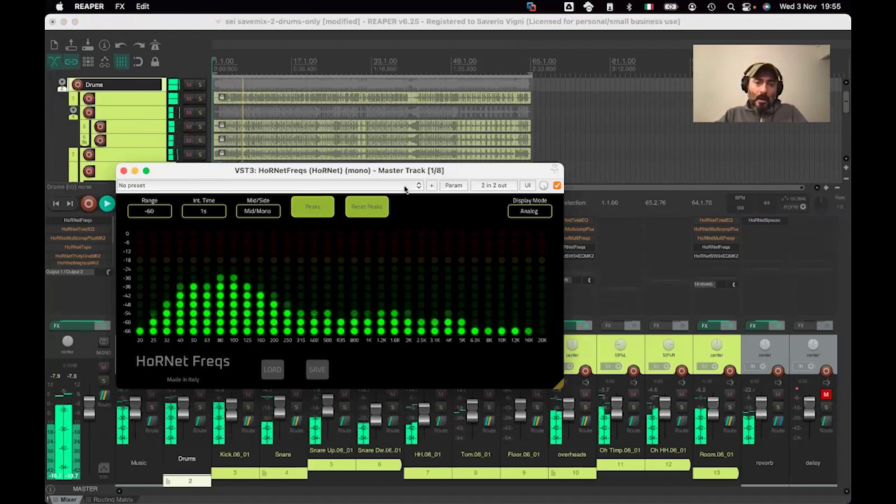
left_click_drag(406, 170, 423, 161)
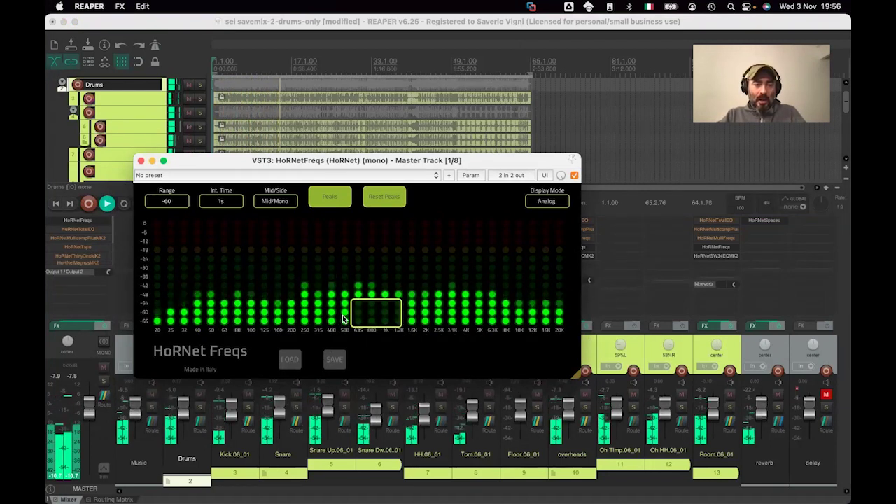
- Switch the master analyser to the Side signal and back to Mid/Mono
left_click(287, 203)
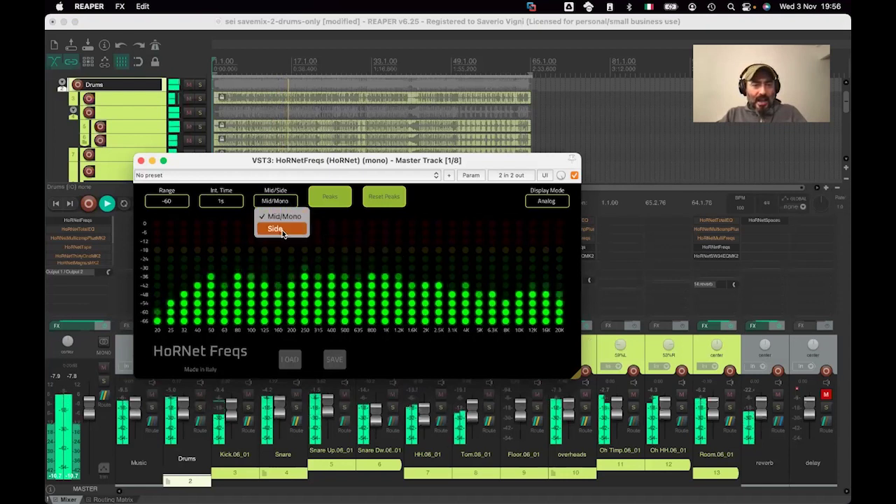
left_click(281, 230)
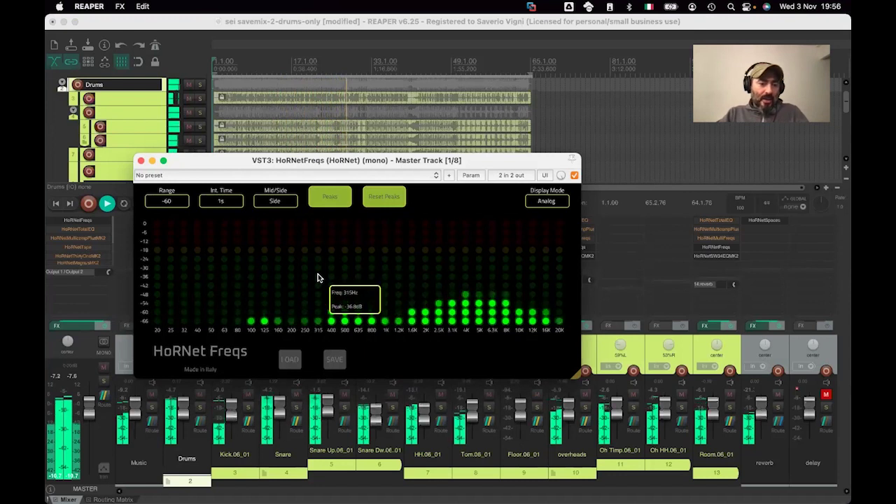
left_click(284, 202)
left_click(284, 217)
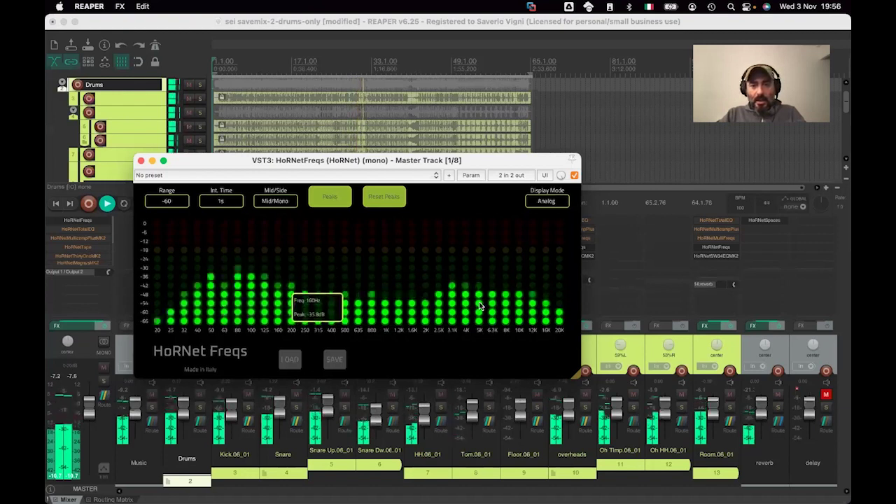
- Set the master analyser's display mode to Digital and keep the integration time at 1s
left_click(547, 201)
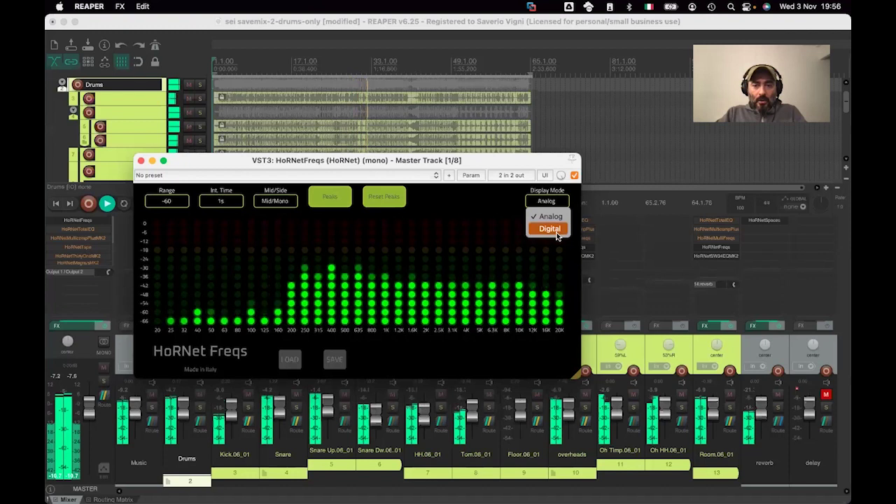
left_click(550, 229)
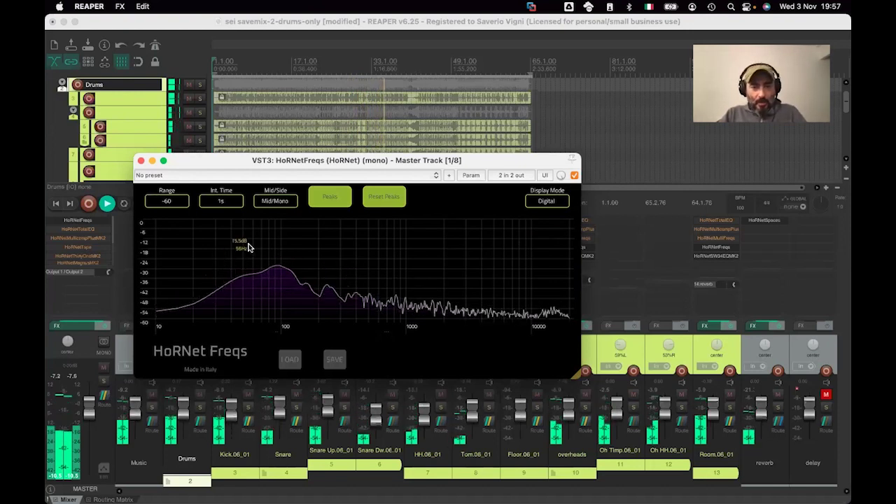
left_click(230, 204)
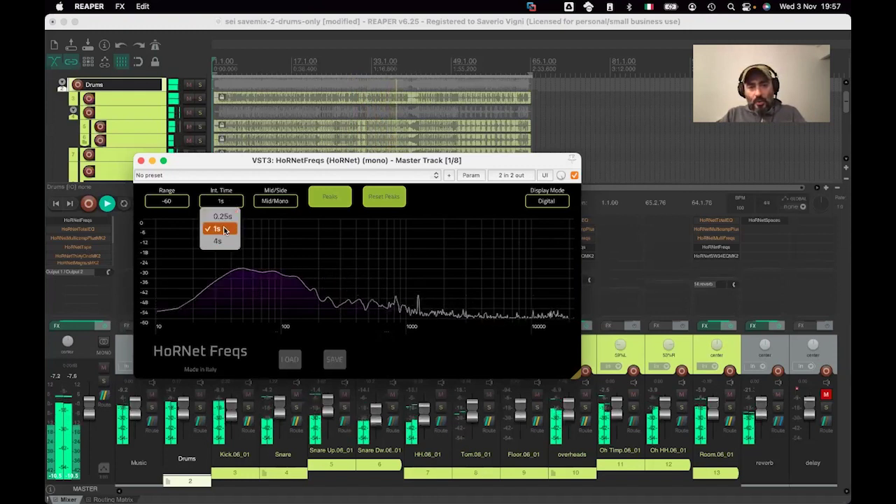
left_click(218, 228)
left_click(225, 204)
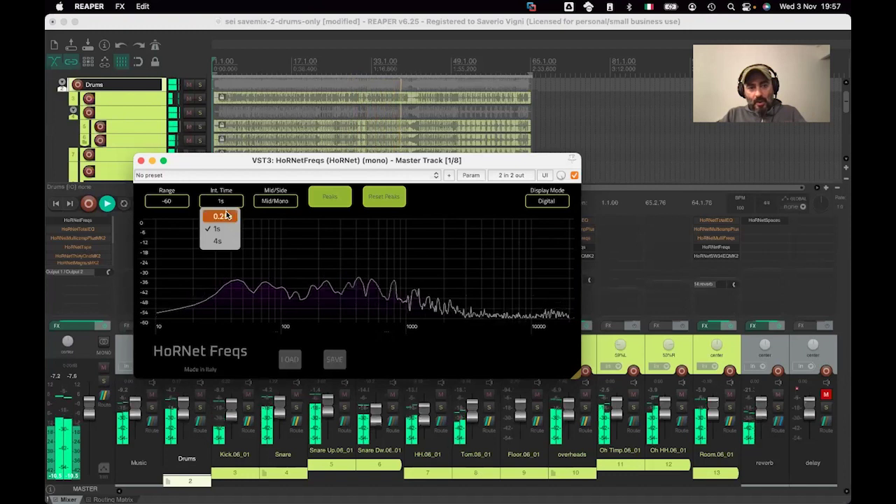
left_click(225, 204)
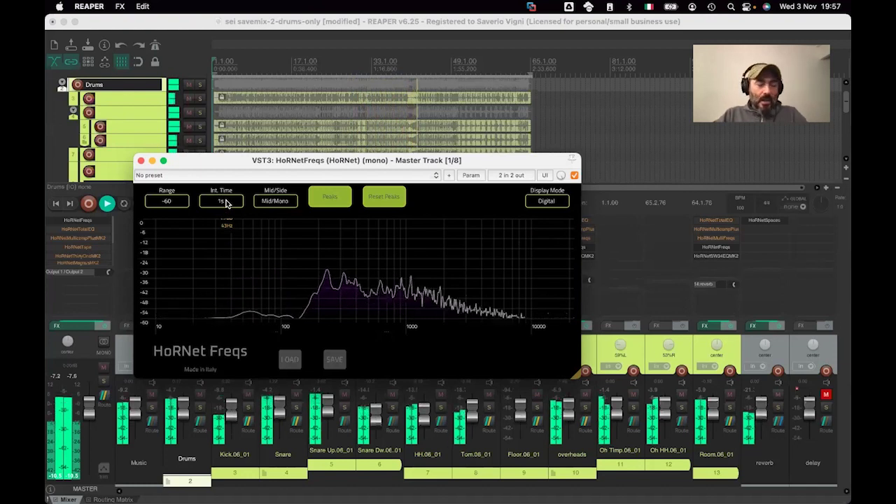
- Try an integration time of 0.25s in the Digital display and return it to 1s
left_click(225, 203)
left_click(224, 217)
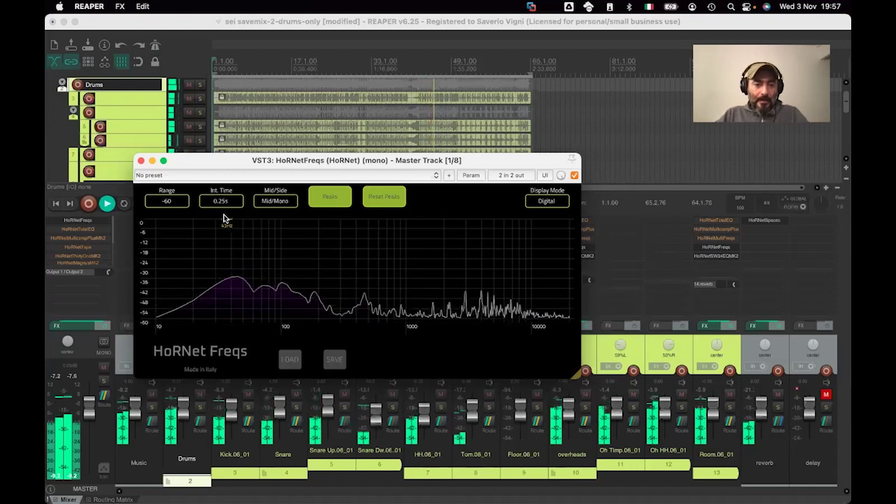
left_click(224, 203)
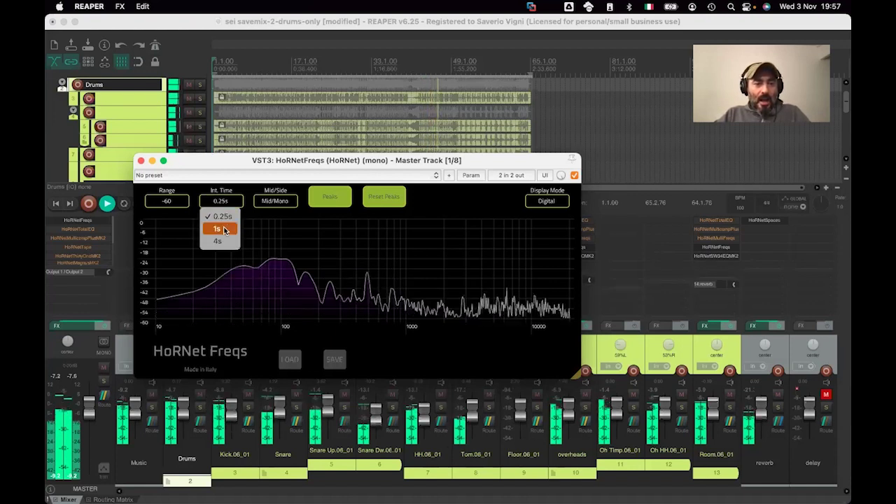
left_click(224, 230)
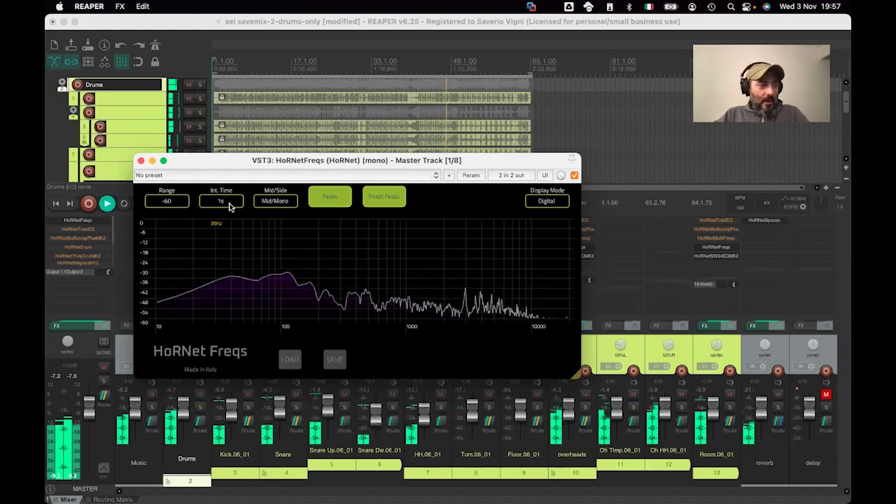
- Try an integration time of 4s in the Digital display and return it to 1s
left_click(230, 207)
left_click(225, 242)
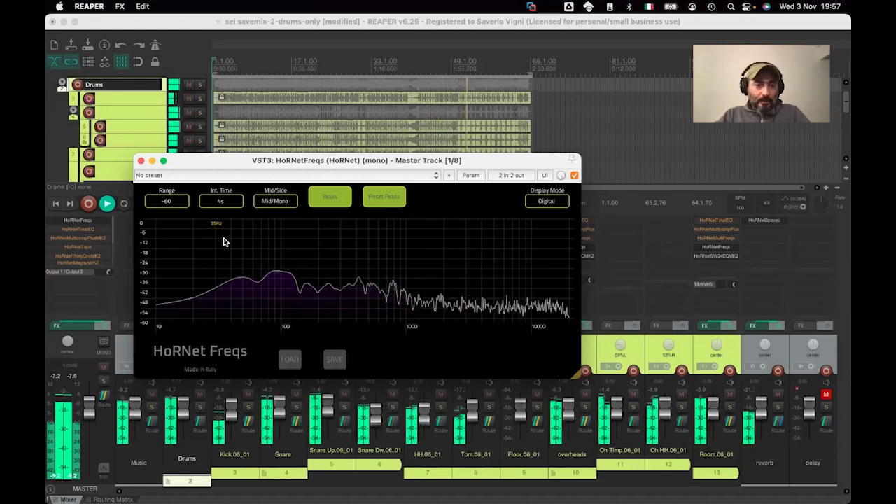
left_click(222, 201)
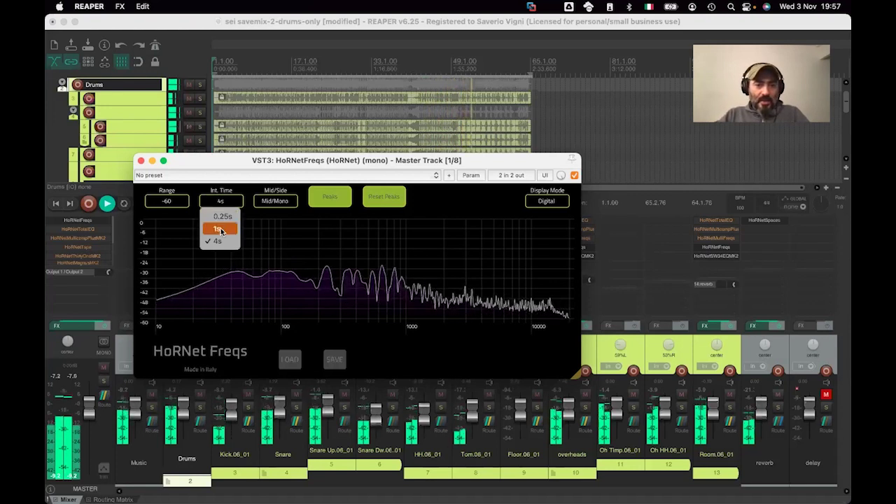
left_click(219, 229)
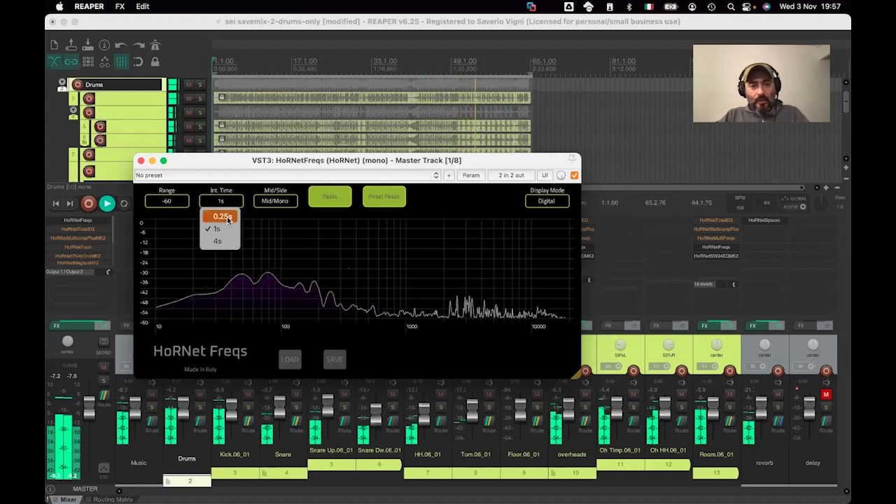
- Set the master analyser's integration time to 0.25s and its display mode to Analog
left_click(227, 216)
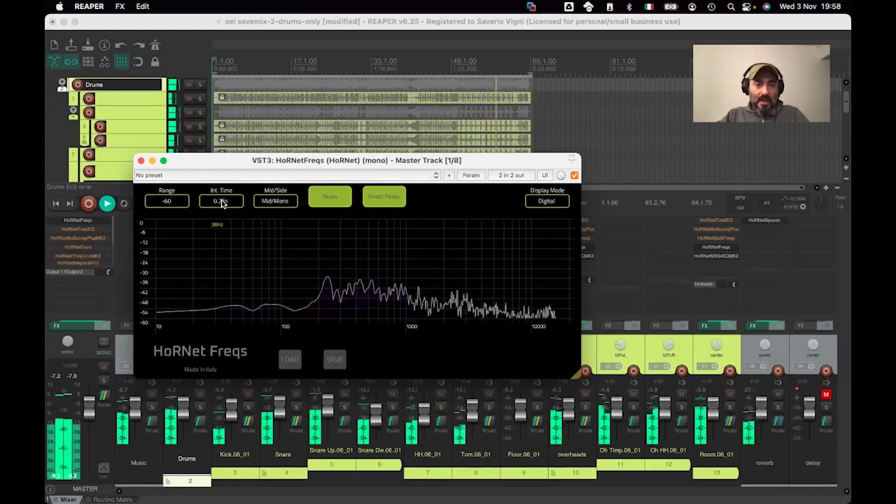
left_click(547, 201)
left_click(546, 216)
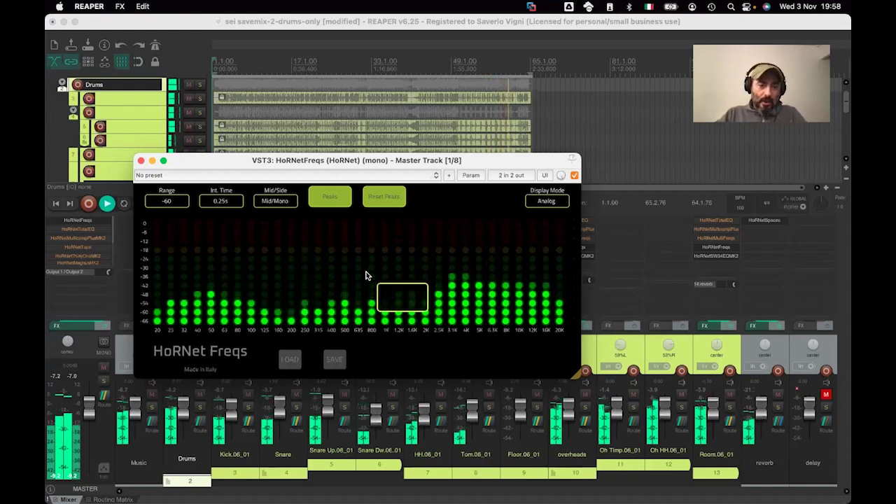
- Turn the peak display on and off again in the master analyser, and shift its window higher
left_click(329, 200)
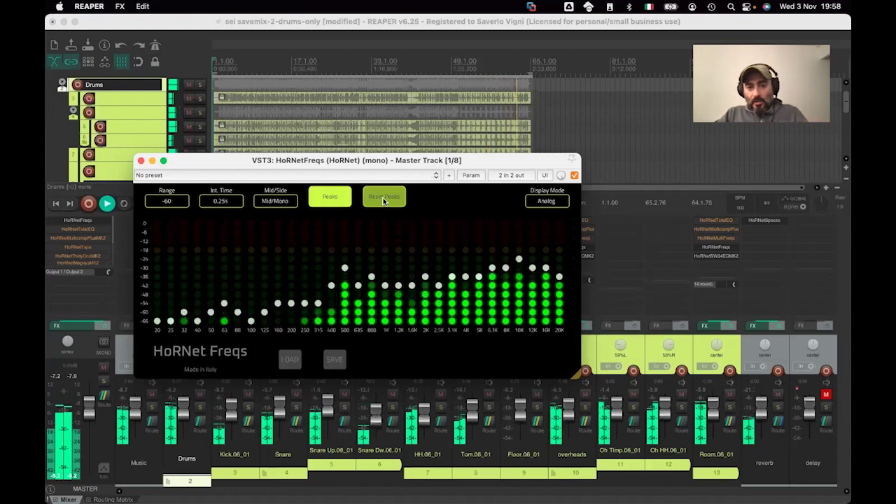
left_click(333, 197)
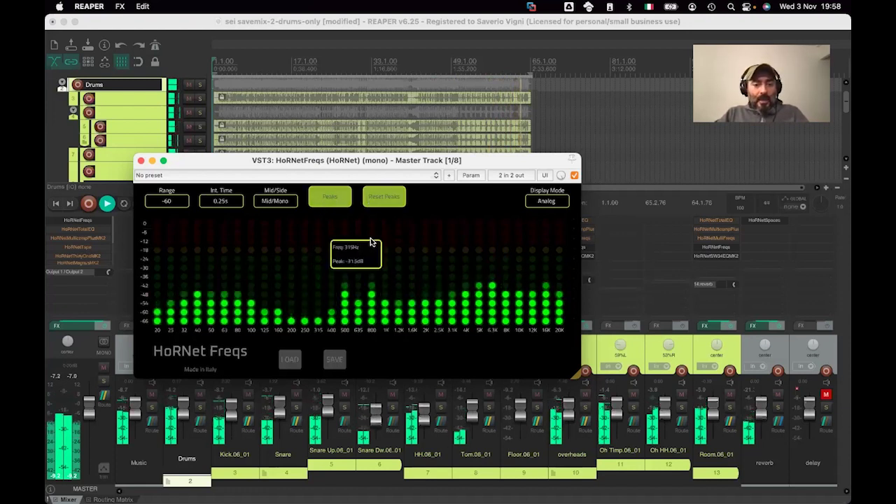
left_click_drag(371, 166, 385, 138)
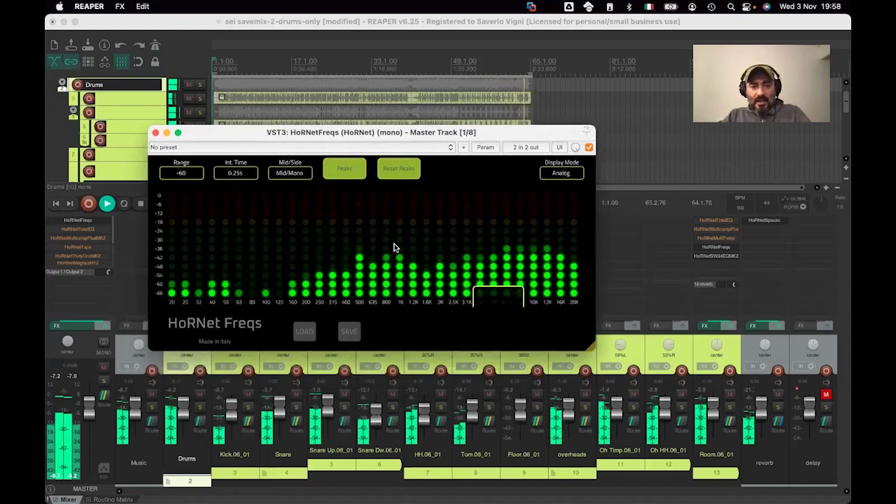
- Set the master analyser's integration time to 1s and restart playback from the beginning of the project
left_click(238, 173)
left_click(245, 202)
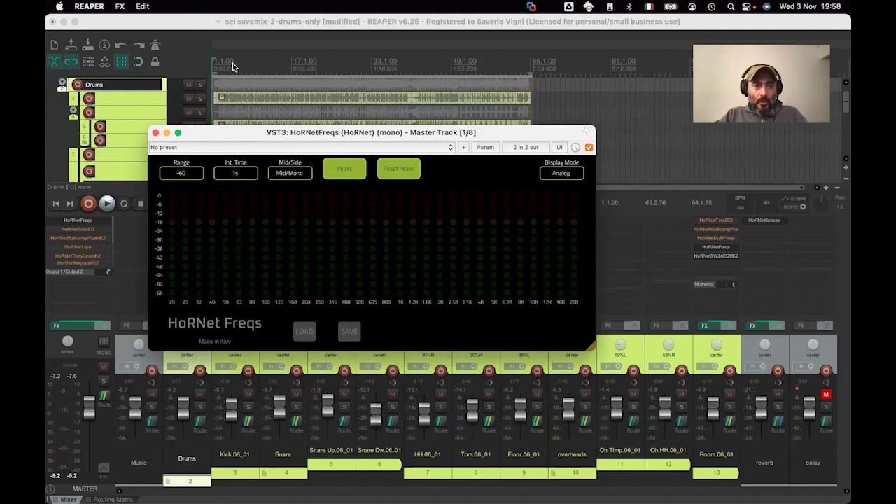
left_click(96, 203)
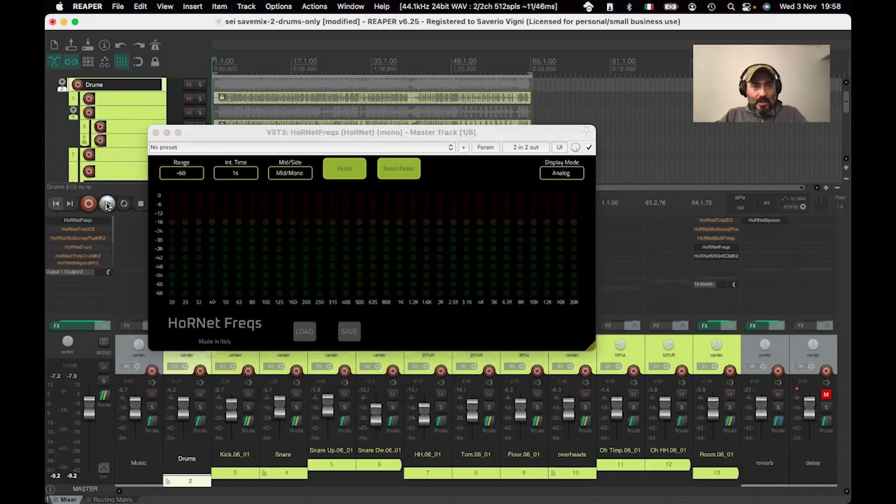
- Set the master analyser's display mode to Digital and move its window clear of the Drums, Kick and Snare effect lists
left_click(555, 173)
left_click(558, 203)
left_click_drag(349, 137, 608, 103)
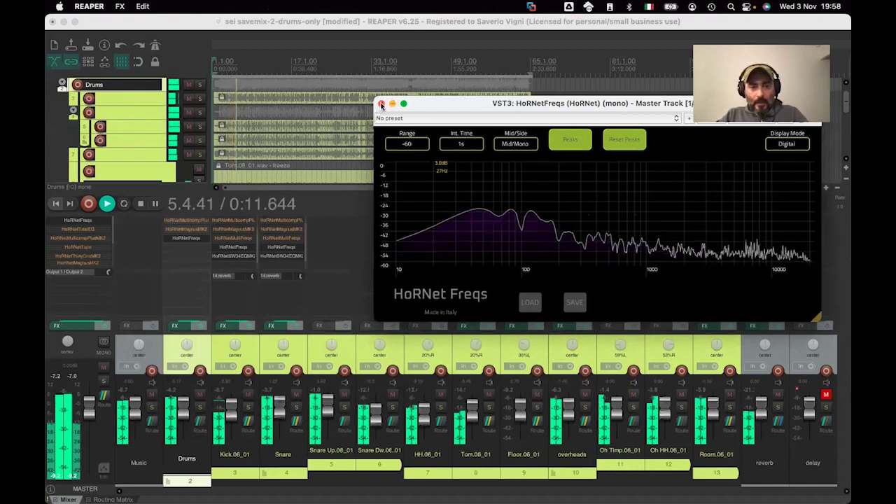
- Replace the master analyser with the Kick track's HoRNet Freqs in Digital display mode, placed clear of the mixer's effect lists
left_click(225, 293)
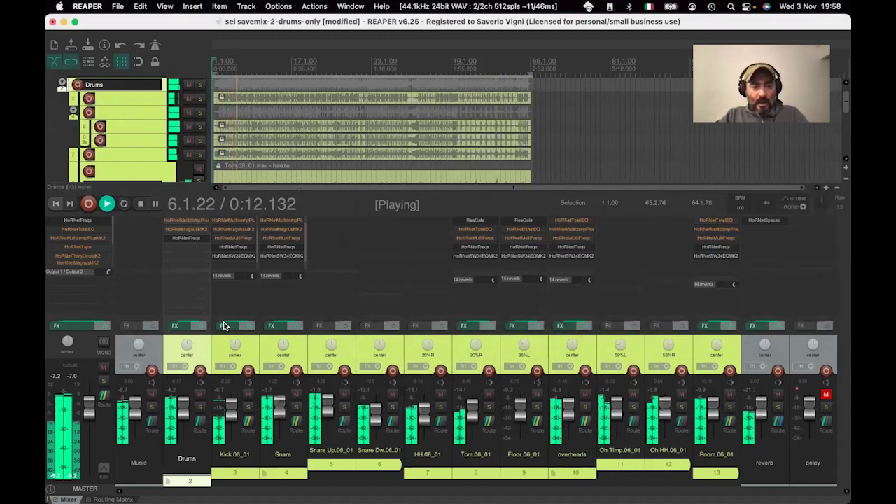
left_click(238, 248)
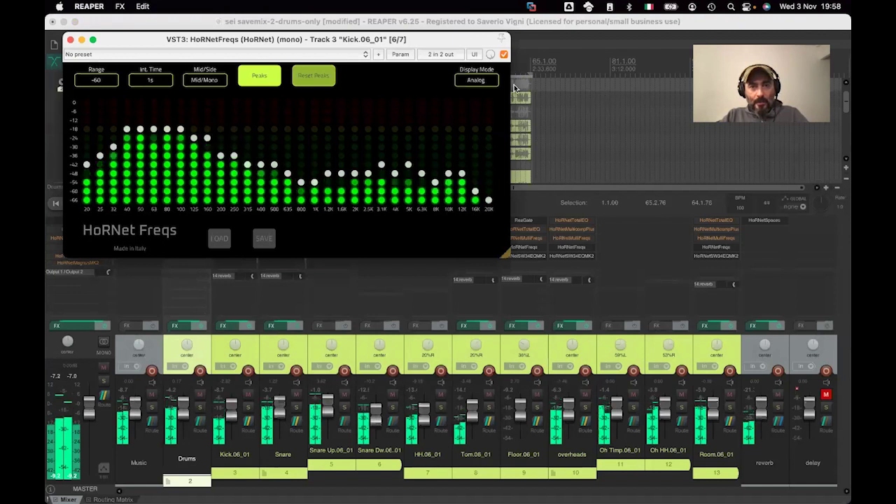
left_click(471, 81)
left_click(470, 109)
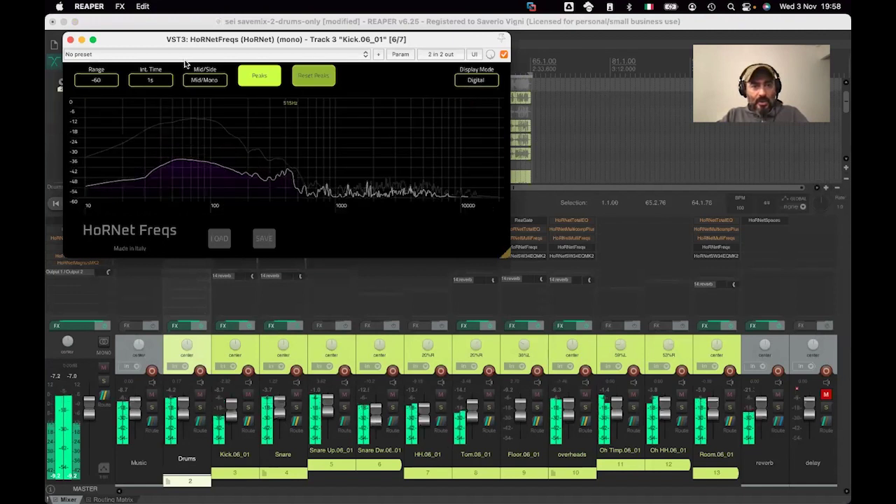
left_click_drag(343, 39, 654, 58)
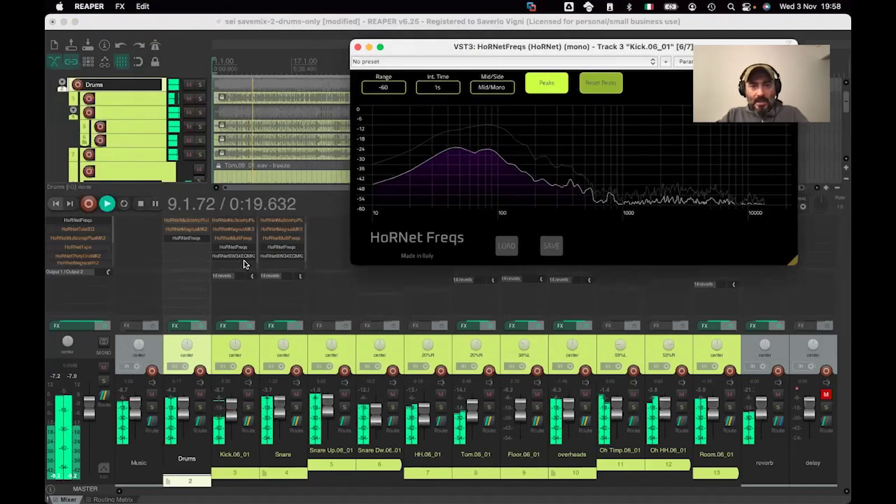
- Open the Kick track's HoRNetSW34EQMK2 and arrange its window beside the Kick analyser
left_click_drag(539, 47, 472, 84)
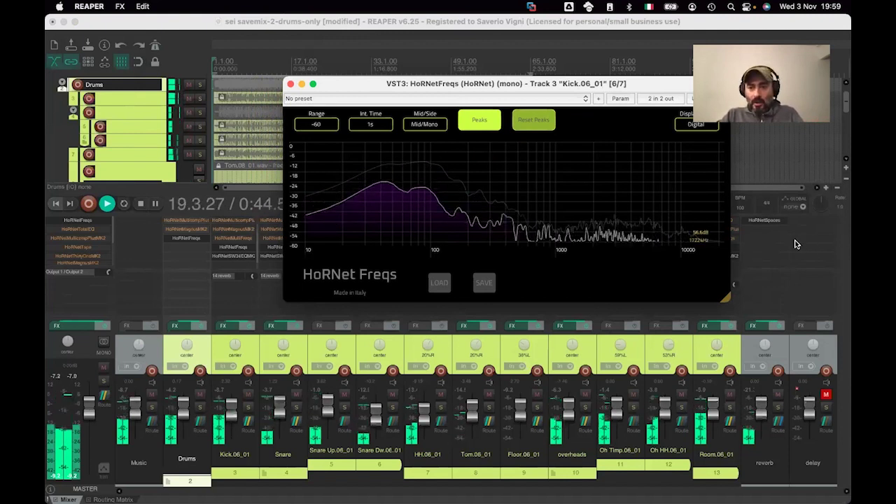
left_click(226, 256)
left_click_drag(284, 41, 250, 120)
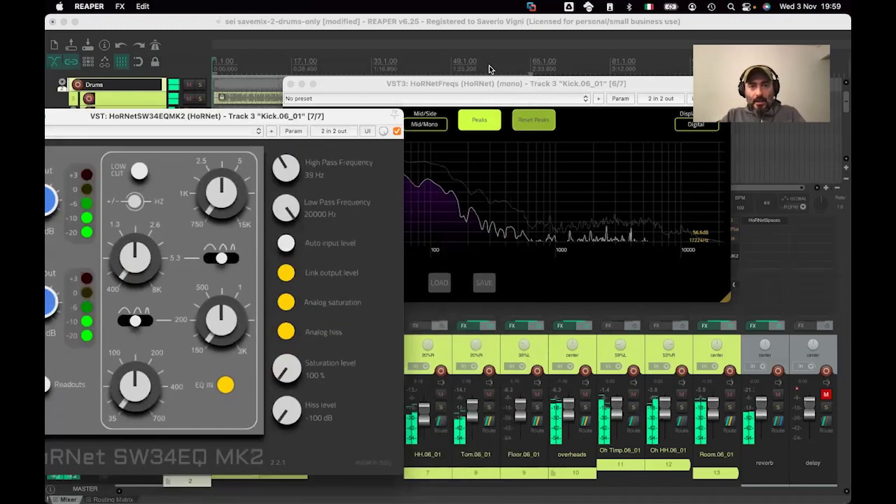
left_click_drag(506, 84, 595, 123)
left_click_drag(280, 116, 330, 60)
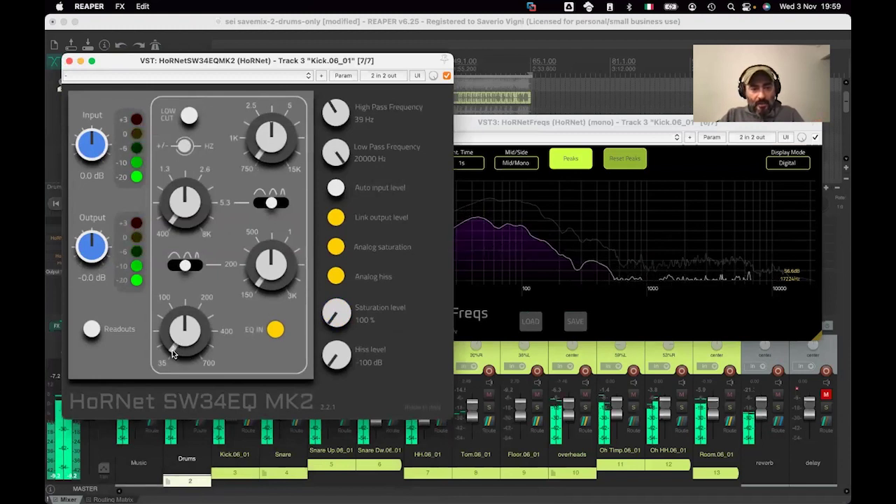
- Boost the Kick EQ's high band by 12 dB at 847 Hz and turn on Low Cut, watching the analyser
left_click_drag(165, 320, 165, 308)
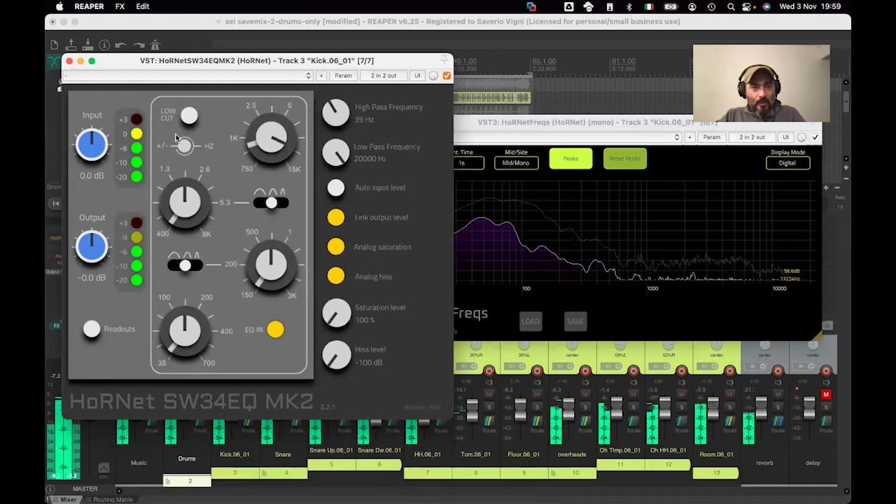
left_click(189, 115)
left_click(436, 256)
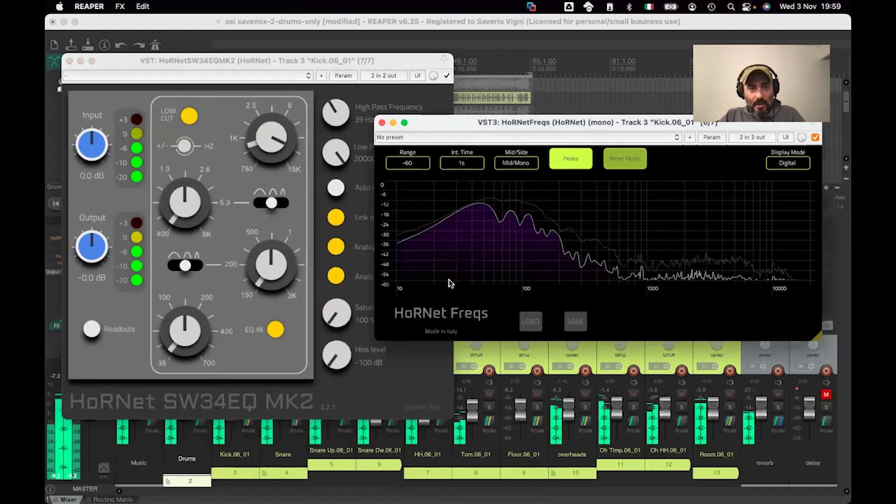
- Raise the Kick EQ's High Pass Frequency to 99 Hz and bring the Kick analyser to the front
left_click(335, 105)
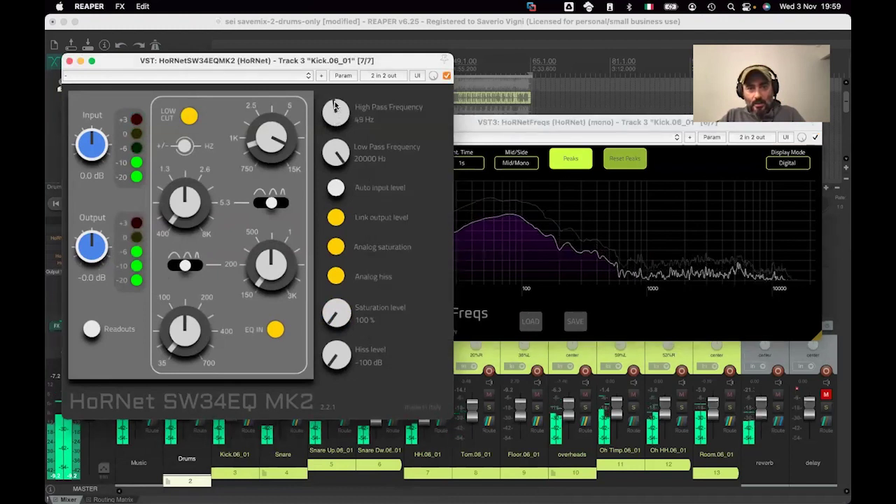
left_click_drag(335, 97, 335, 86)
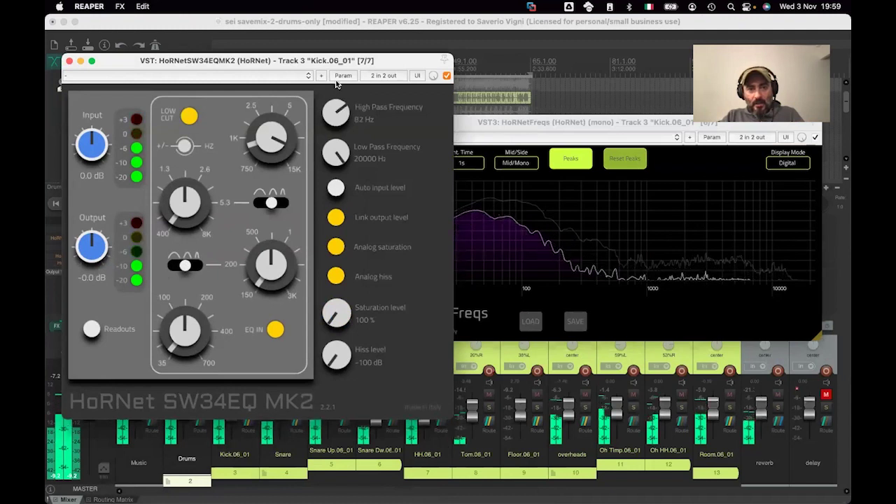
left_click(455, 237)
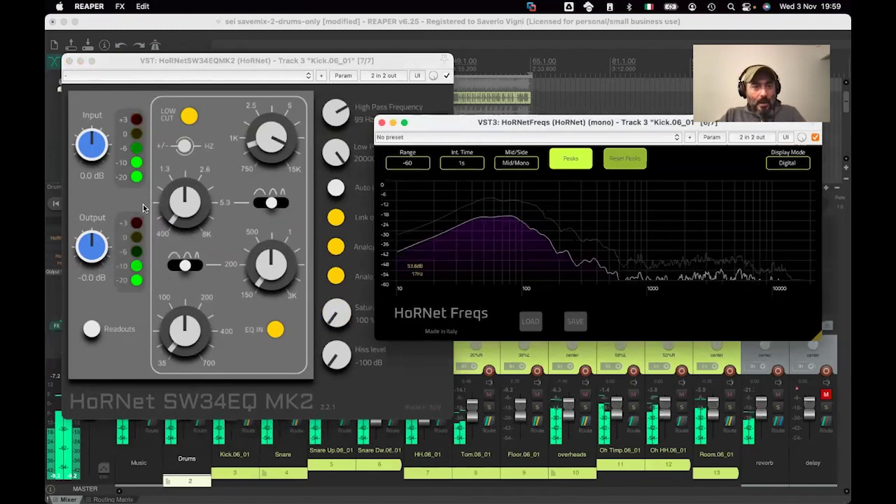
- Shift the Kick EQ window slightly and examine the low end of the kick's spectrum in the analyser
left_click(173, 222)
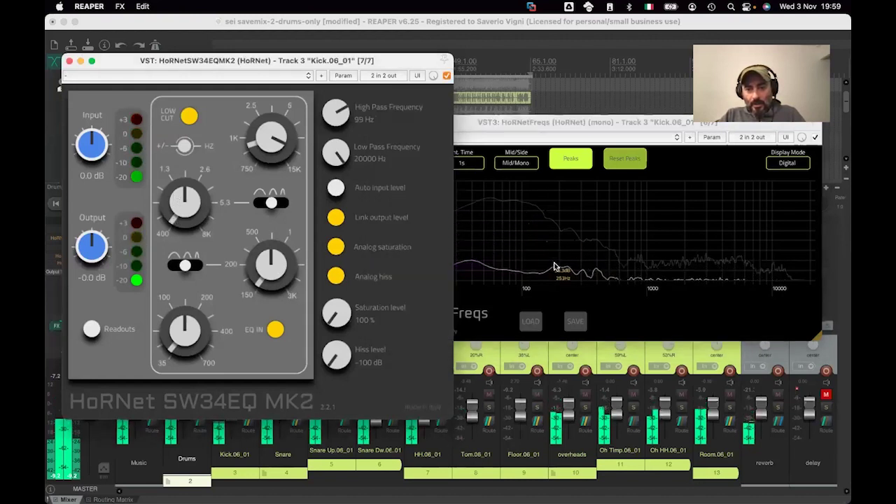
mouse_move(390, 60)
left_mouse_down()
mouse_move(498, 193)
mouse_move(394, 89)
mouse_move(395, 56)
left_mouse_up()
left_click(536, 283)
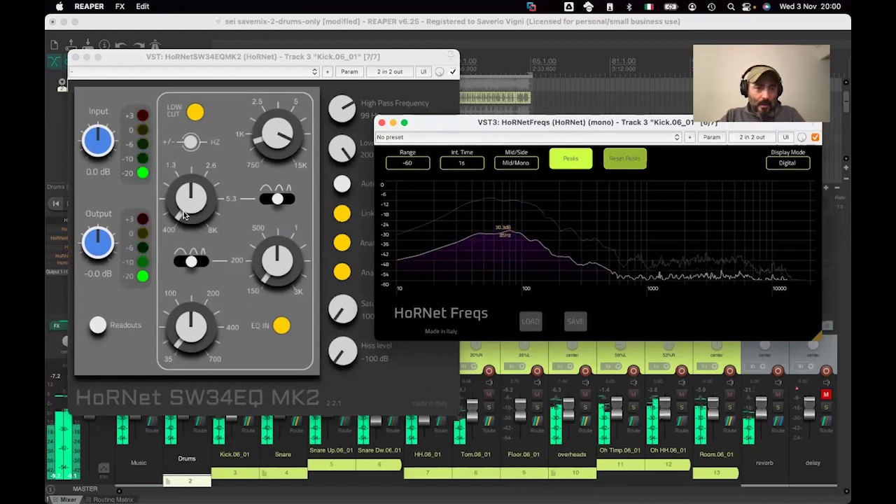
- Change the Kick EQ's low-mid bell shape and, with Readouts on, cut that band by 10 dB at 473 Hz
left_click(259, 285)
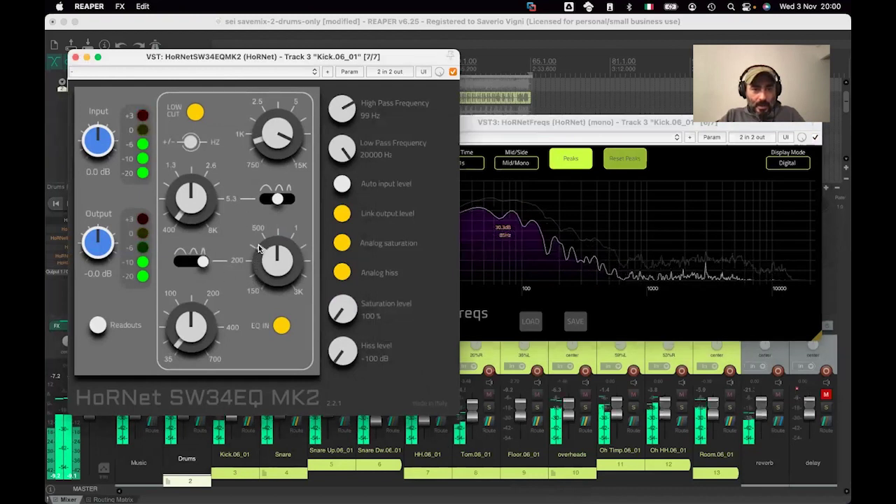
left_click(98, 325)
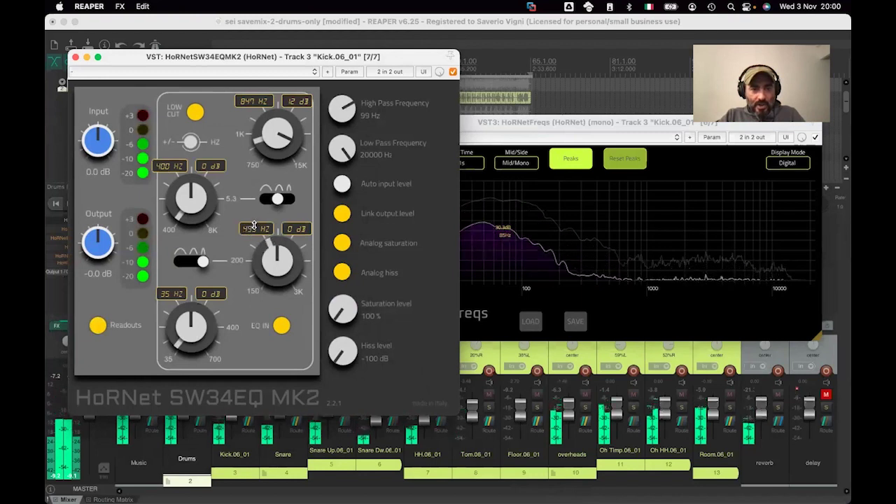
left_click_drag(264, 293, 263, 303)
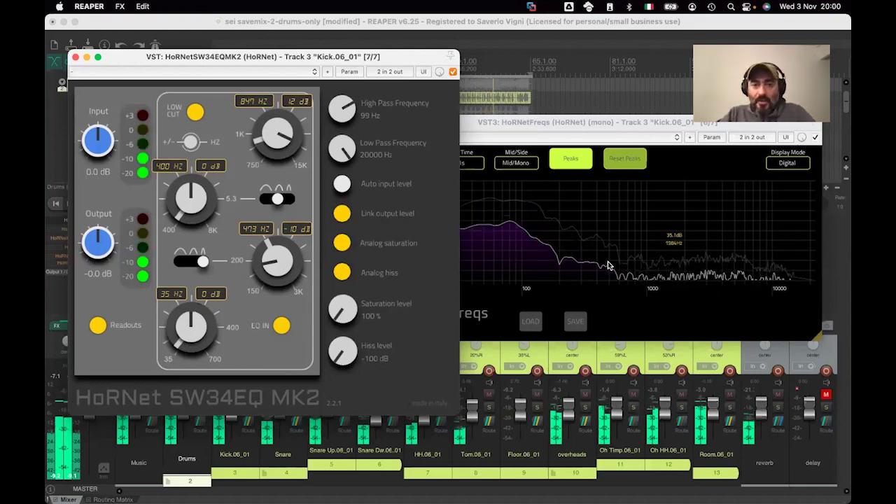
- Stop playback and close both the Kick track's EQ and analyser windows
left_click(501, 123)
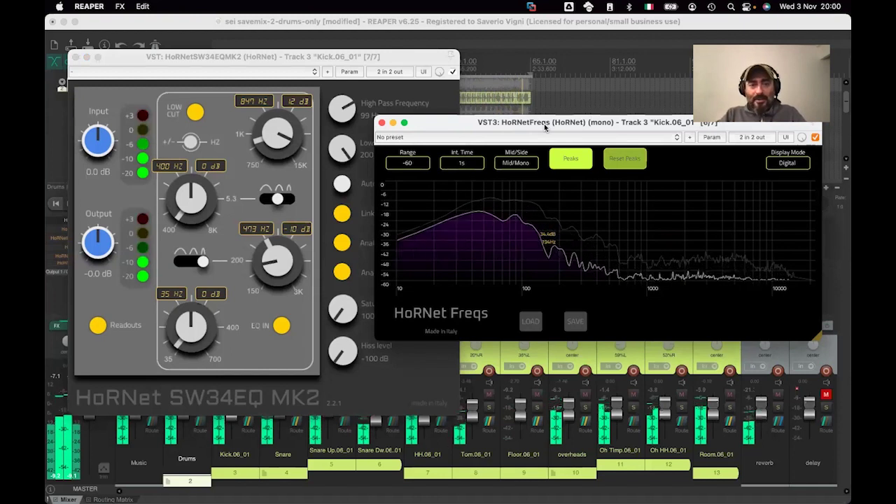
left_click(295, 59)
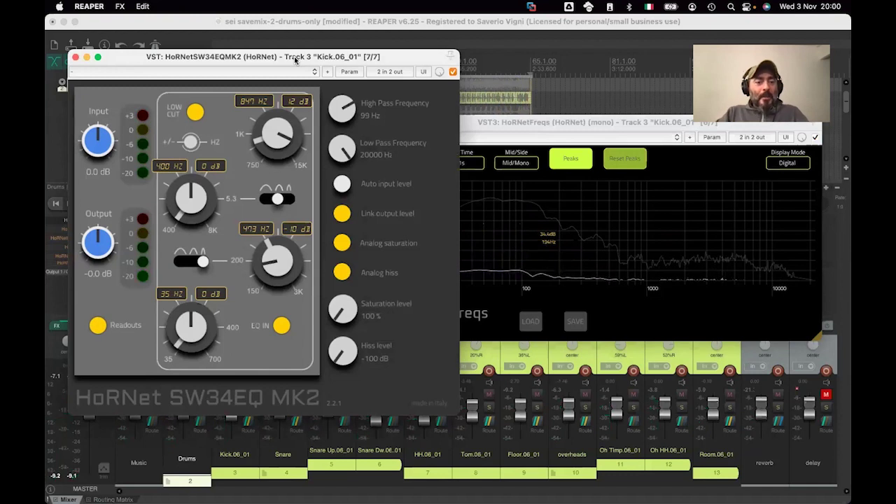
left_click(497, 123)
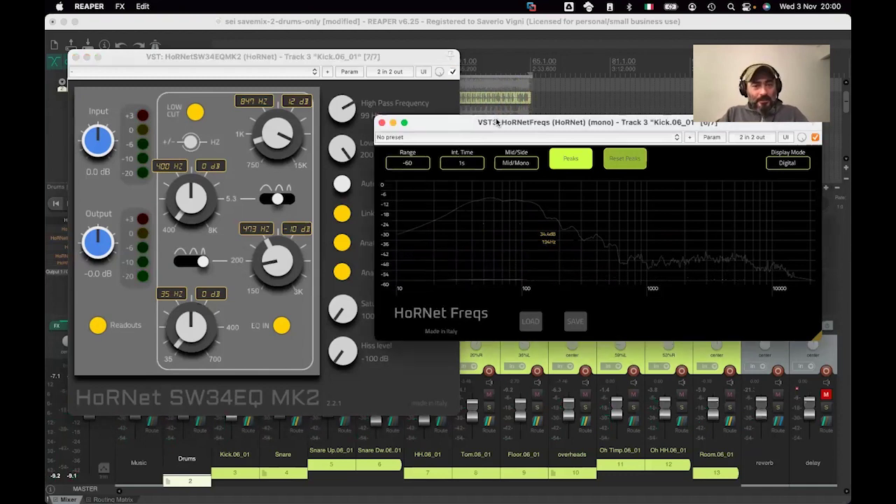
left_click_drag(423, 126, 191, 132)
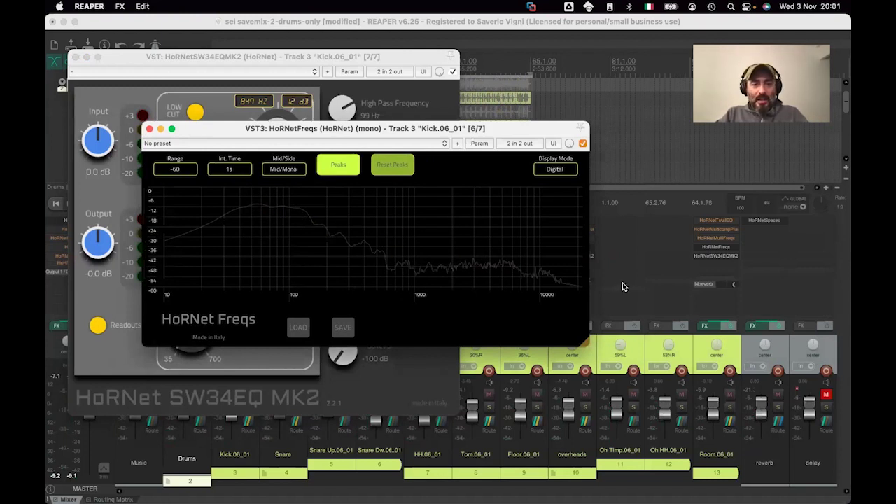
left_click(76, 57)
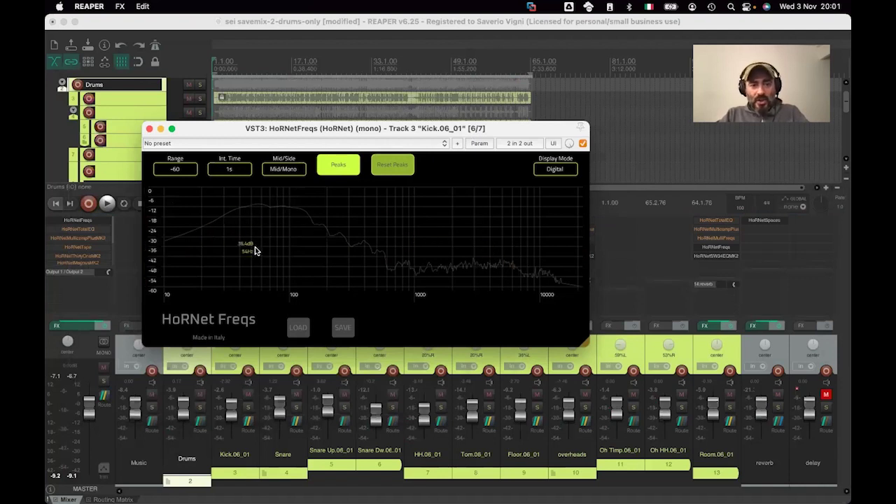
left_click(149, 130)
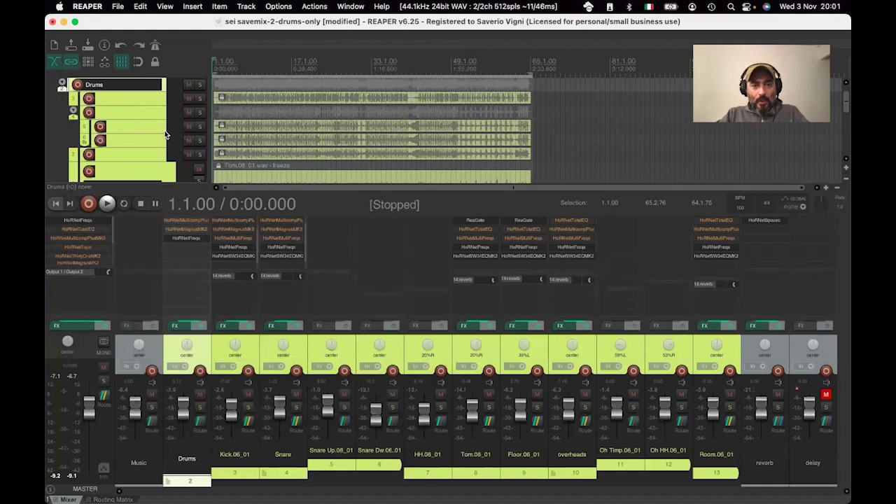
- Open the Snare track's HoRNet Freqs, move it below the track lanes and set its display mode to Digital
left_click(294, 250)
left_click_drag(199, 39, 305, 176)
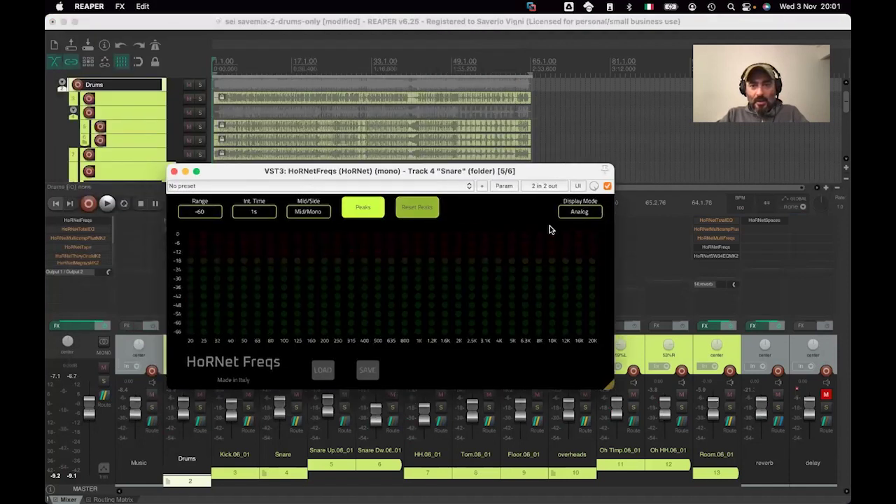
left_click(579, 217)
left_click(580, 232)
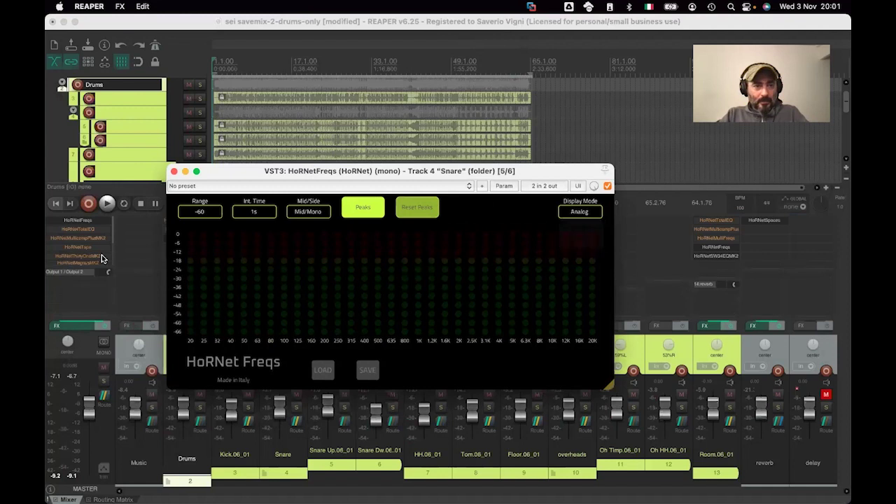
- Play the project from the beginning and move the Snare analyser clear of the Kick track's effect list
left_click(55, 204)
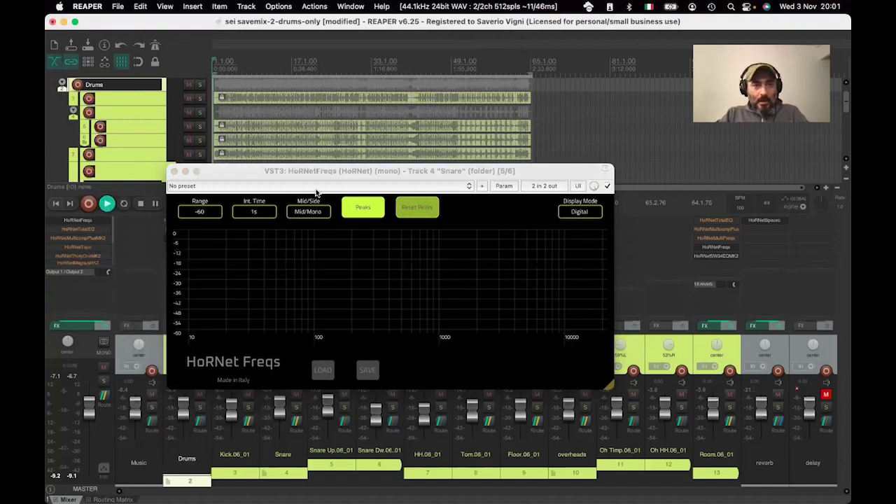
left_click_drag(328, 176, 294, 170)
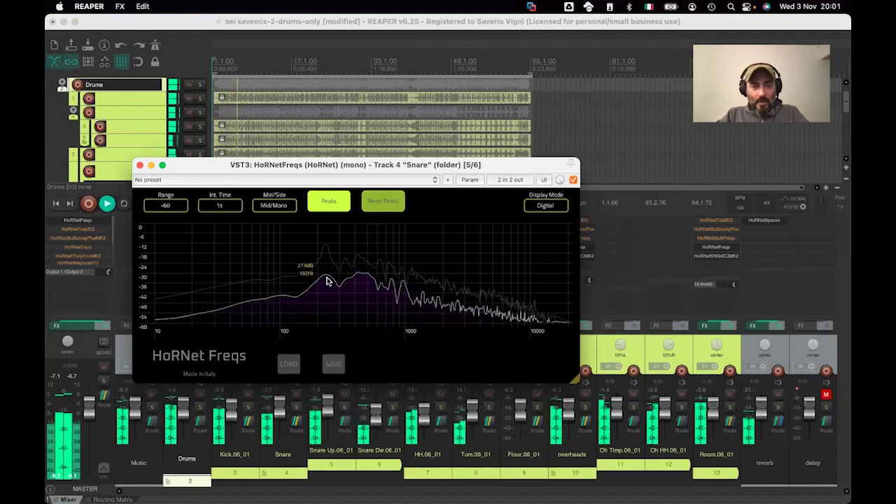
left_click_drag(281, 165, 439, 159)
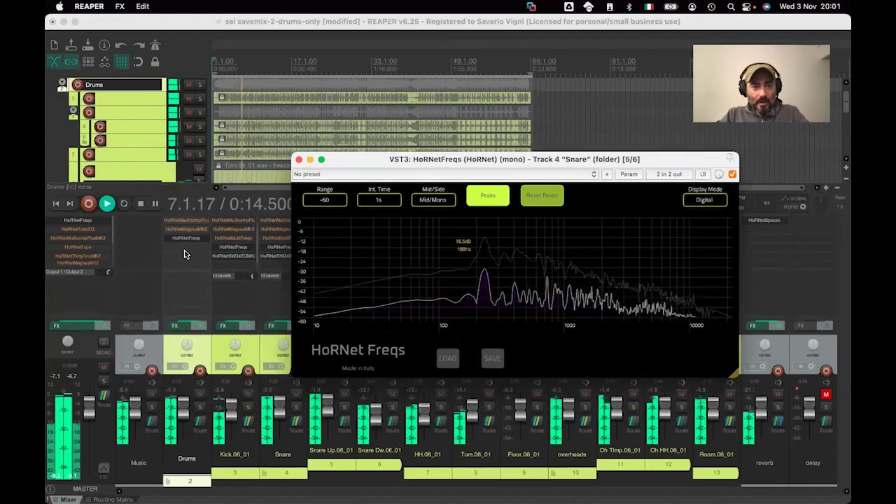
- Open the Kick track's HoRNet Freqs and stack its window directly beneath the Snare analyser to compare both spectra
left_click(234, 248)
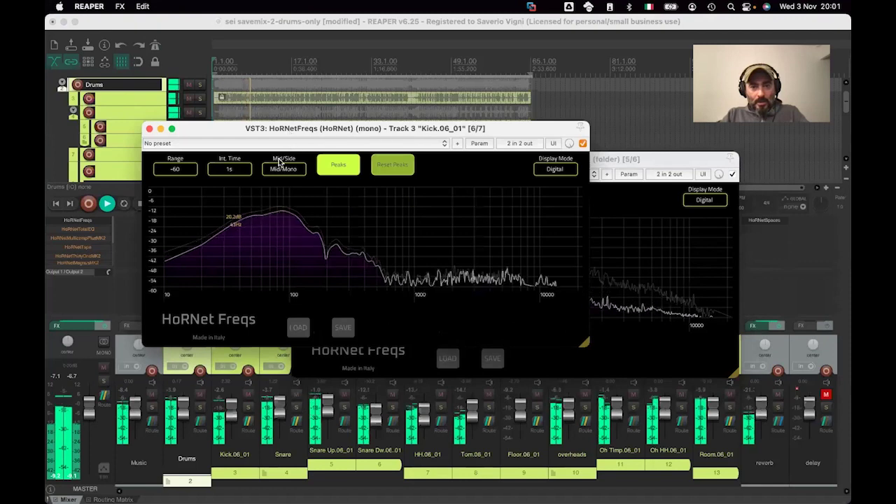
left_click_drag(297, 161, 274, 317)
left_click_drag(407, 161, 213, 86)
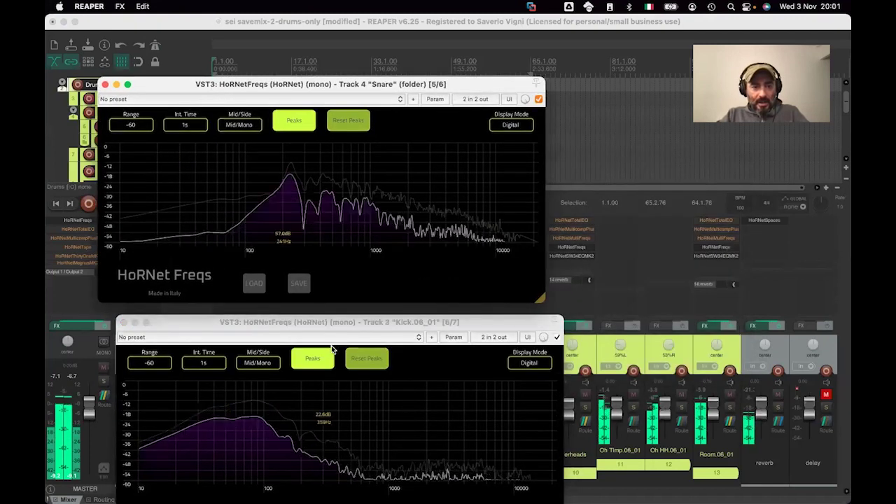
mouse_move(322, 324)
left_mouse_down()
mouse_move(282, 313)
mouse_move(313, 311)
left_mouse_up()
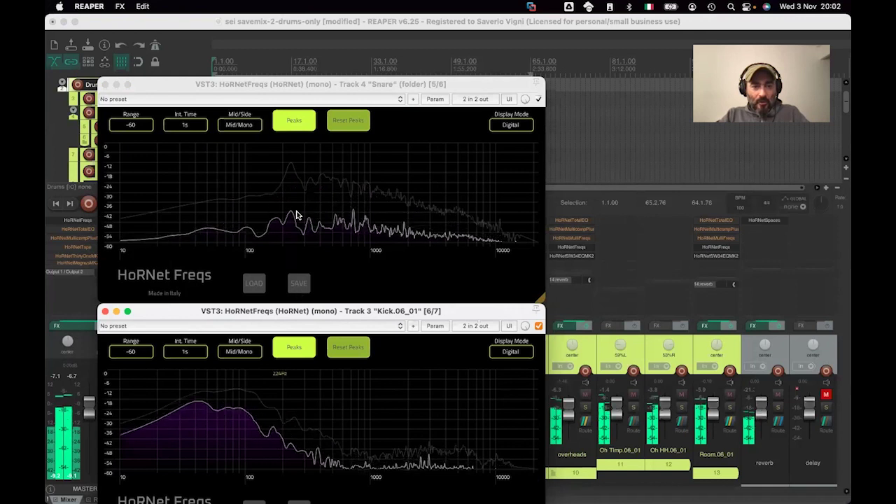
- Close the Snare and Kick analyser windows and stop playback
left_click(105, 85)
left_click(105, 311)
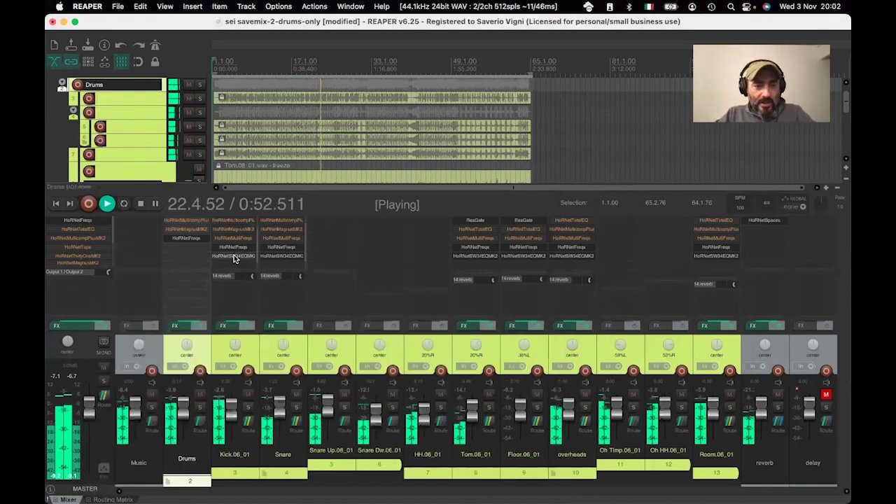
key("space")
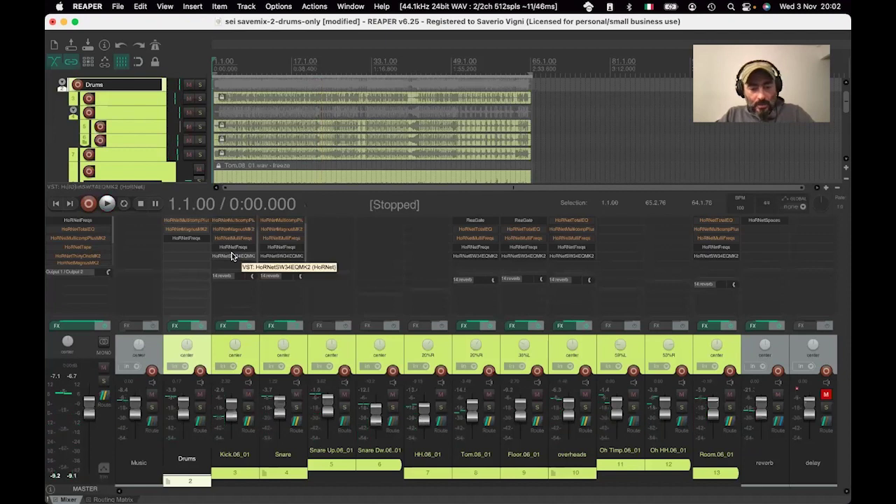
- Bypass all HoRNetFreqs instances at once from the Project Bay's FX list and close the bay
key("super+b")
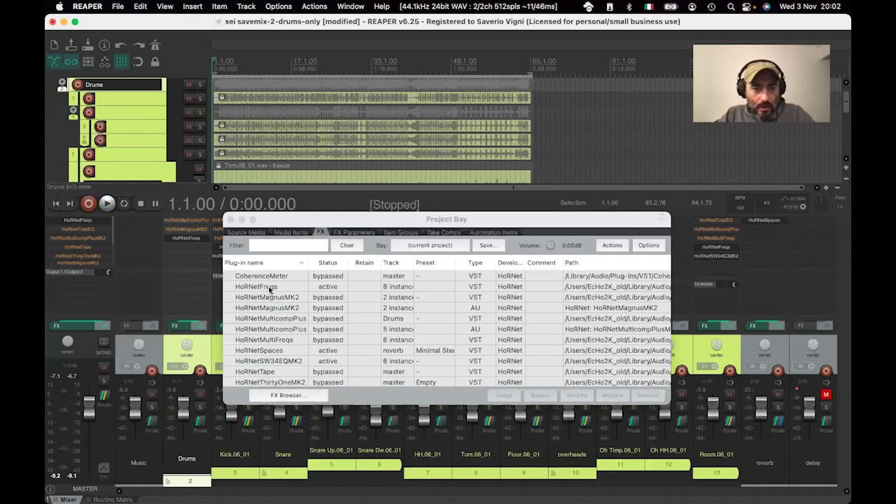
right_click(270, 289)
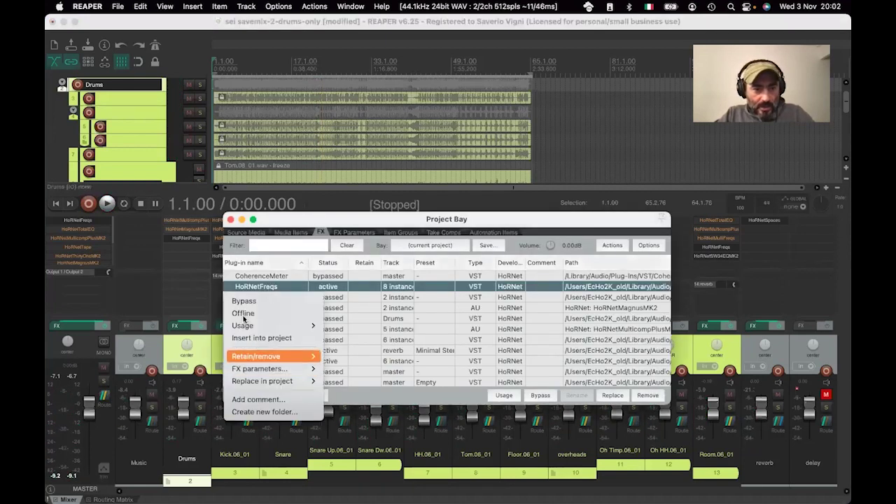
left_click(244, 301)
left_click(231, 219)
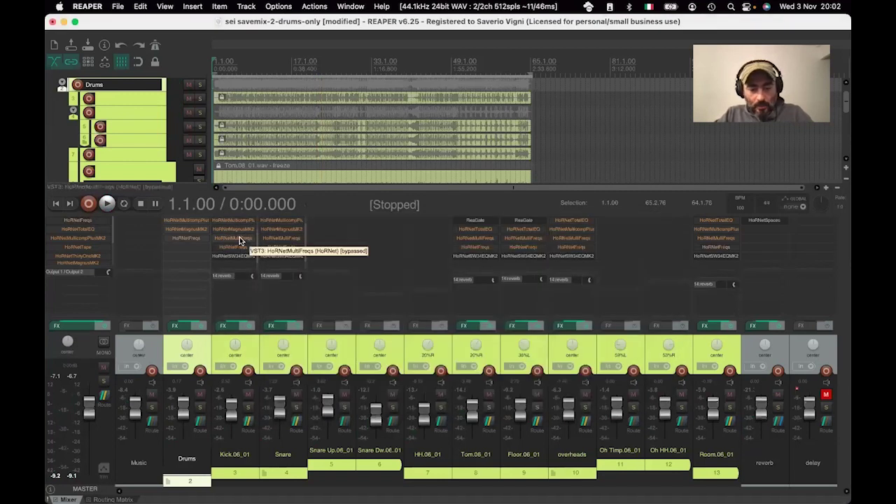
- Reopen the Project Bay, re-enable all bypassed HoRNetMultiFreqs instances and close the bay
key("alt+b")
scroll(276, 309, "down", 1)
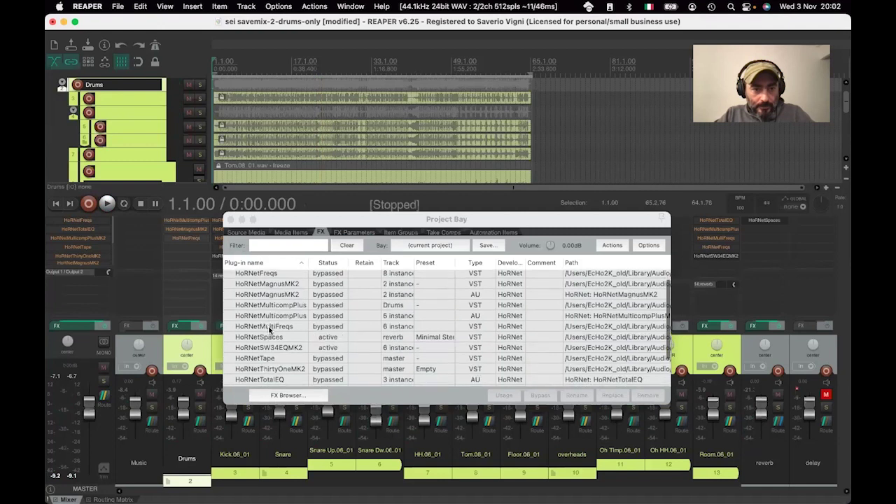
right_click(270, 328)
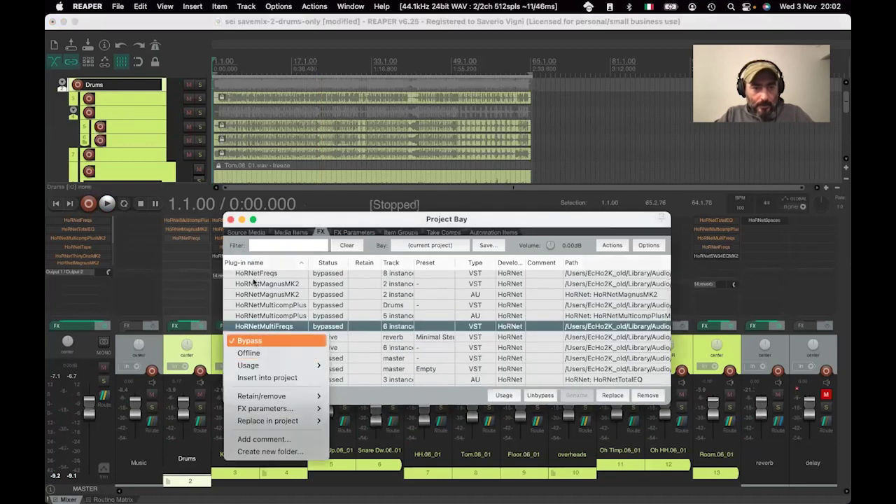
right_click(240, 262)
key("Escape")
key("alt+b")
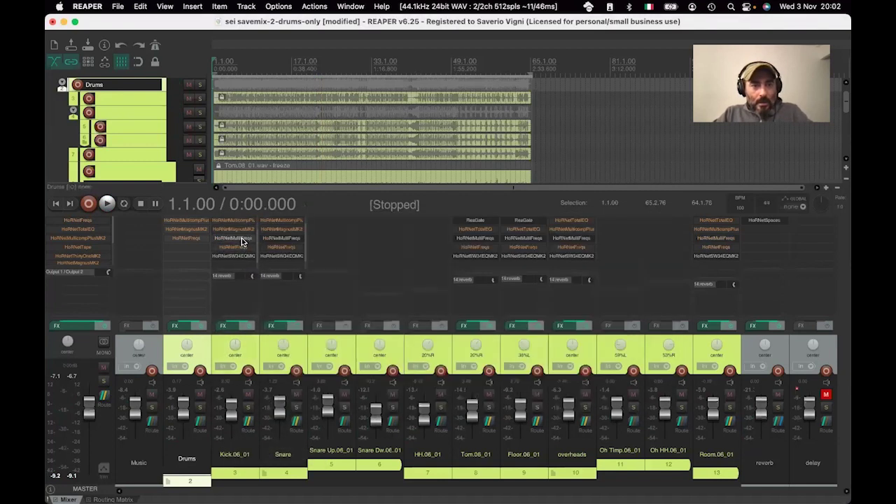
- Open the Kick track's HoRNetMultiFreqs and move its window over the track lanes and mixer
left_click(242, 238)
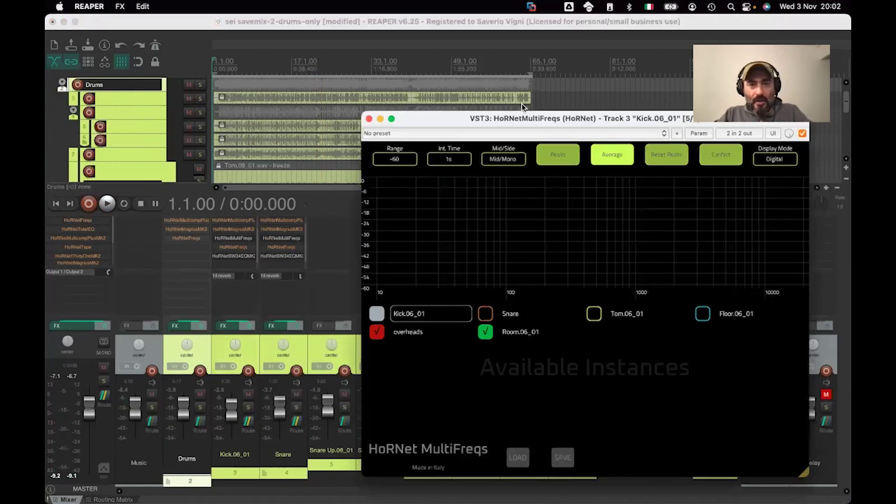
left_click_drag(518, 119, 314, 93)
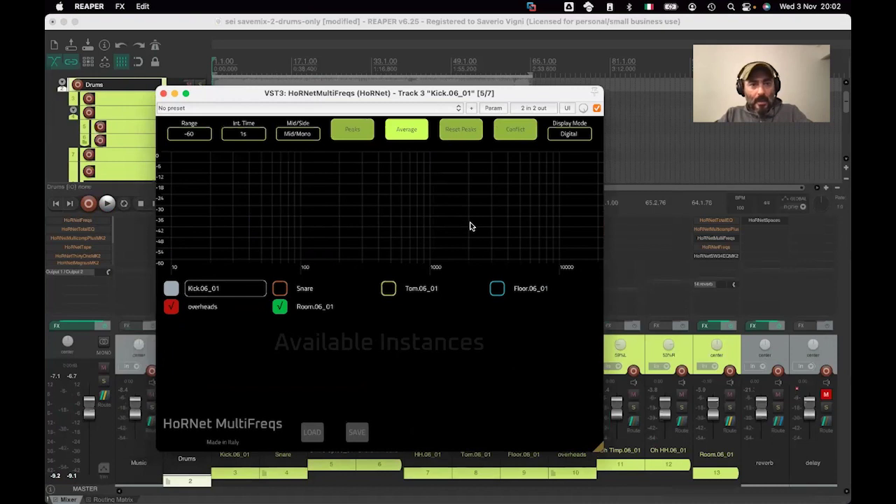
- Switch the MultiFreqs display mode to Analog to preview it and return it to Digital
left_click(560, 140)
left_click(564, 147)
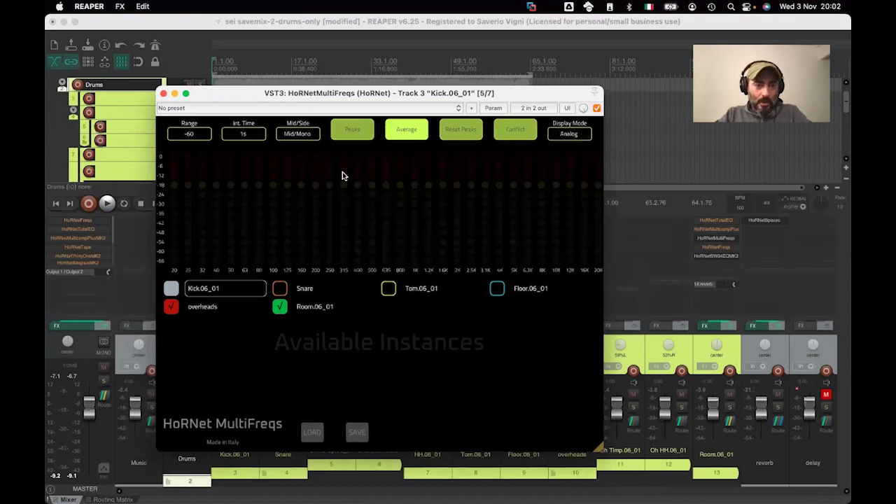
left_click(564, 135)
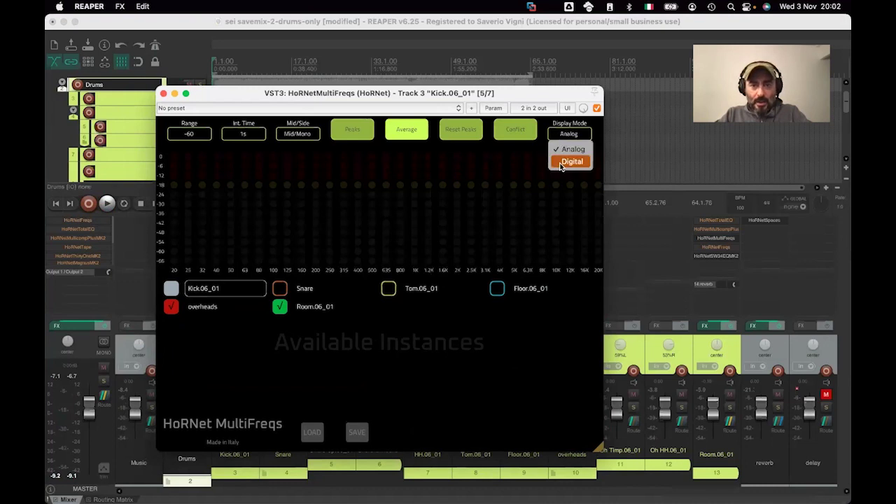
left_click(560, 159)
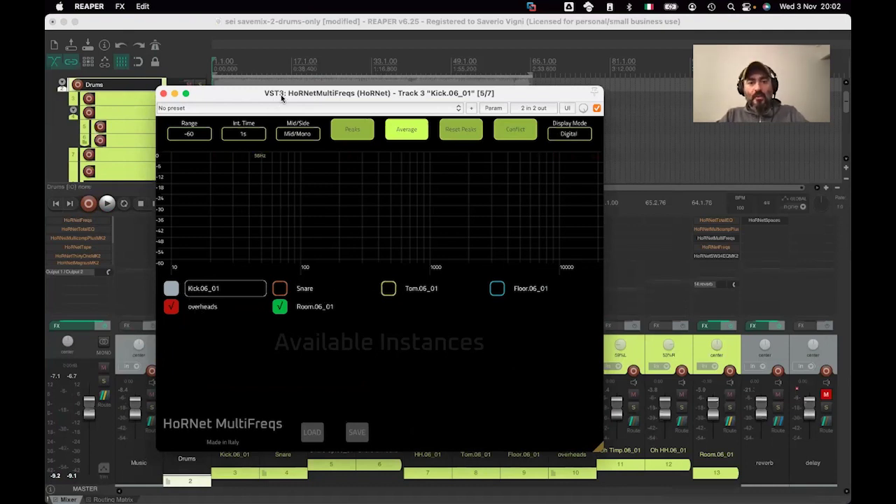
left_click_drag(295, 93, 323, 87)
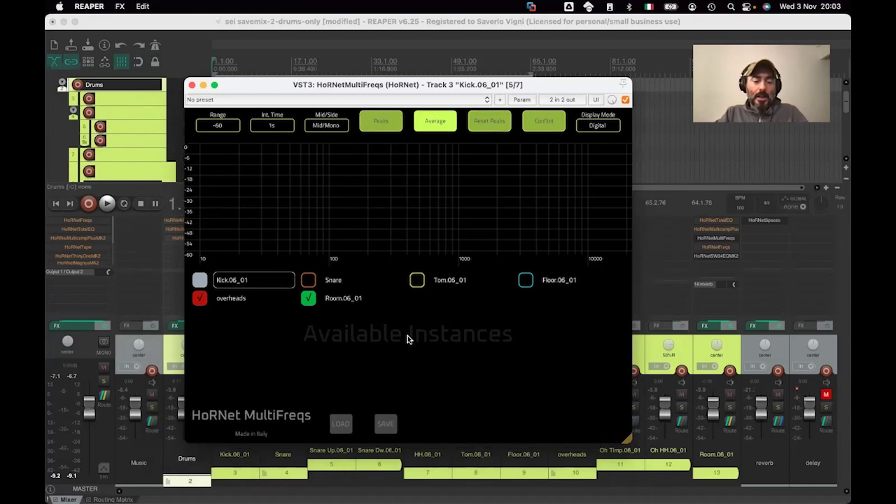
mouse_move(282, 79)
left_mouse_down()
mouse_move(291, 77)
mouse_move(244, 84)
mouse_move(265, 79)
left_mouse_up()
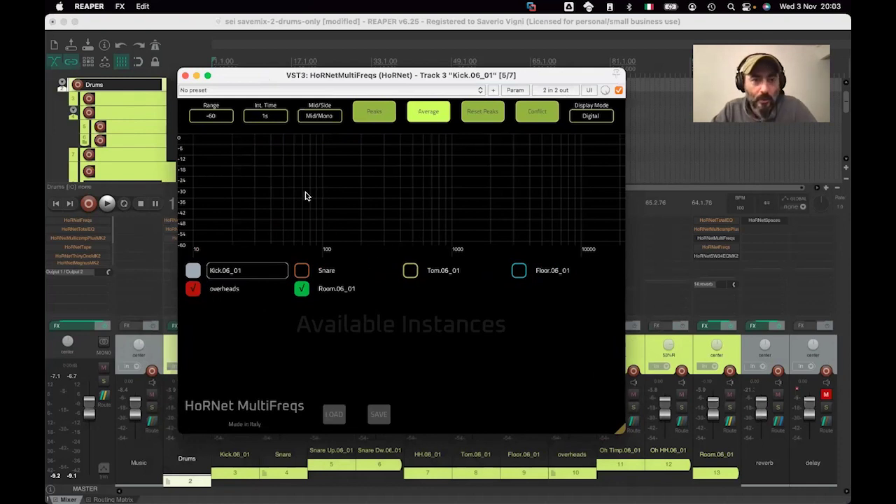
left_click_drag(254, 79, 271, 77)
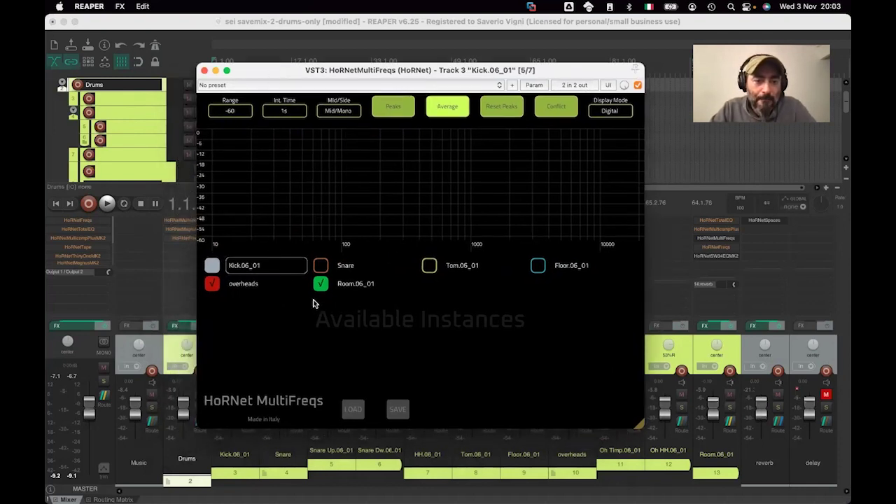
left_click_drag(311, 72, 265, 98)
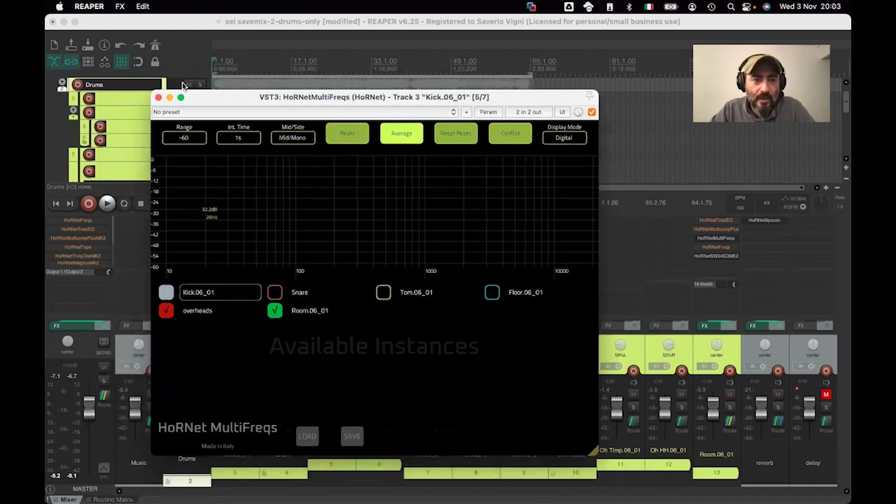
left_click_drag(208, 99, 214, 80)
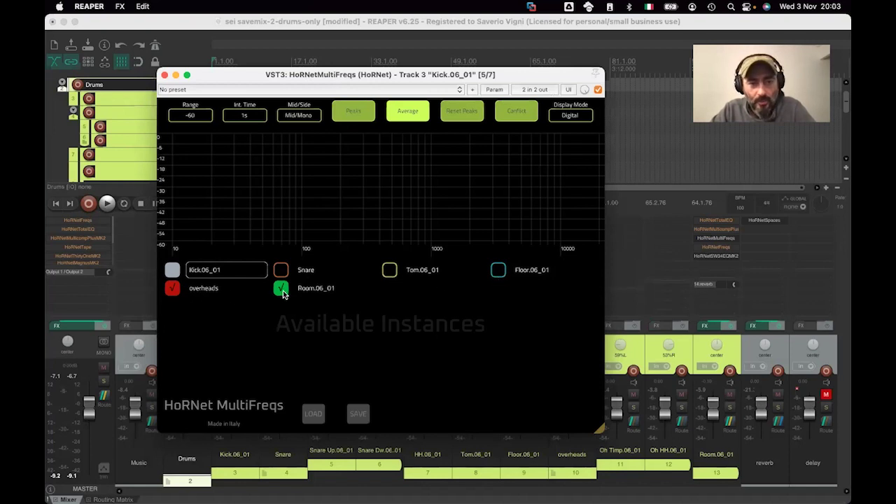
- Deselect the overheads and Room.06_01 instances in the Kick's MultiFreqs, reposition the window and start playback
left_click_drag(257, 77, 257, 85)
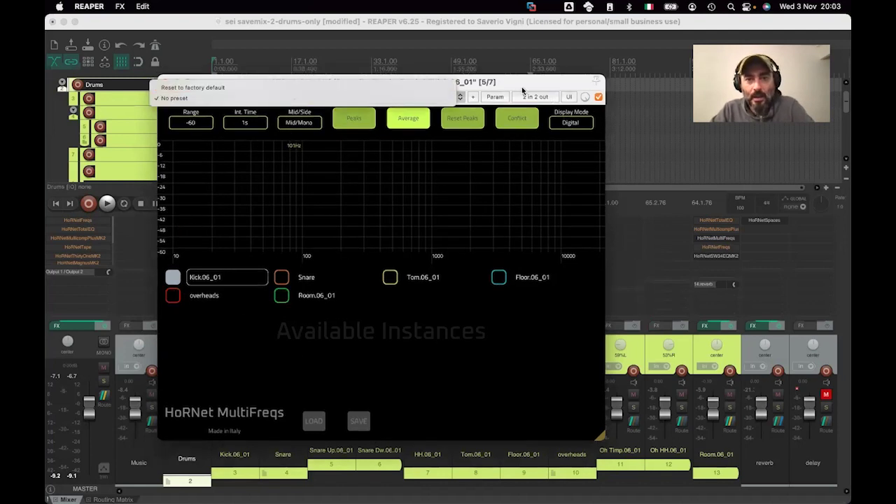
left_click_drag(538, 82, 612, 74)
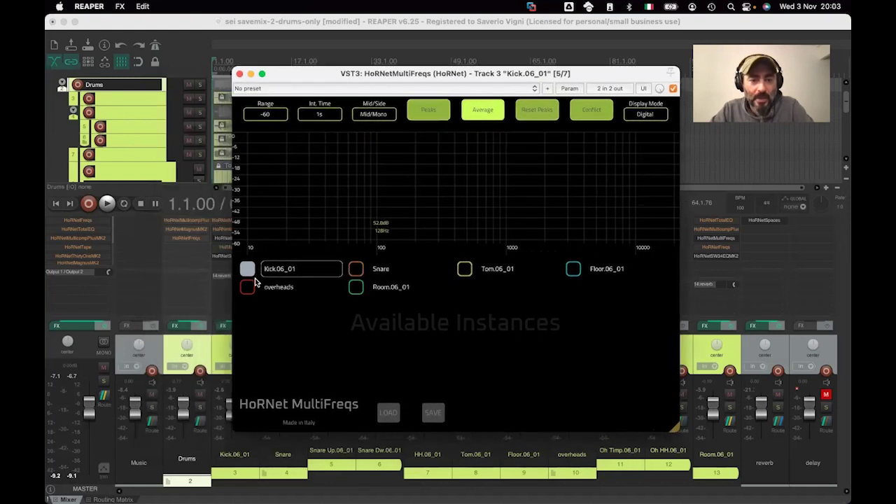
left_click_drag(290, 85, 322, 86)
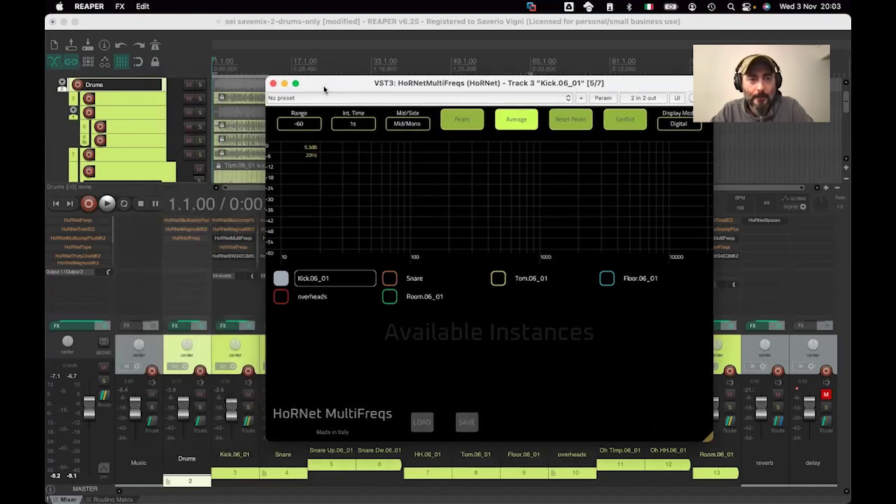
left_click(195, 27)
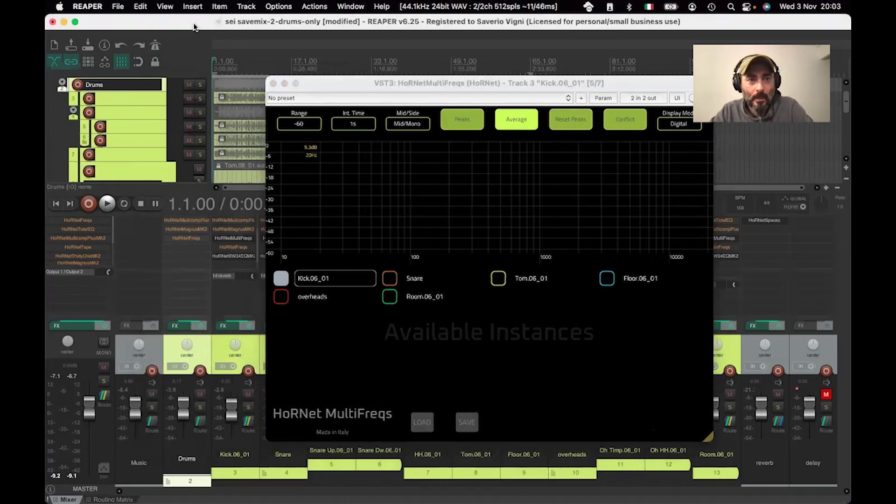
left_click_drag(337, 91, 207, 101)
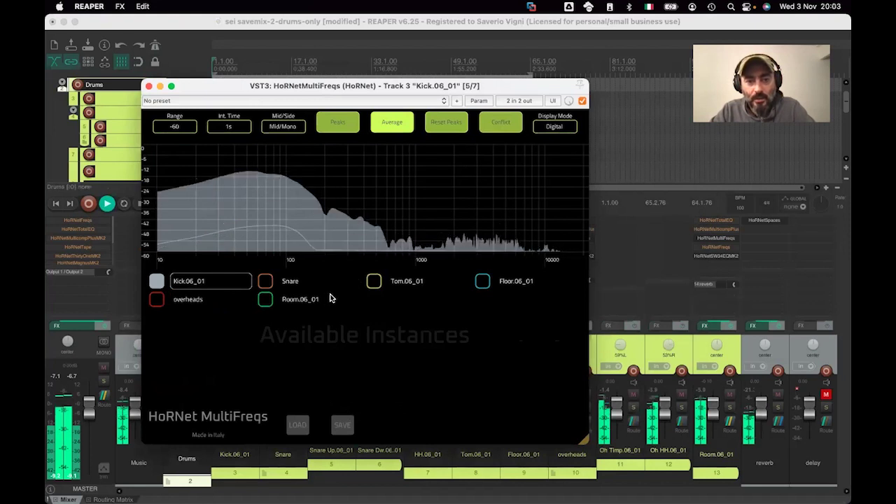
- Turn off the Average curve and overlay the Snare spectrum on the Kick's
left_click(397, 124)
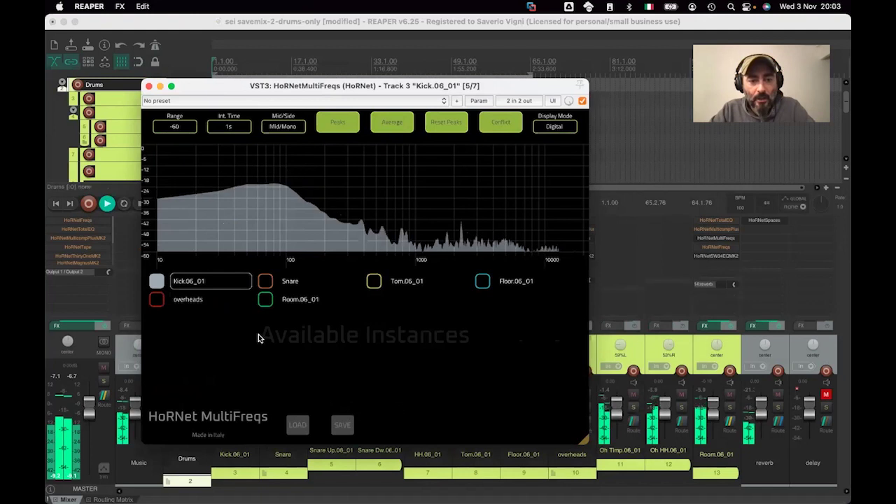
left_click(265, 283)
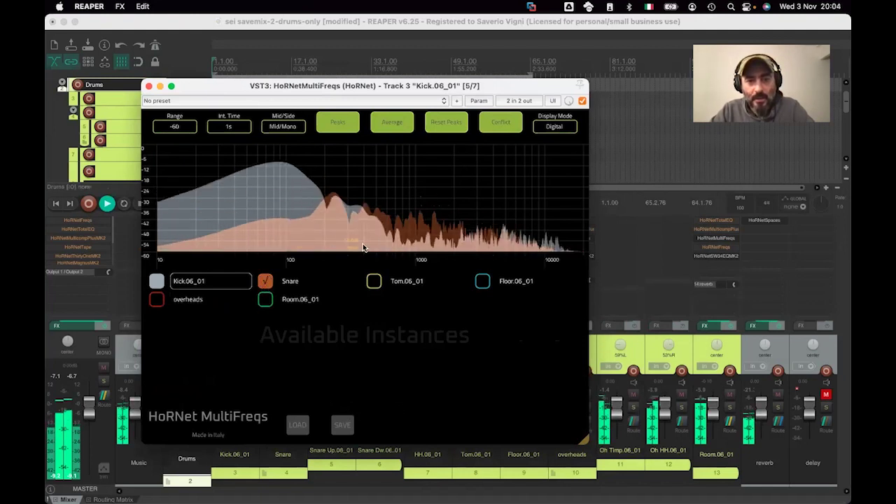
- Turn on the Peaks and Average curves to compare Kick and Snare, and turn both off again
left_click(335, 122)
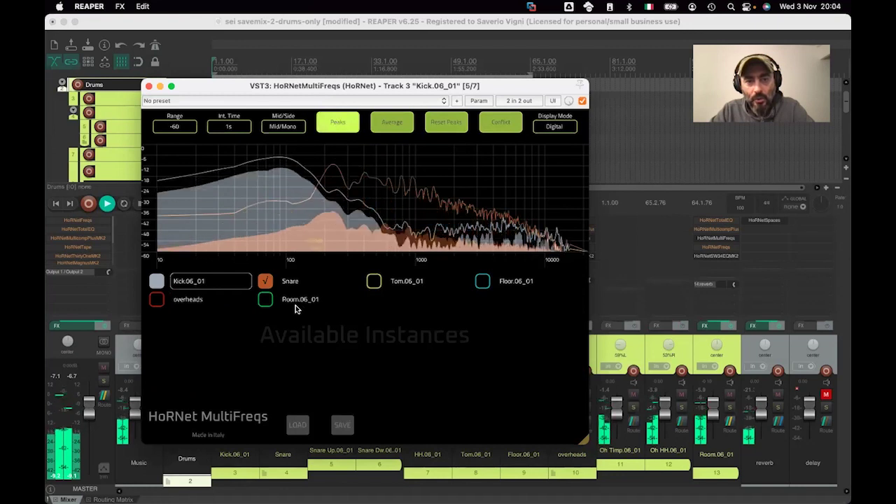
left_click(395, 123)
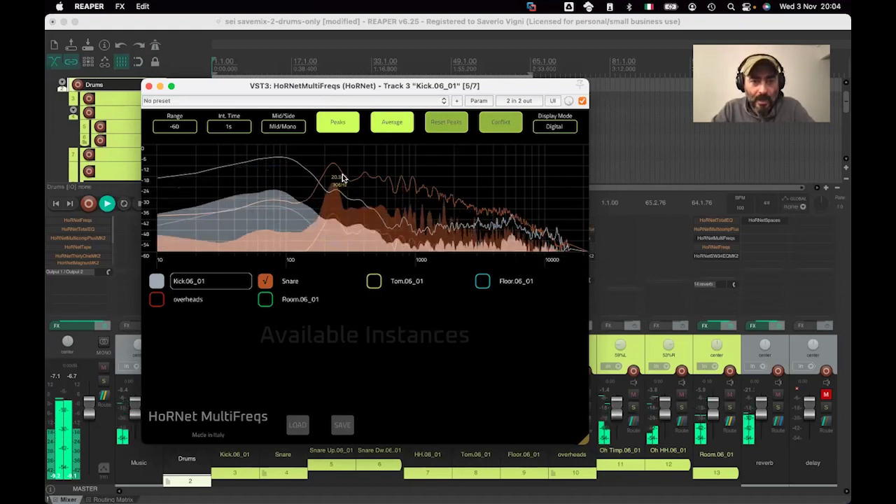
left_click(338, 122)
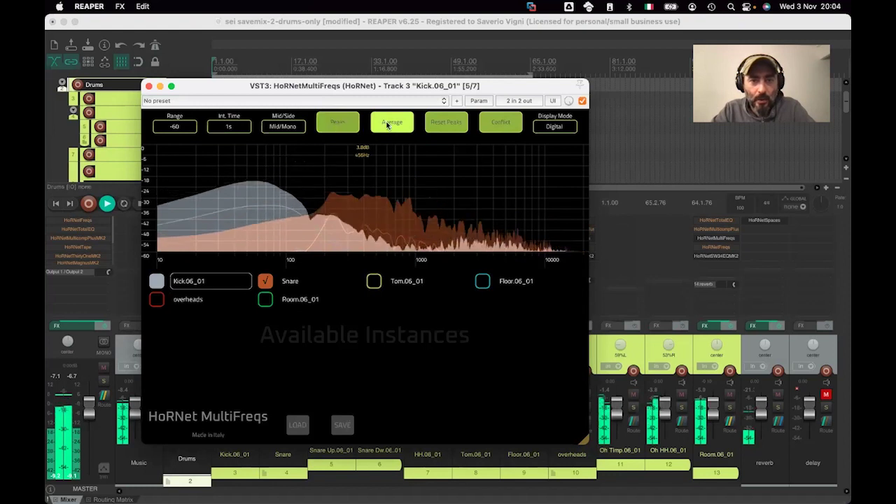
left_click(388, 122)
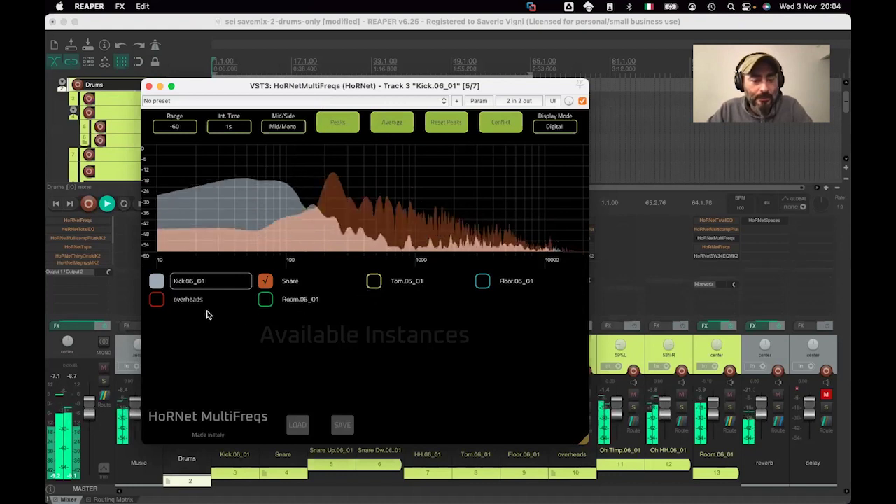
- Add the overheads and Room.06_01 spectra to the Kick and Snare overlay
left_click(157, 300)
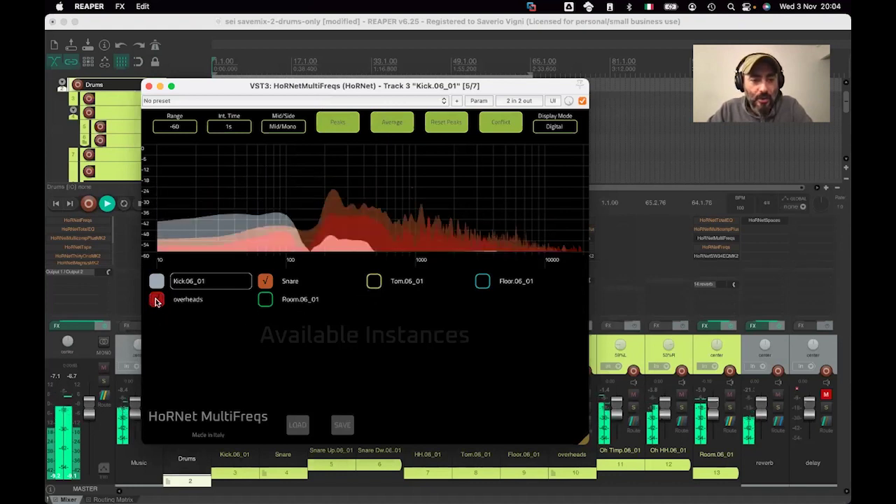
left_click(267, 301)
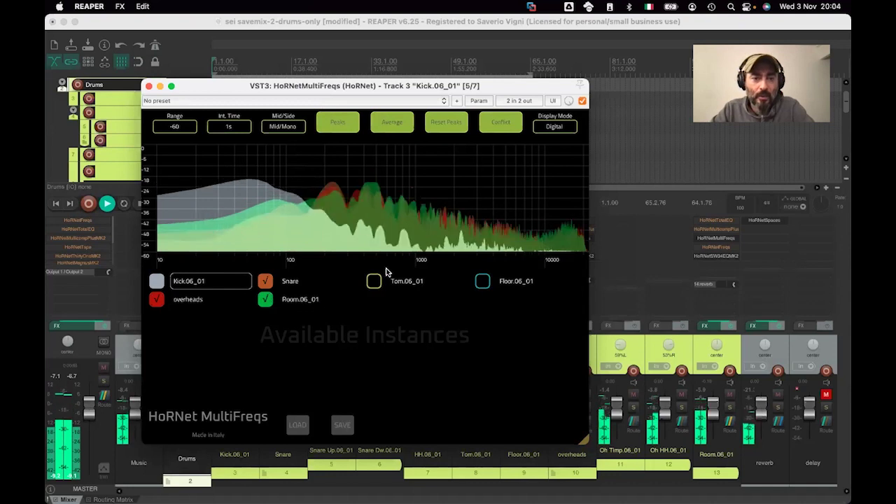
mouse_move(372, 210)
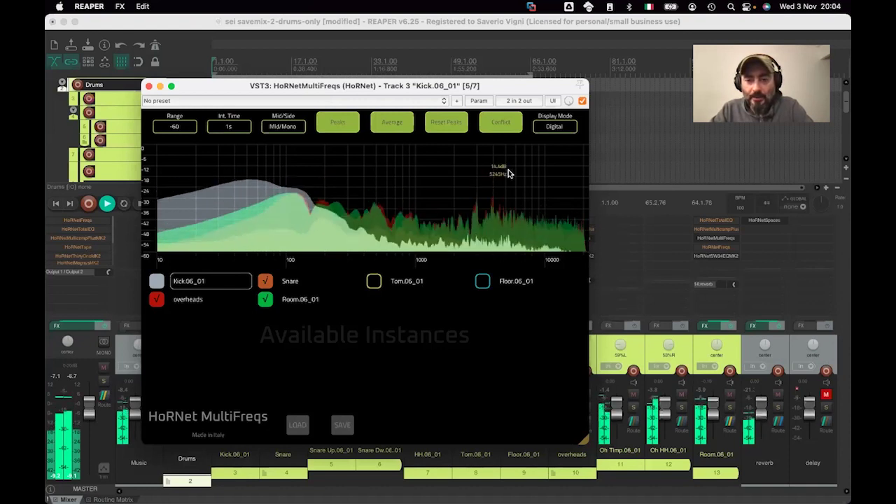
- Enable Conflict to examine the frequency clashes between the selected instances, and turn it off again
left_click_drag(443, 81, 443, 74)
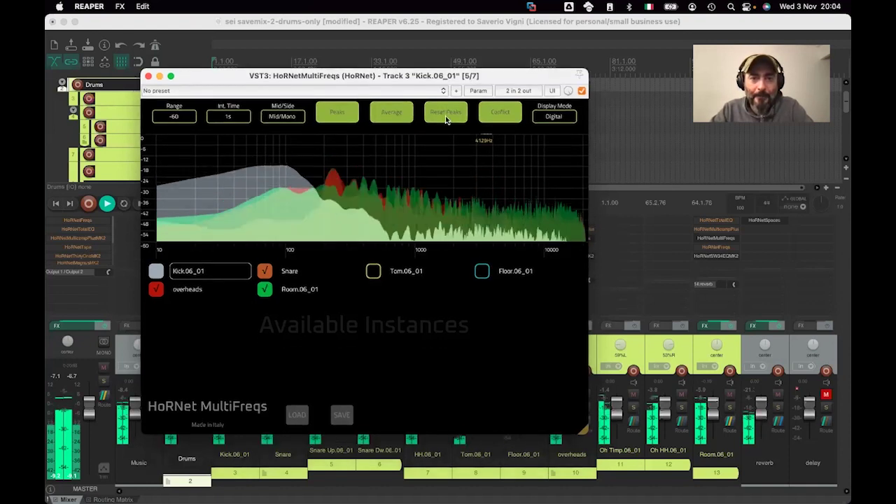
left_click(495, 117)
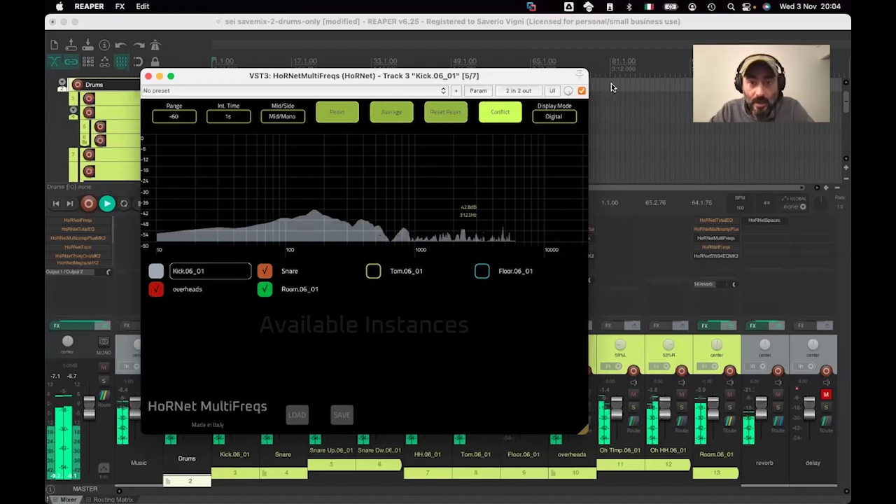
left_click(507, 112)
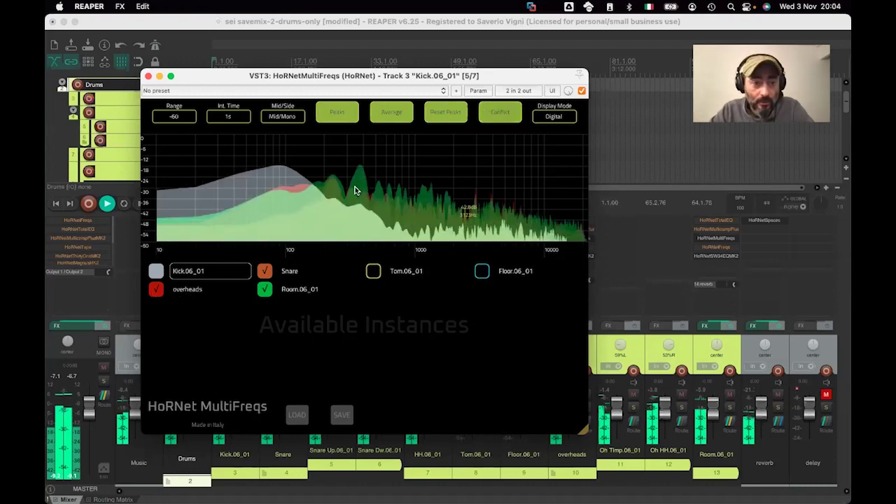
- Remove the overheads spectrum from the overlay, and hide and restore the Room.06_01 spectrum to compare it with Kick and Snare
left_click(176, 292)
left_click(266, 290)
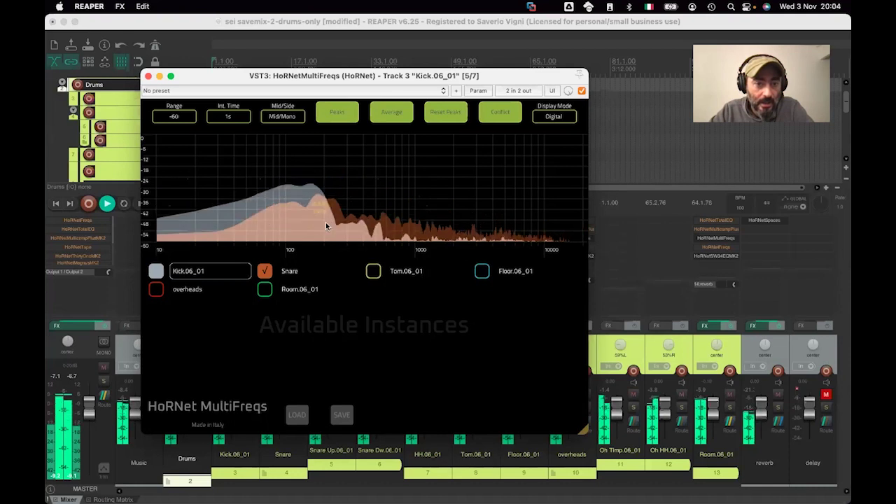
left_click(265, 289)
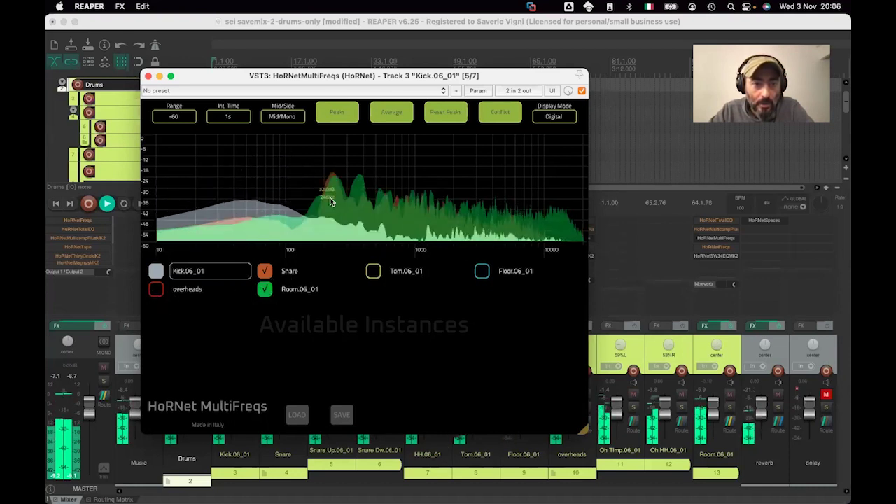
- Add the overheads spectrum for comparison, and clear overheads, Room.06_01 and Snare from the Kick overlay
left_click(158, 291)
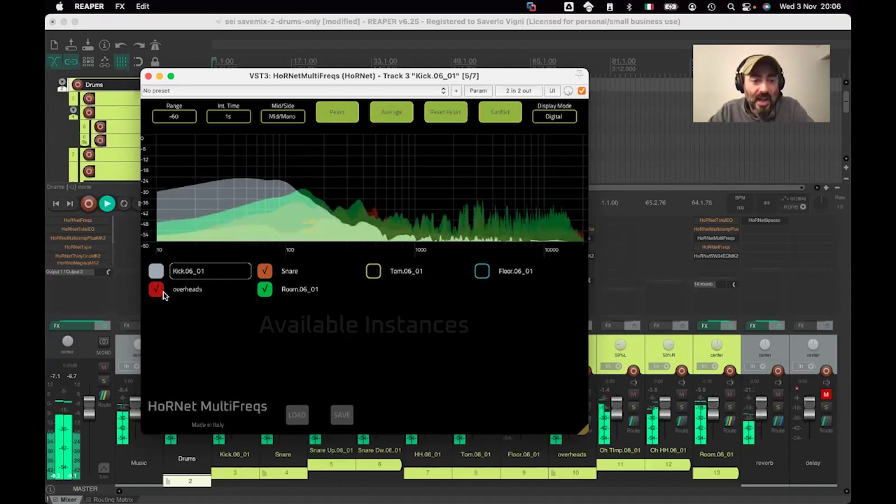
left_click(157, 290)
left_click(265, 290)
left_click(262, 273)
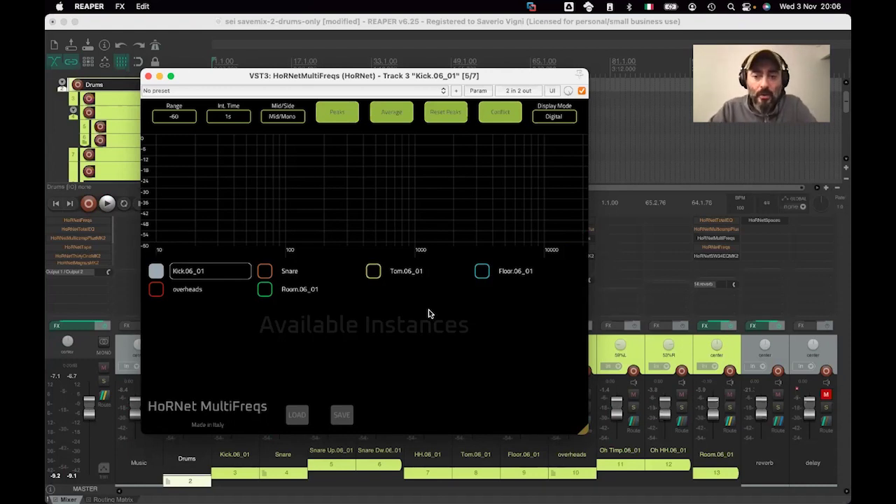
mouse_move(236, 76)
left_mouse_down()
mouse_move(244, 98)
mouse_move(233, 75)
left_mouse_up()
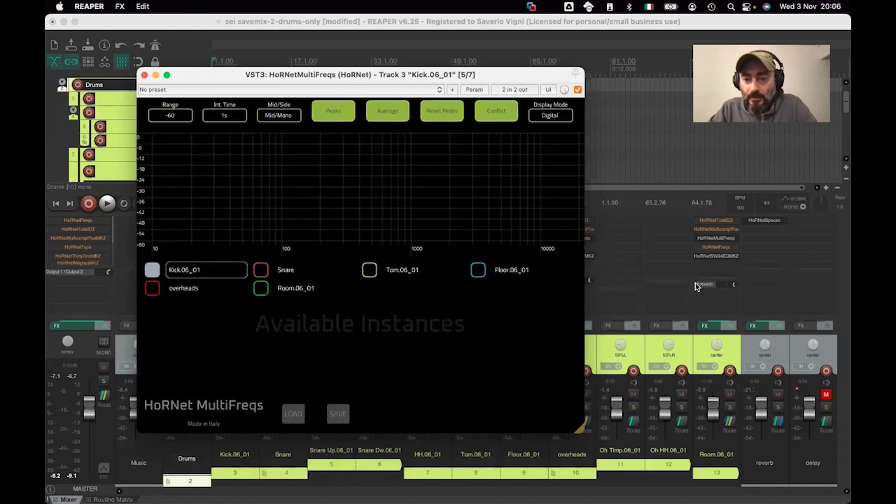
left_click_drag(214, 74, 232, 74)
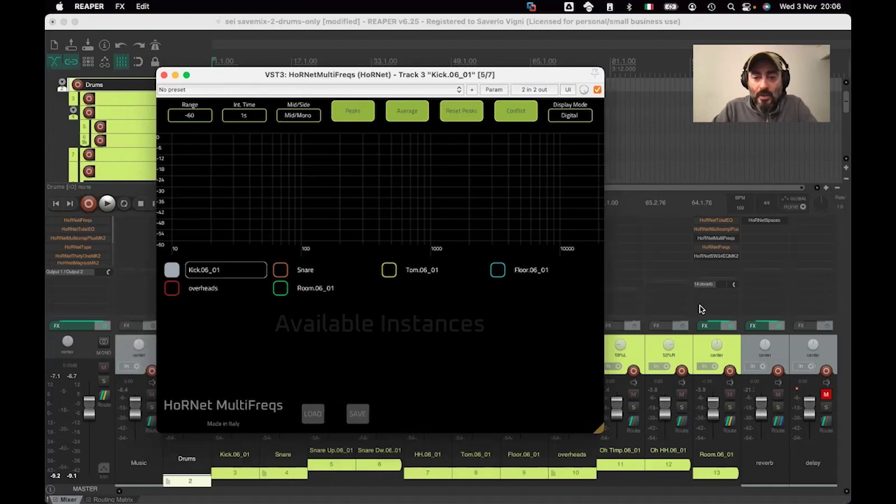
left_click_drag(245, 74, 311, 96)
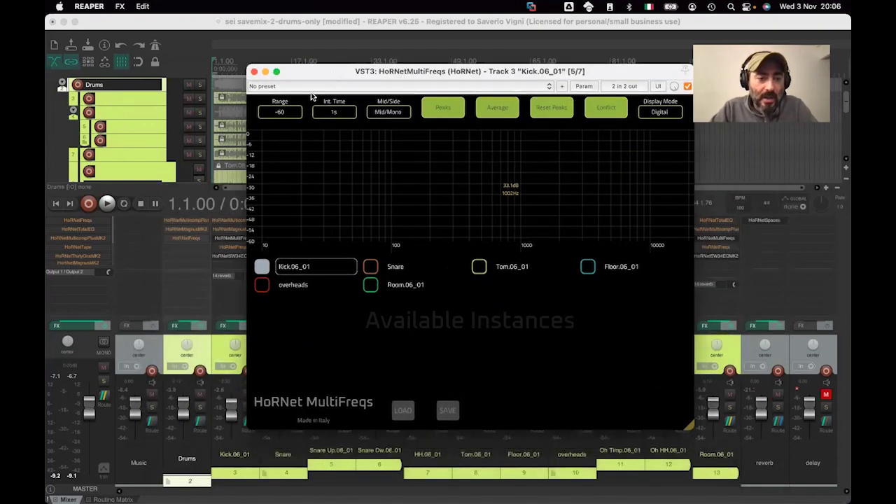
left_click(228, 256)
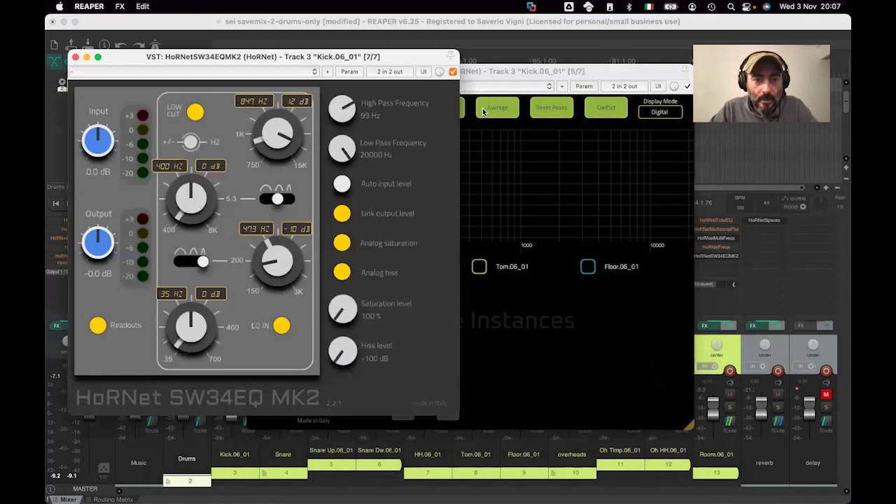
left_click_drag(501, 82, 432, 90)
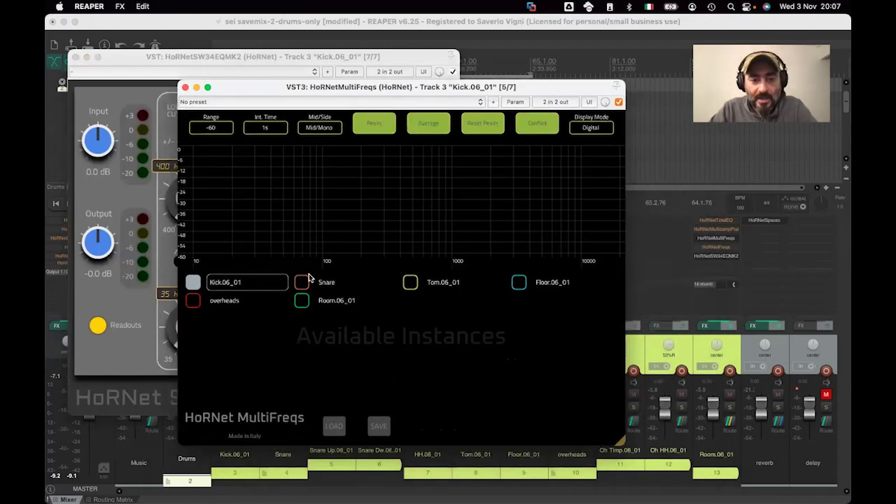
left_click_drag(274, 92, 499, 206)
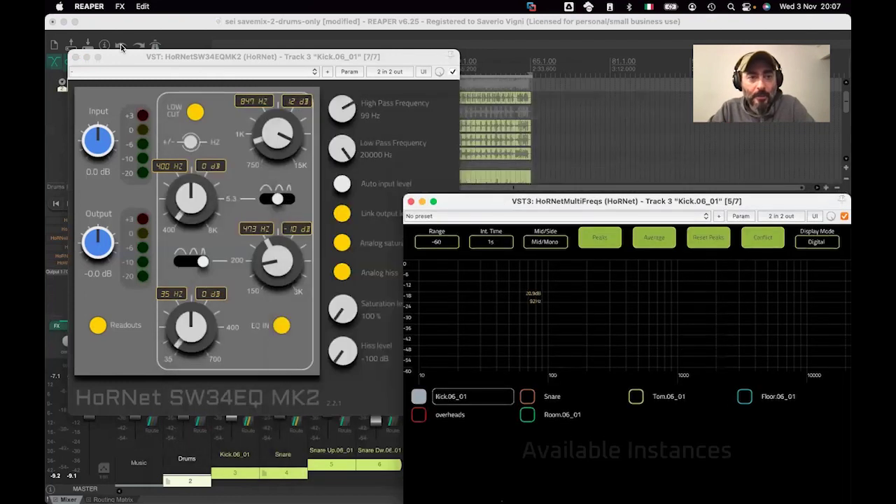
left_click(76, 56)
- Move the Kick MultiFreqs window out of the way, and open Room.06_01's MultiFreqs and SW34EQMK2 side by side
left_click_drag(560, 201, 309, 21)
left_click_drag(79, 7, 360, 484)
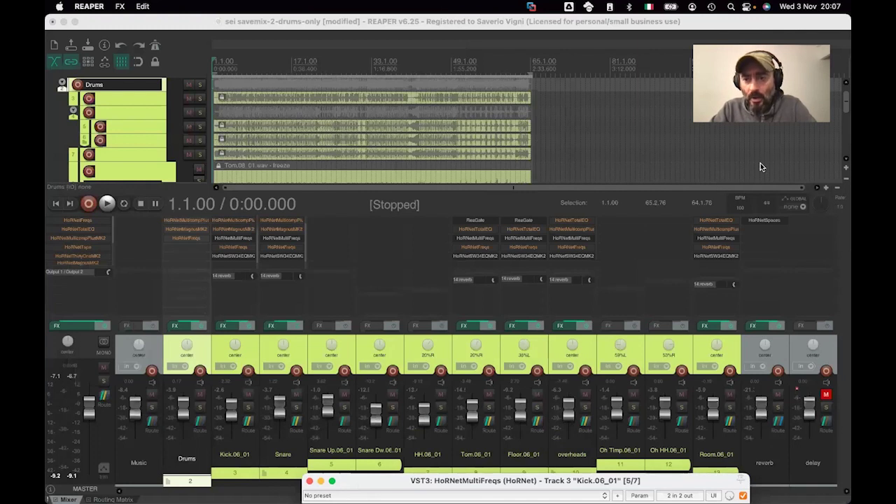
left_click(714, 239)
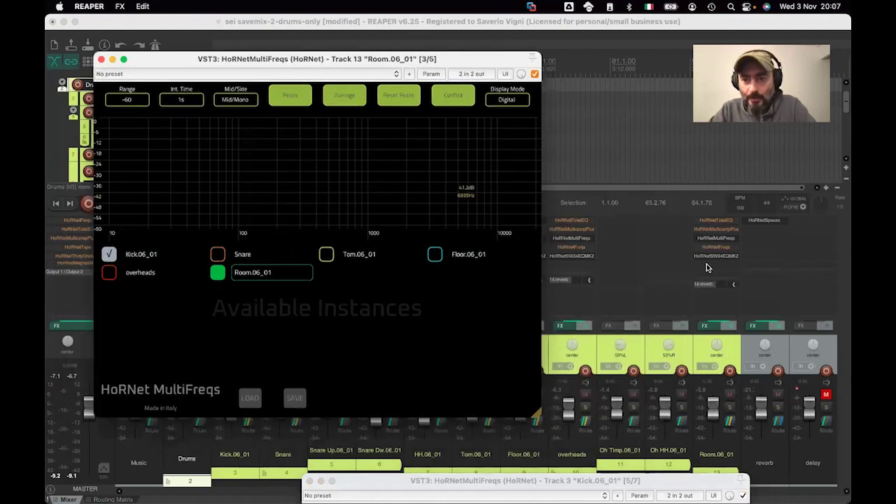
left_click(708, 257)
left_click_drag(289, 80, 563, 98)
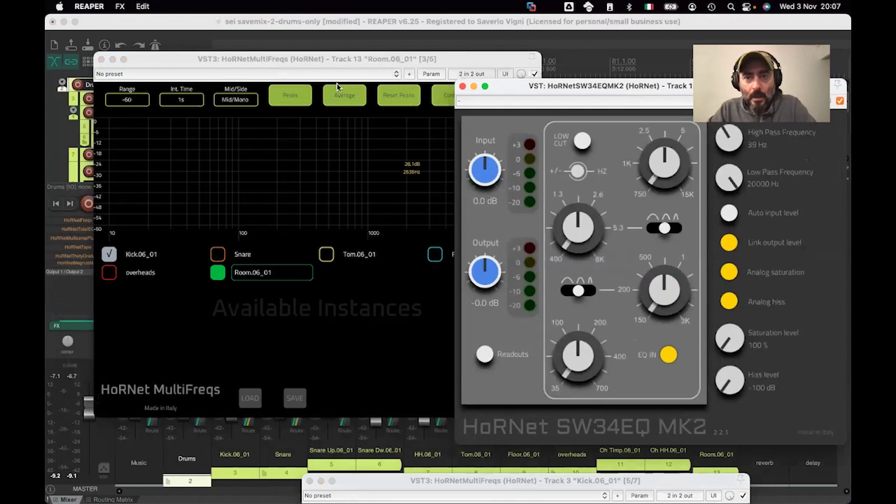
left_click(319, 73)
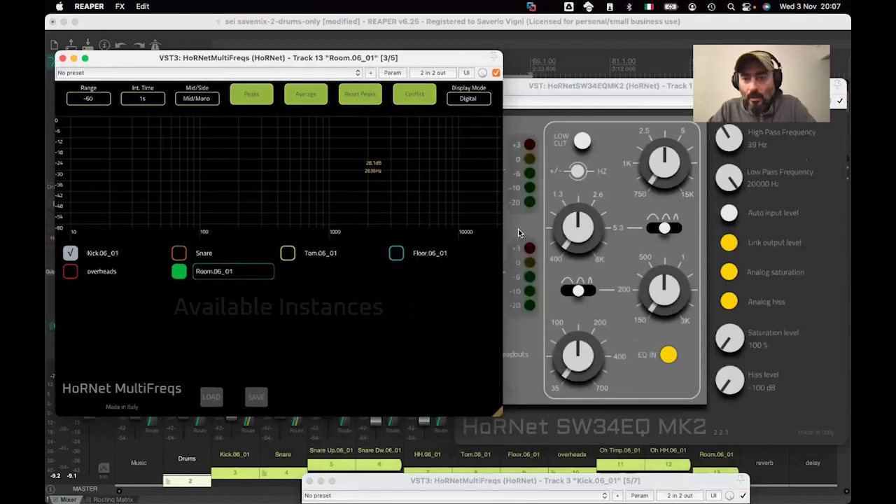
- Start playback and replace the Kick.06_01 spectrum with Snare in Room.06_01's overlay
key("space")
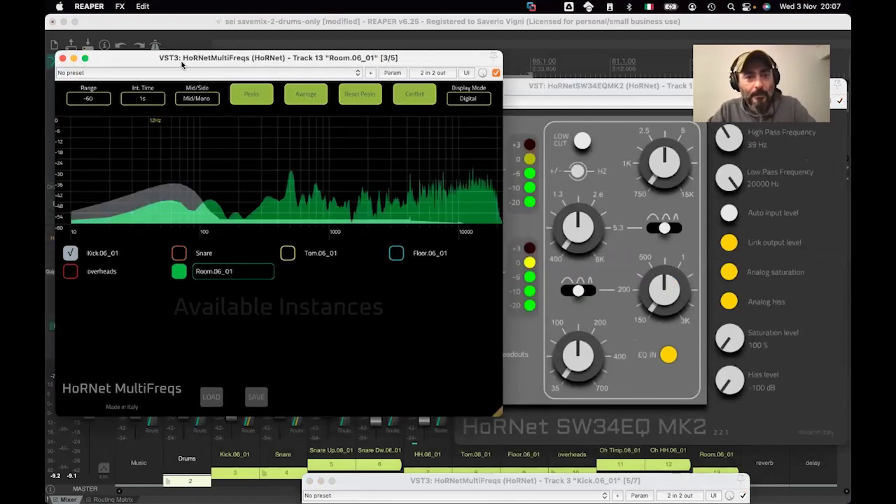
left_click(71, 254)
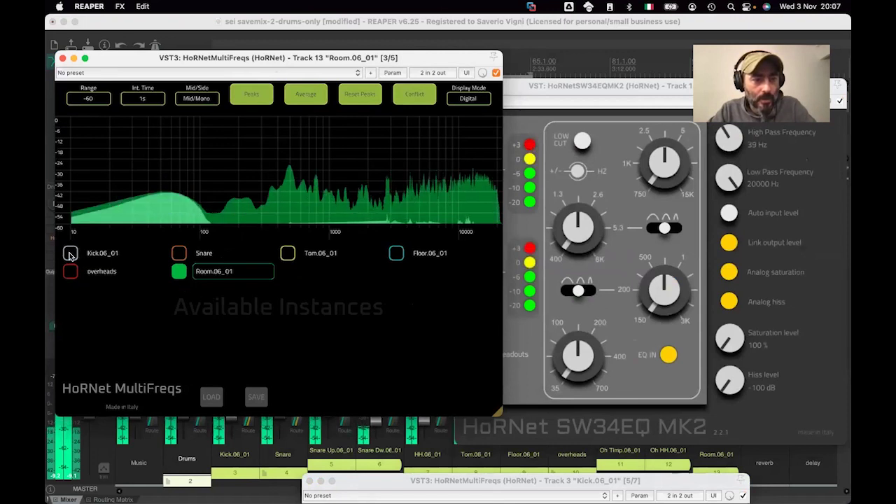
left_click(177, 254)
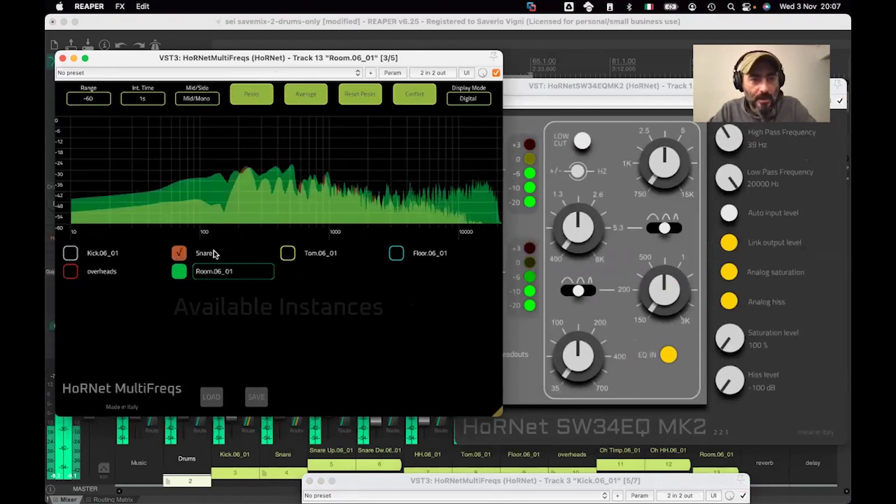
- Enable the low cut in Room.06_01's SW34EQ MK2 and set its High Pass Frequency to 200 Hz
left_click(616, 100)
left_click_drag(615, 99, 577, 98)
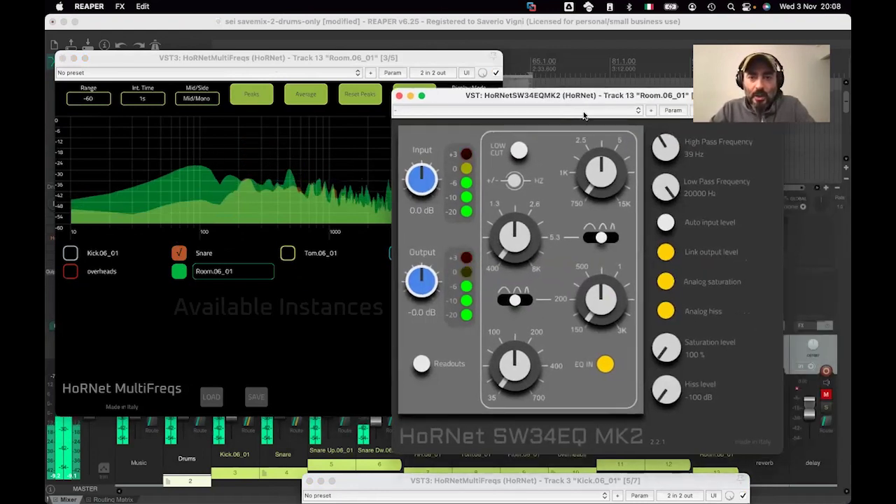
left_click_drag(580, 100, 567, 102)
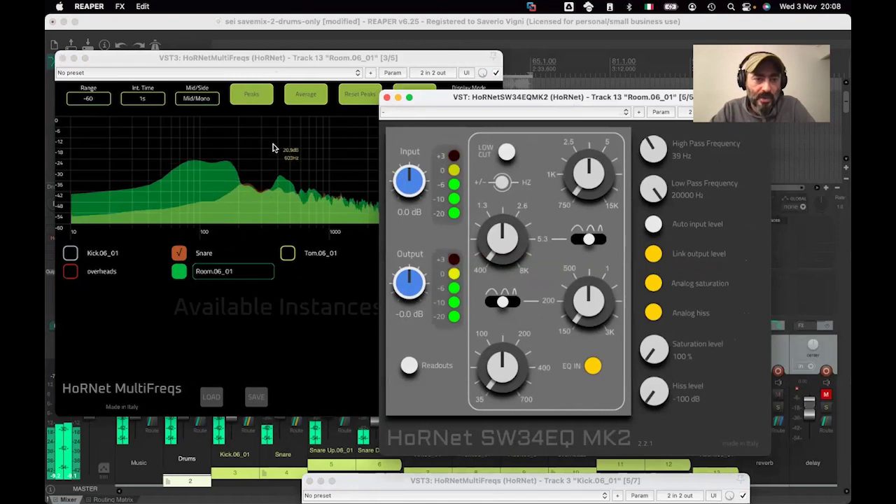
left_click(507, 159)
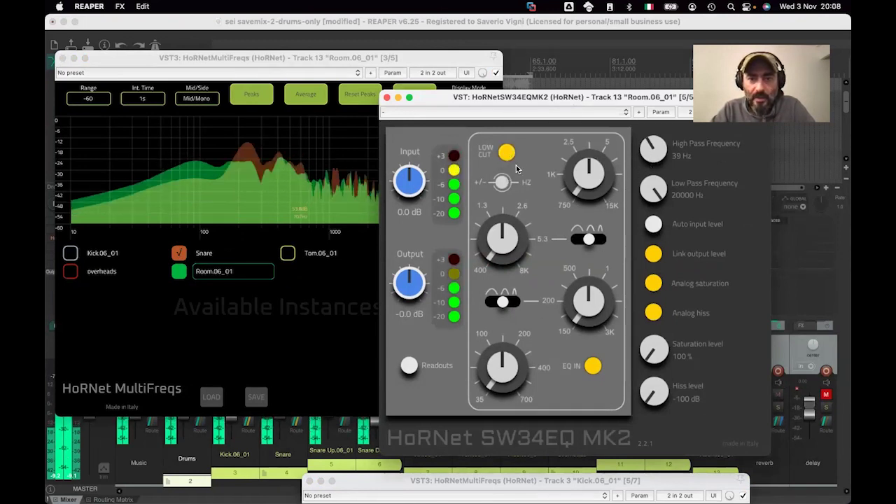
left_click_drag(661, 131, 660, 116)
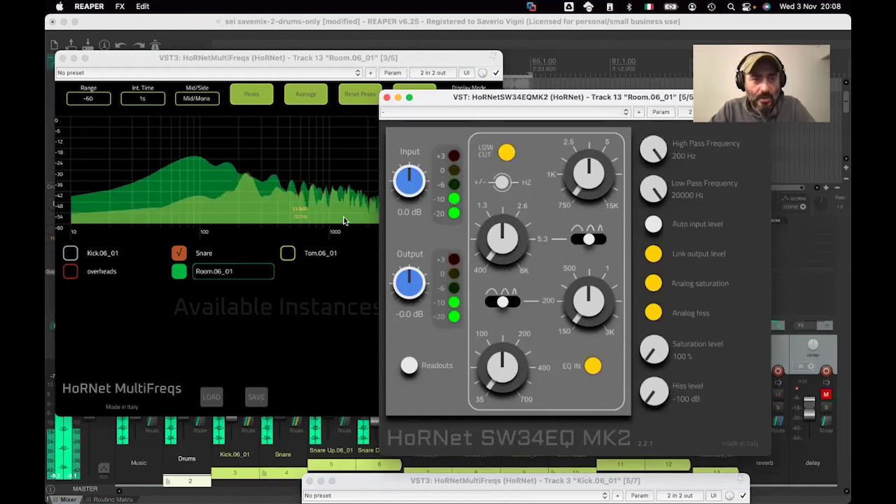
- Turn on the equaliser's readouts and set its lowest band to 296 Hz with -15 dB gain
mouse_move(526, 96)
left_mouse_down()
mouse_move(499, 106)
mouse_move(572, 106)
mouse_move(514, 106)
left_mouse_up()
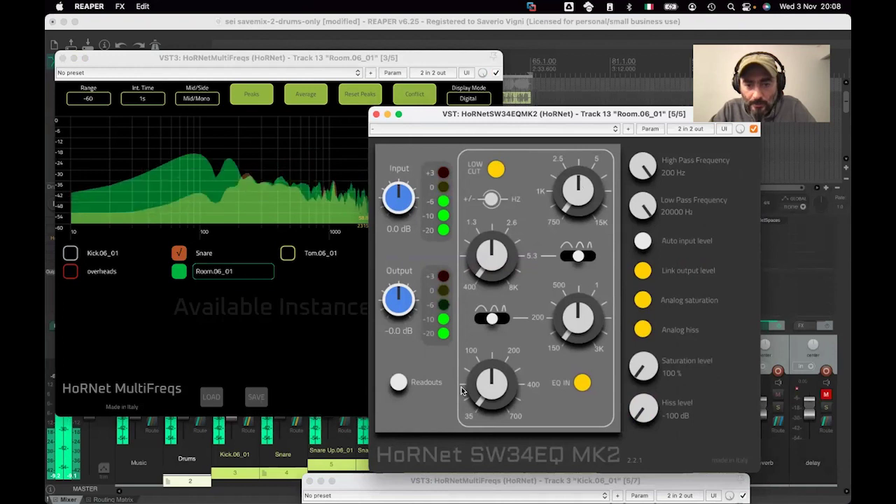
left_click(398, 383)
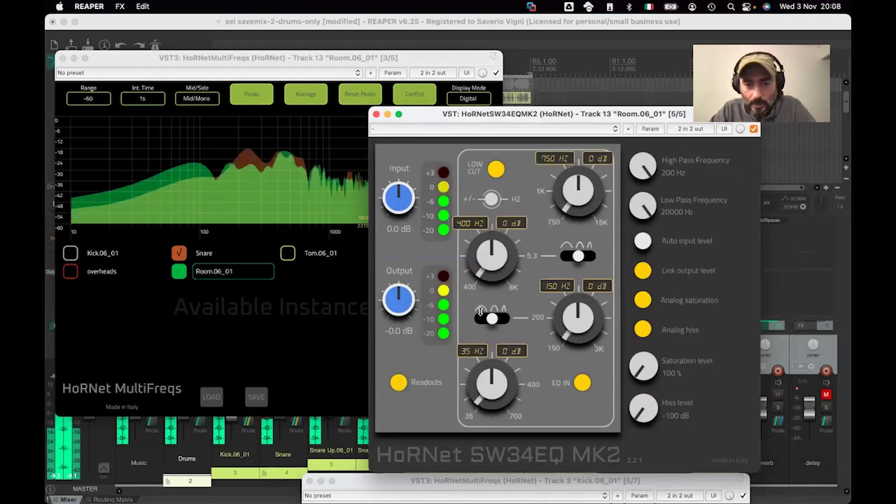
left_click_drag(480, 311, 478, 309)
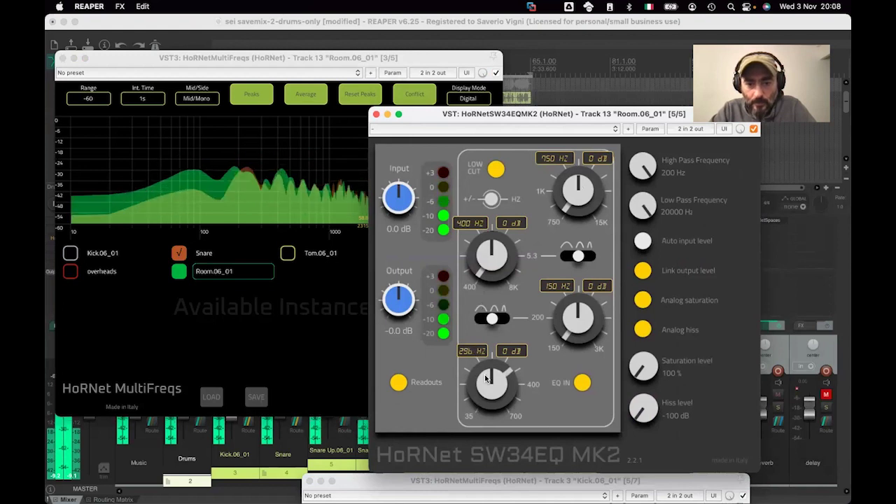
left_click_drag(482, 423, 483, 446)
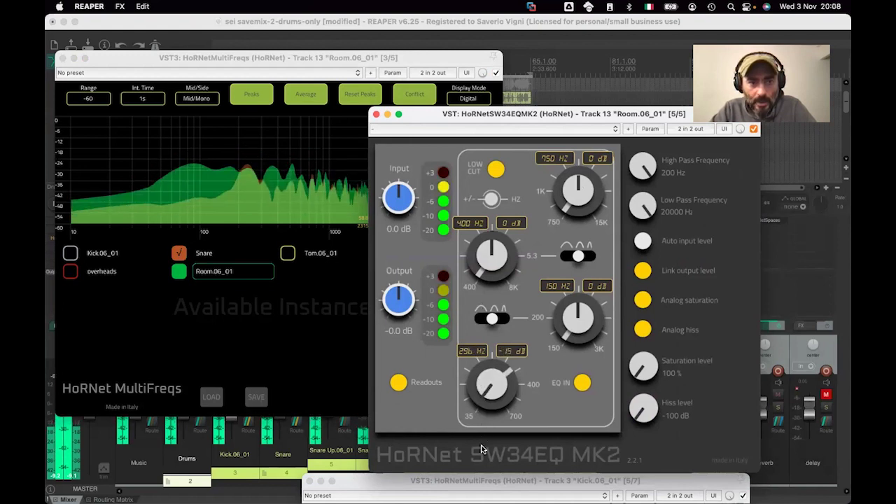
- Move MultiFreqs after SW34EQMK2 in Room.06_01's effects chain, so it analyses the equalised signal
left_click_drag(463, 117, 206, 155)
mouse_move(728, 242)
left_mouse_down()
mouse_move(742, 260)
mouse_move(736, 268)
mouse_move(722, 254)
left_mouse_up()
left_click_drag(390, 150, 657, 70)
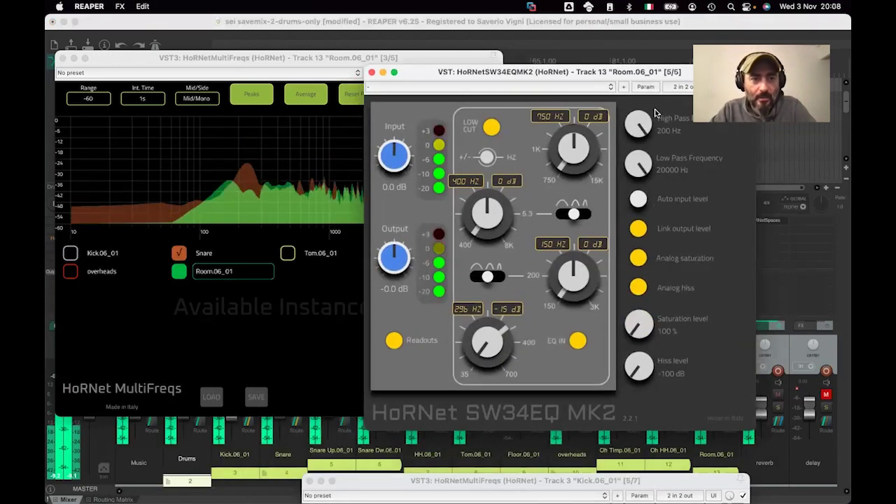
- Set the 296 Hz band's gain on Room.06_01 to -8 dB
left_click_drag(317, 57, 321, 72)
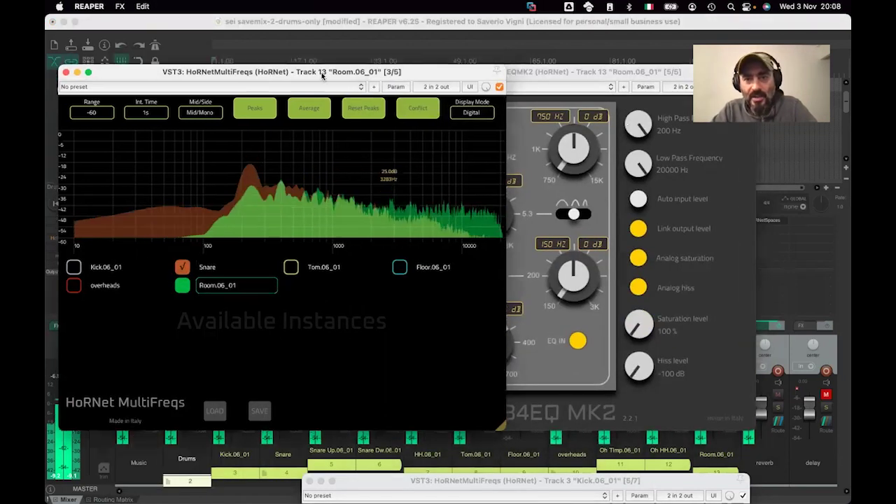
mouse_move(575, 72)
left_mouse_down()
mouse_move(583, 64)
mouse_move(573, 67)
left_mouse_up()
left_click_drag(491, 338, 485, 311)
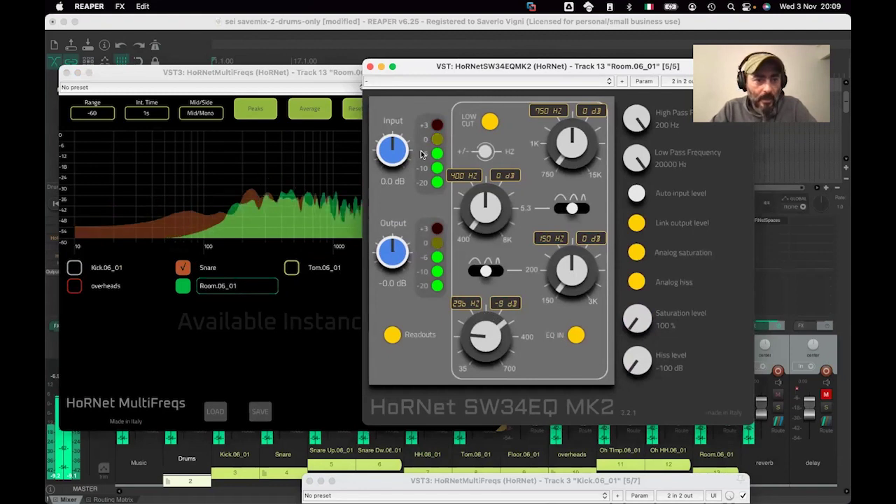
- Compare the Snare and equalised Room.06_01 spectra with the settings in SW34EQ MK2
left_click(251, 190)
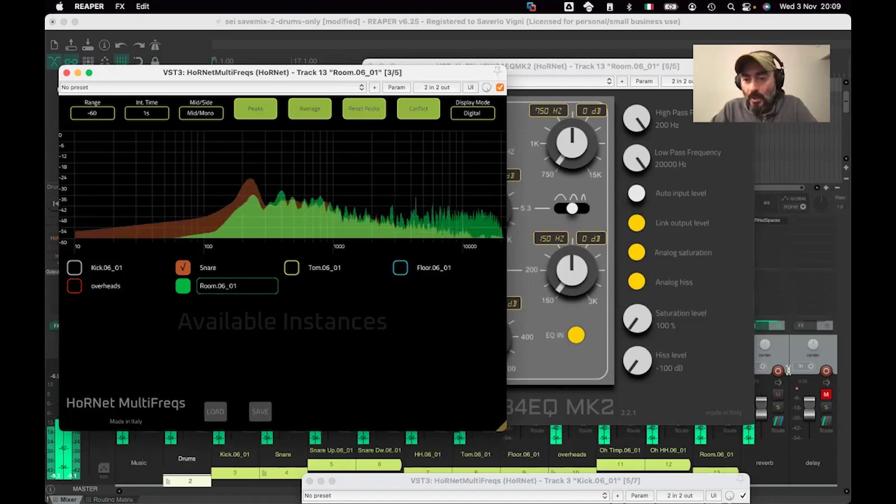
left_click(558, 68)
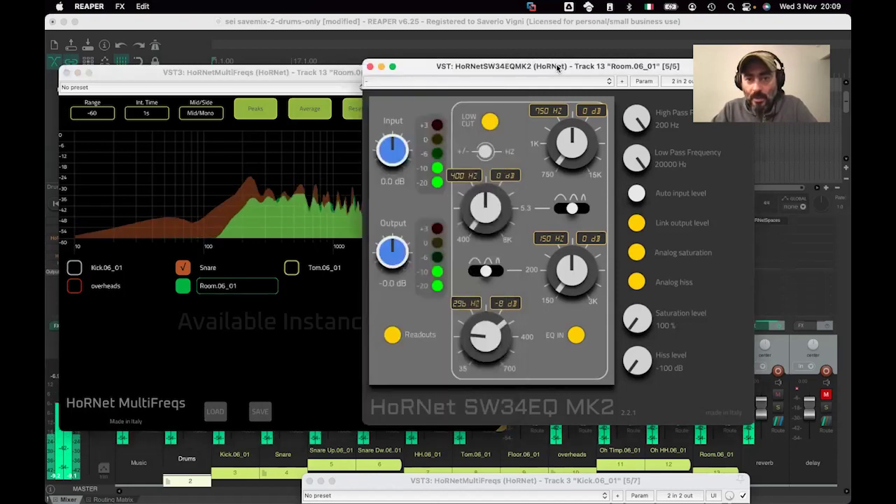
left_click_drag(558, 68, 614, 78)
left_click(290, 71)
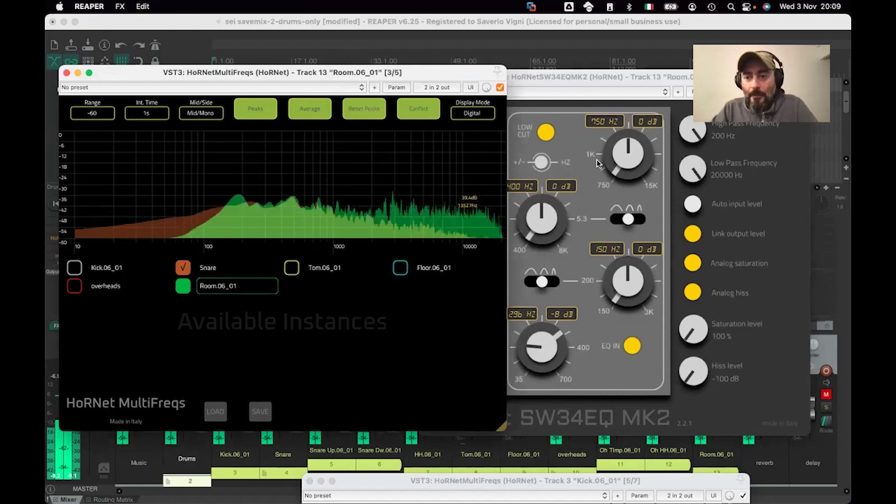
left_click(573, 82)
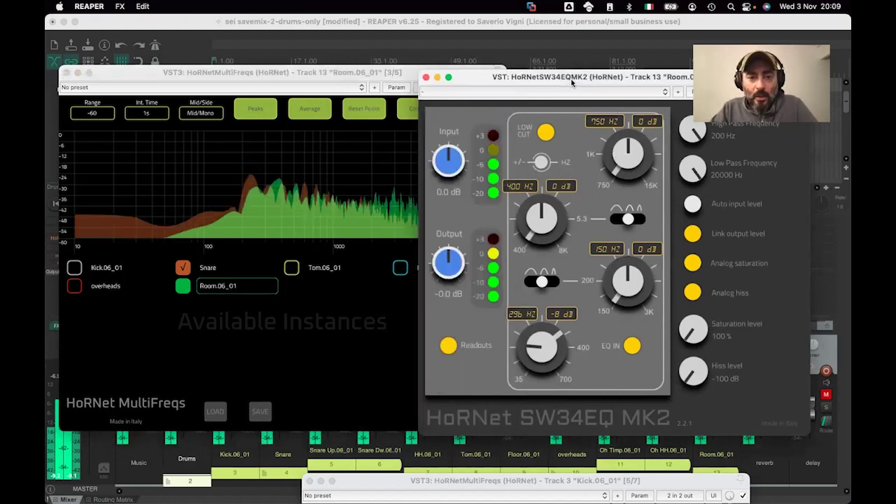
left_click(234, 165)
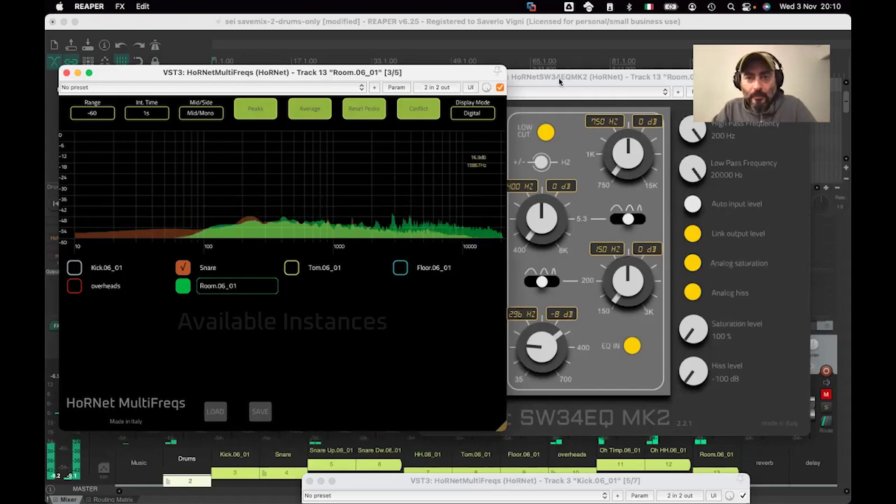
- Close Room.06_01's SW34EQ MK2 window and move its MultiFreqs window aside to uncover the transport controls
left_click(532, 98)
left_click_drag(472, 99, 522, 103)
left_click(475, 82)
left_click_drag(376, 75, 760, 140)
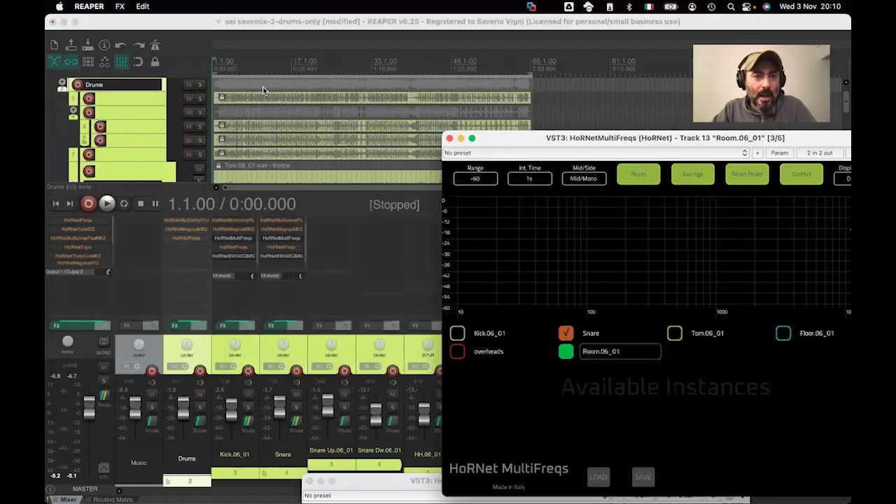
- Restart playback from the beginning and add the overheads spectrum to the Snare and Room.06_01 overlay
left_click(56, 203)
left_click(107, 203)
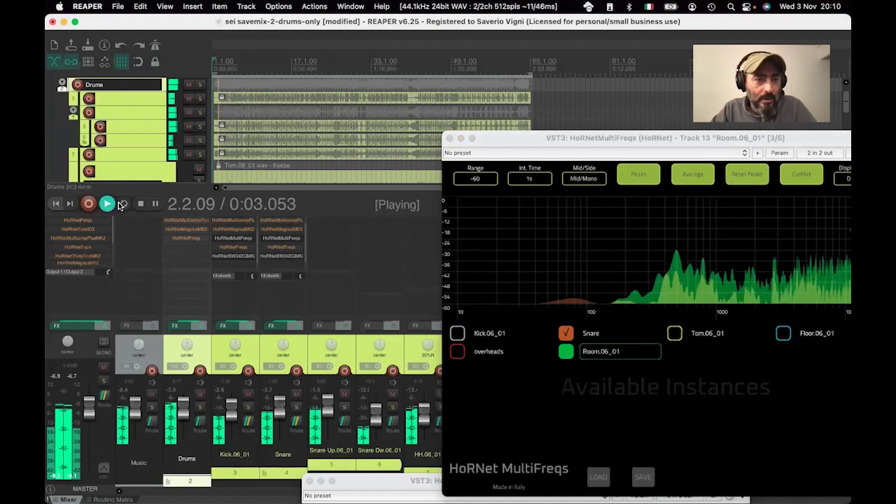
left_click_drag(593, 148, 273, 102)
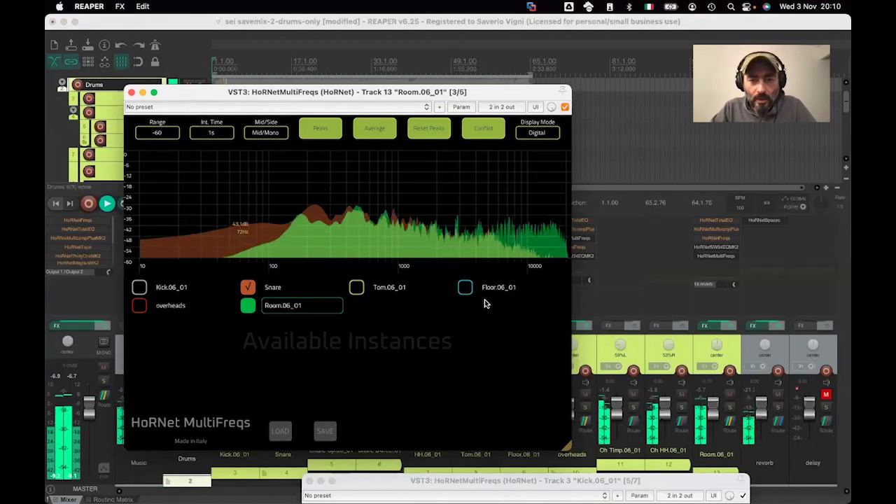
left_click(141, 307)
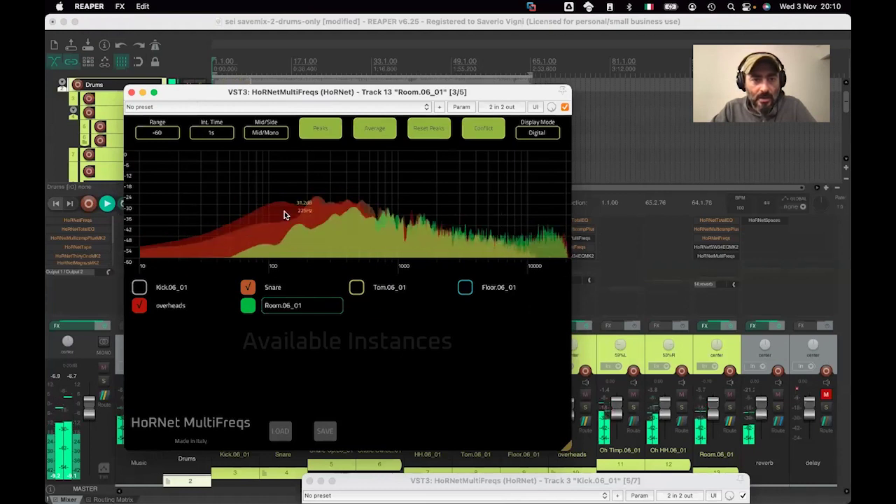
- Compare the overheads and Room.06_01 spectra with and without the Snare overlay and close Room.06_01's MultiFreqs window
left_click(247, 287)
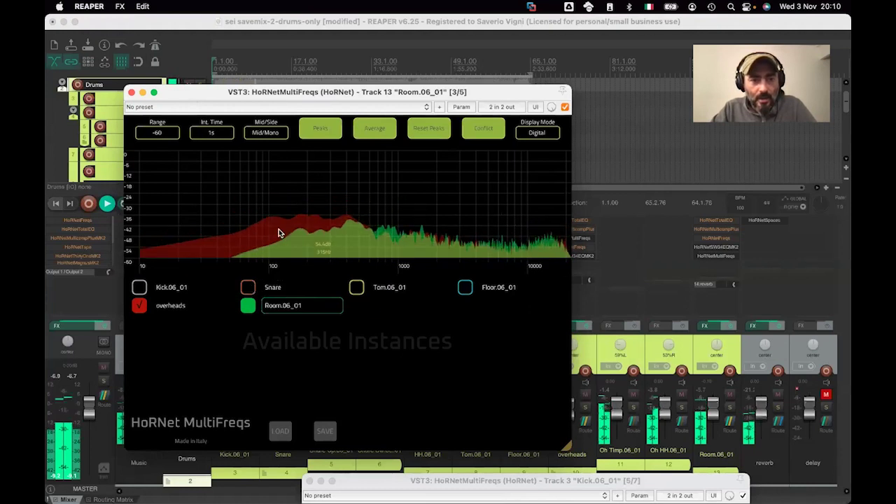
left_click(248, 287)
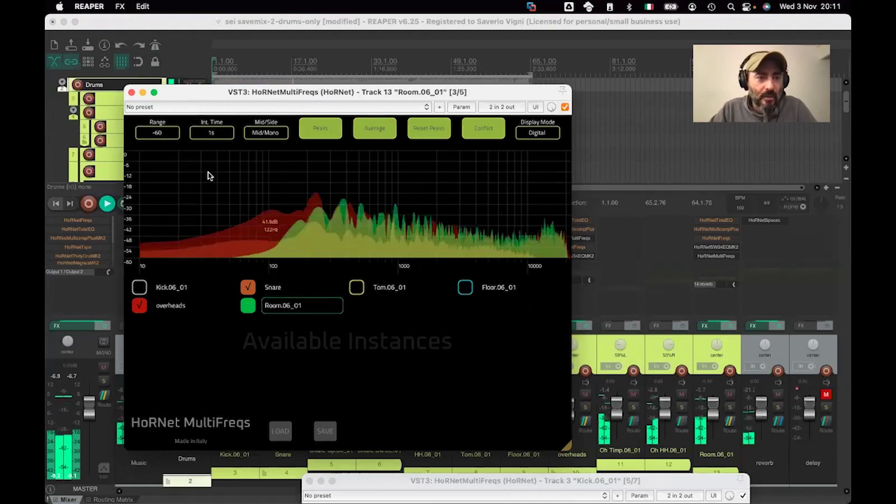
left_click(131, 92)
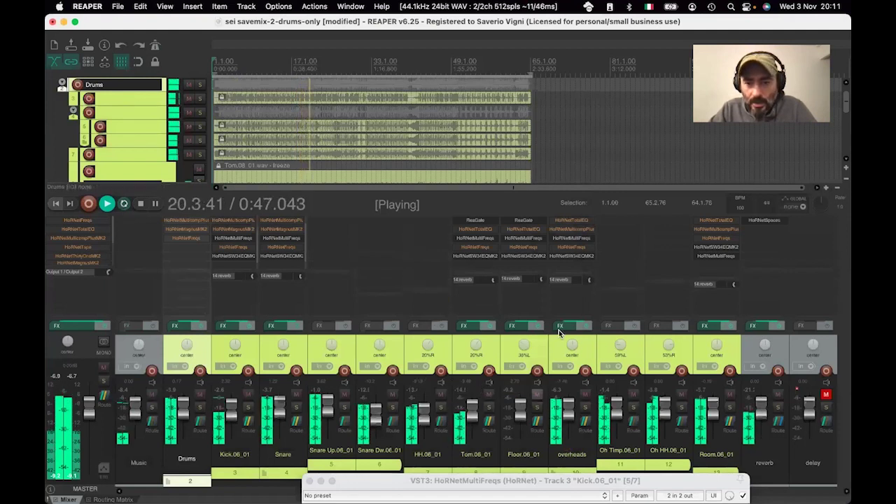
- Open the overheads track's SW34EQ MK2 and MultiFreqs windows side by side and hide the Snare spectrum
left_click(574, 250)
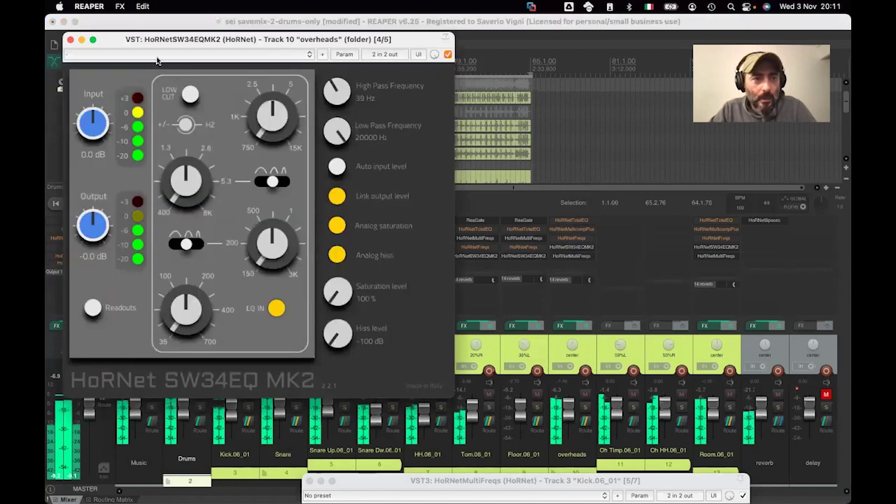
left_click(508, 272)
left_click(572, 255)
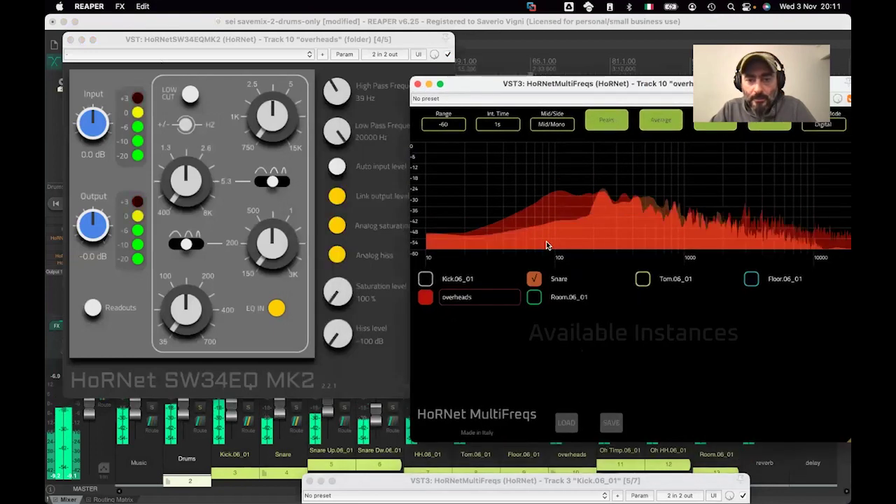
left_click(533, 278)
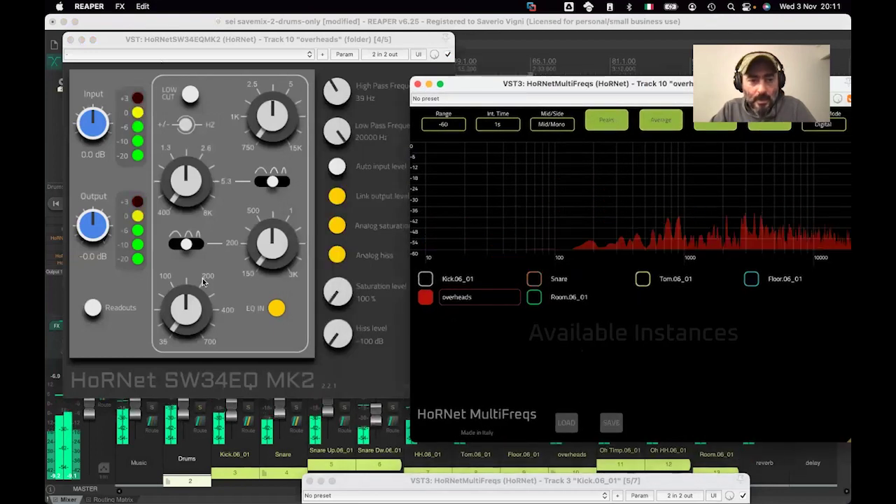
- Enable the overheads' low cut with a 200 Hz high-pass frequency and overlay the Snare spectrum again
left_click(328, 97)
left_click(184, 94)
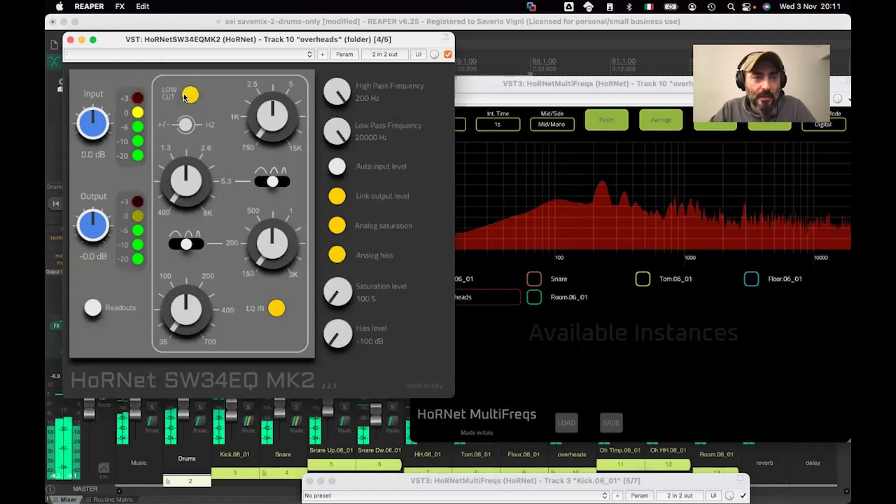
left_click(506, 88)
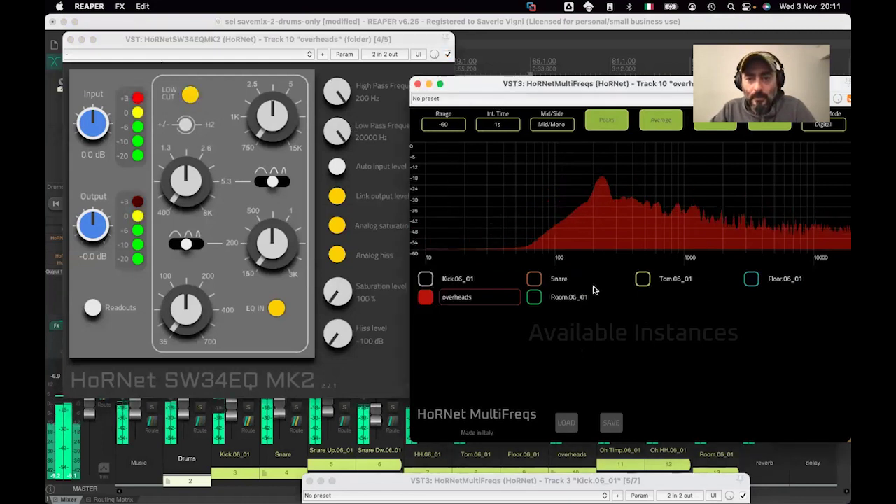
left_click(535, 280)
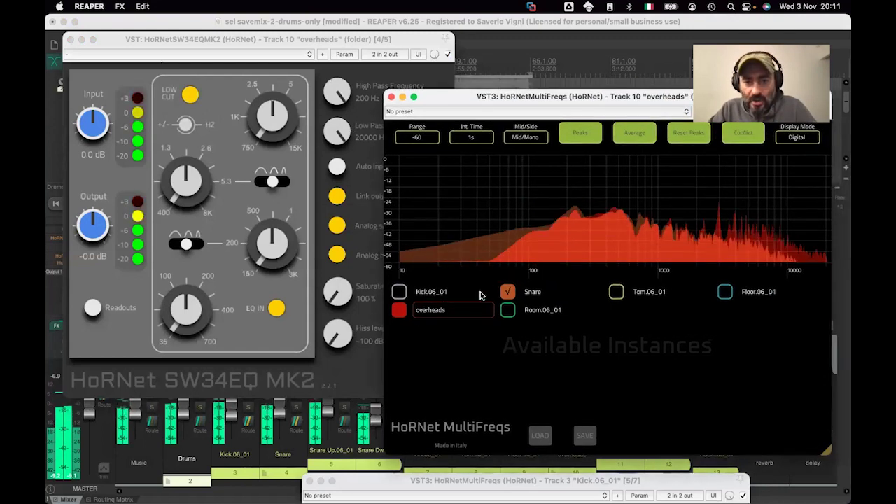
- Change the overheads spectrum's colour in MultiFreqs to a bright blue at 100% opacity
left_click(399, 312)
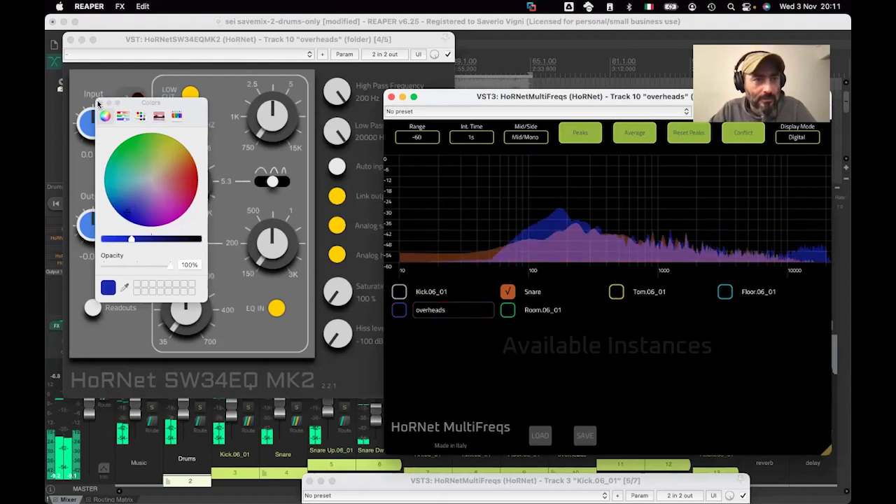
left_click_drag(115, 241, 110, 240)
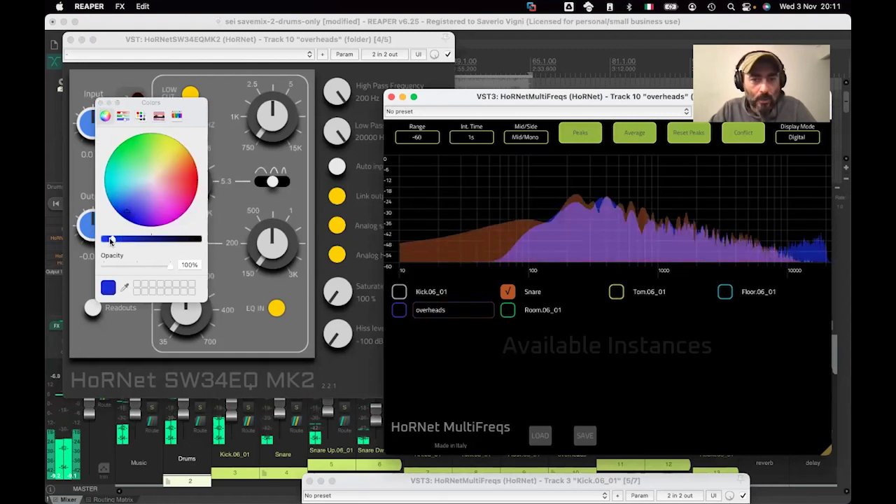
left_click(101, 103)
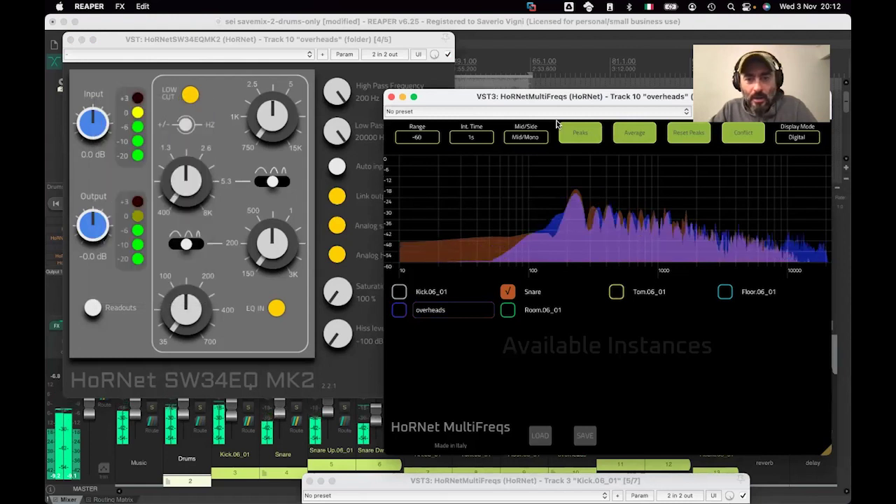
left_click(396, 313)
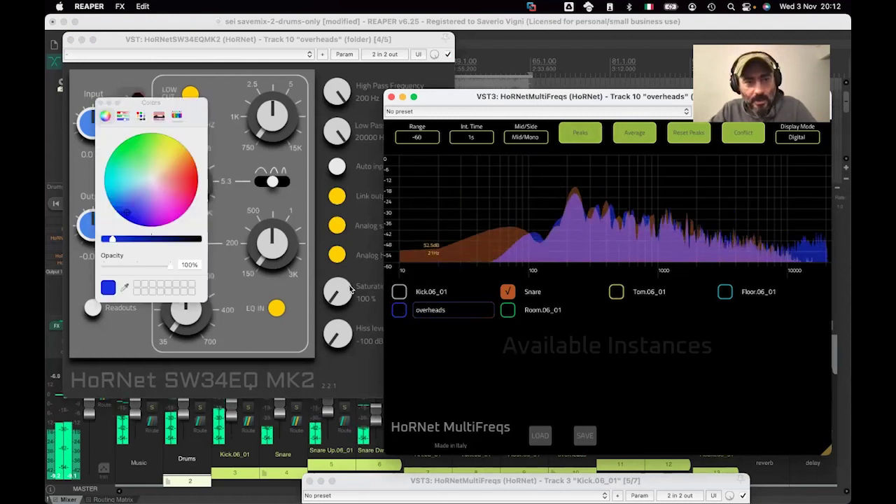
left_click(102, 104)
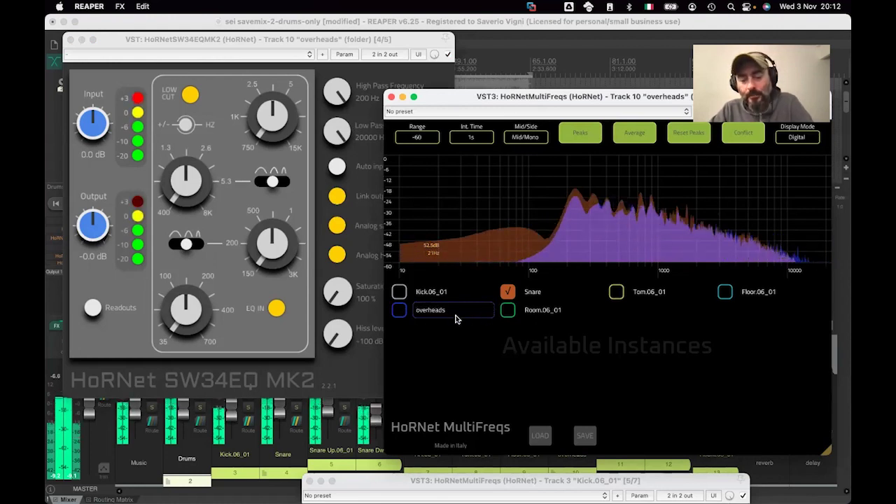
- Compare the Snare and overheads overlay with and without the Room.06_01 spectrum
left_click(509, 312)
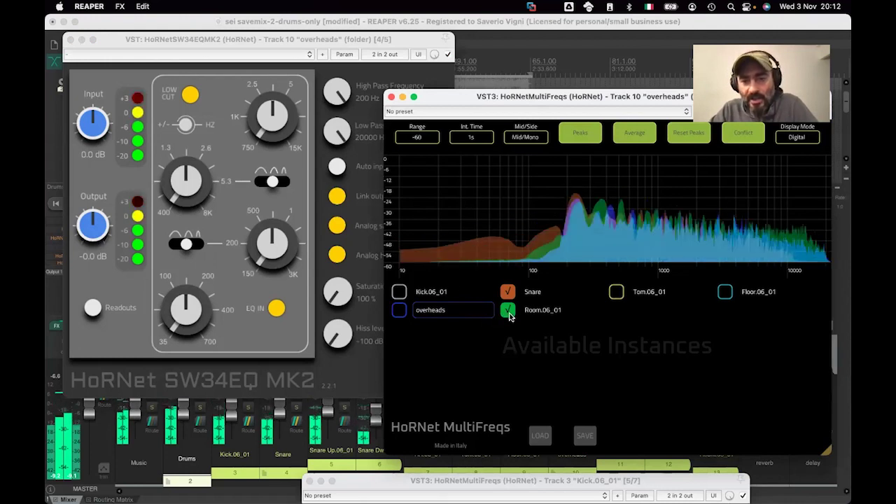
left_click(509, 313)
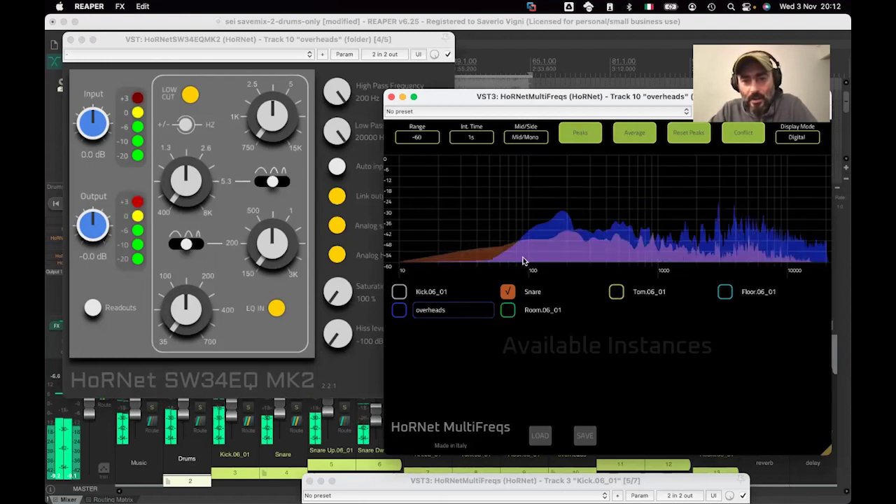
left_click(509, 310)
left_click(515, 312)
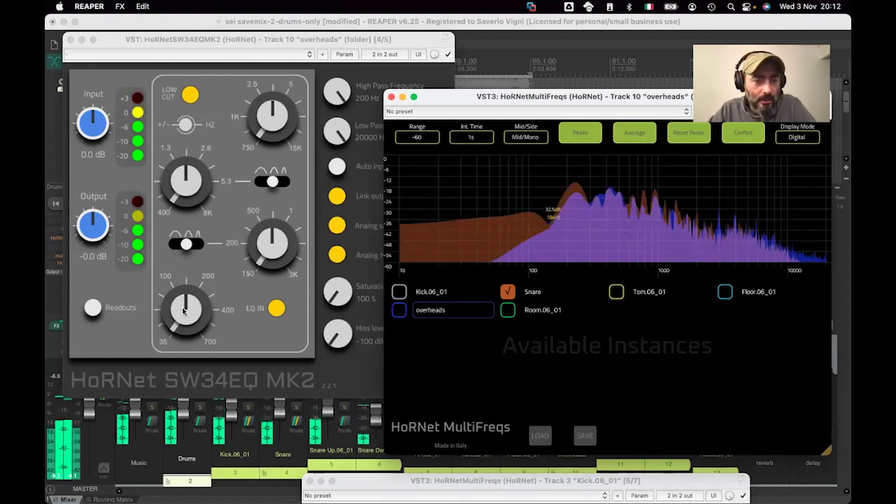
- Turn on the overheads EQ's readouts, set its lowest band to 316 Hz and -12 dB, and close the overheads plug-in windows
left_click(107, 312)
left_click_drag(172, 258, 177, 247)
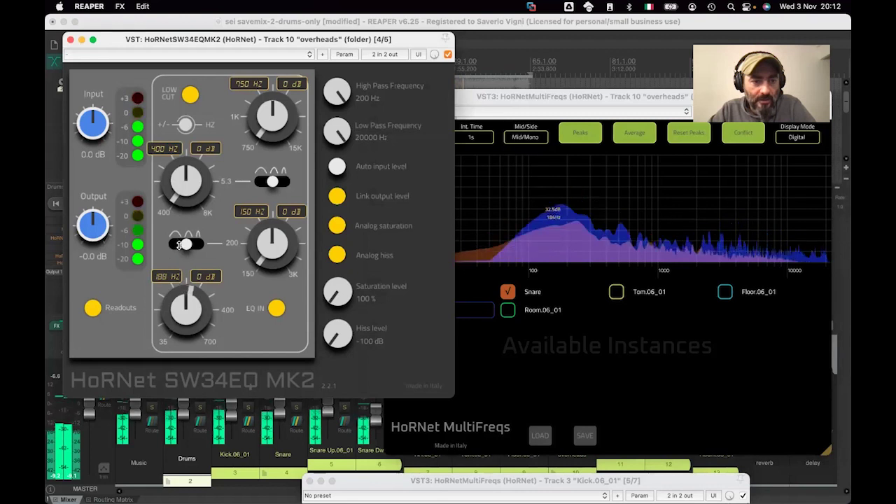
left_click_drag(178, 313, 174, 364)
left_click_drag(162, 283, 166, 273)
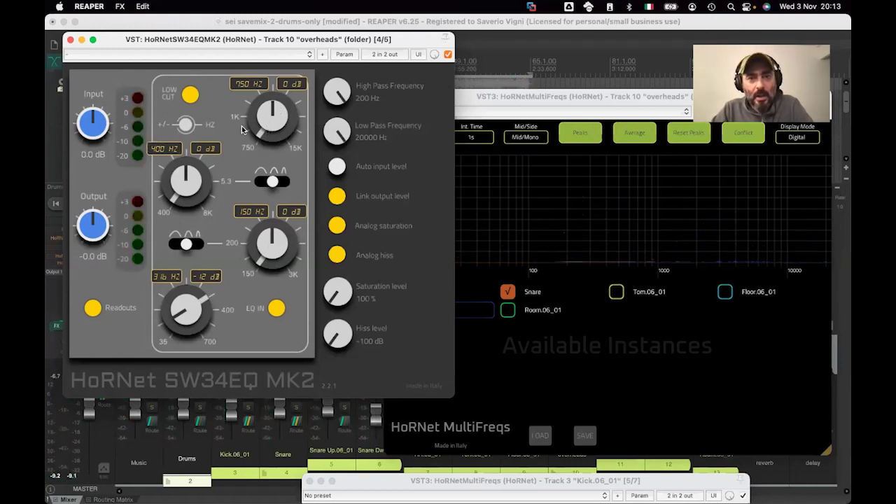
left_click(71, 40)
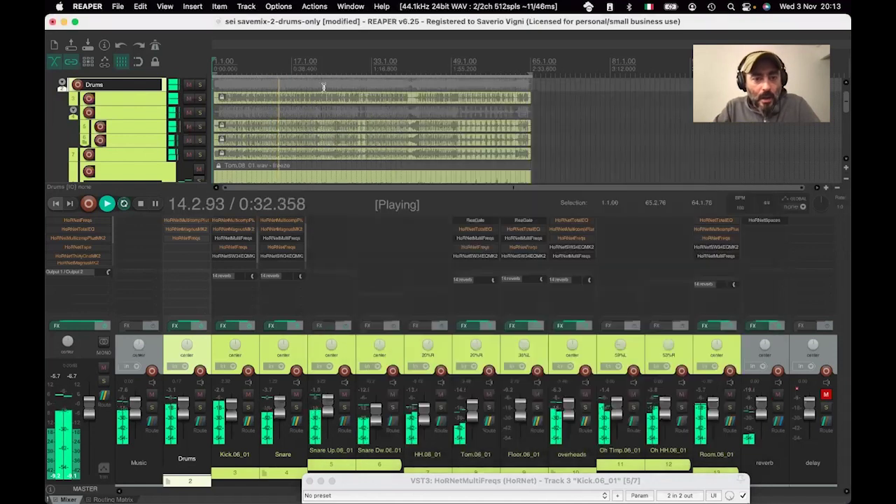
left_click(325, 88)
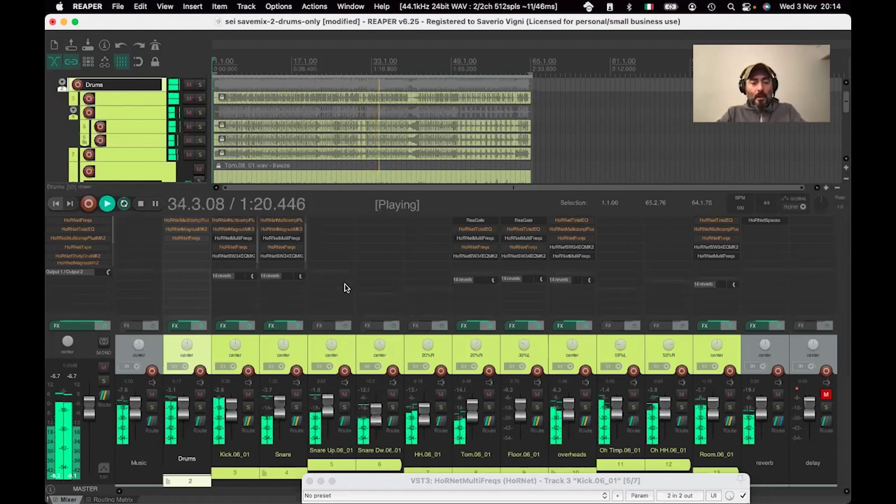
- Open HoRNetFreqs on the master track, move its window clear of the webcam area and activate the bypassed plug-in
left_click(86, 226)
left_click_drag(481, 108, 245, 113)
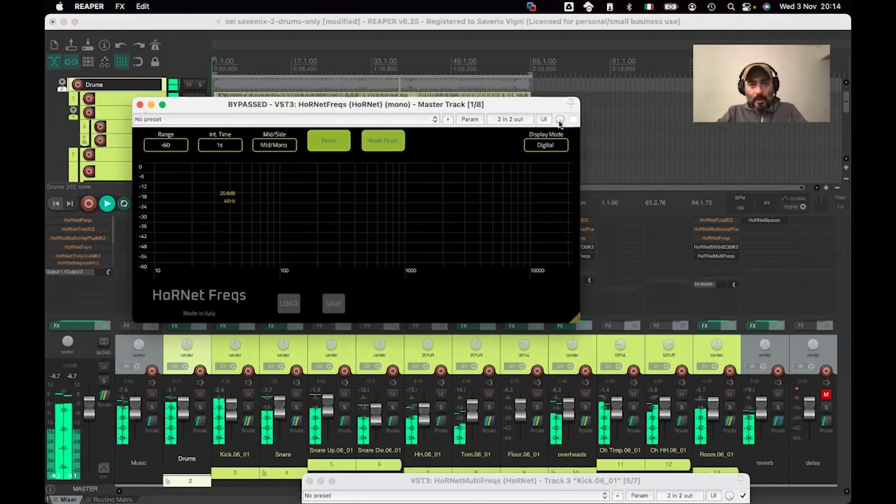
left_click(575, 120)
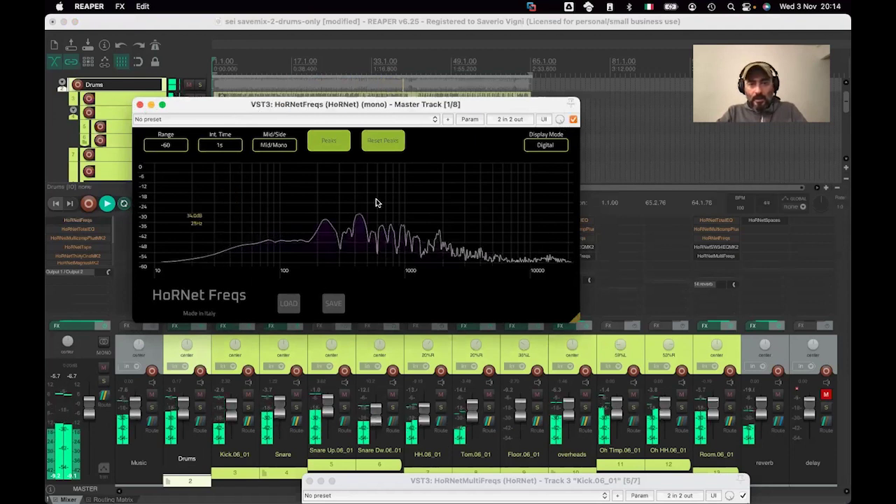
- Switch the master's HoRNetFreqs to the Analog display mode and inspect individual band peak levels
left_click(557, 146)
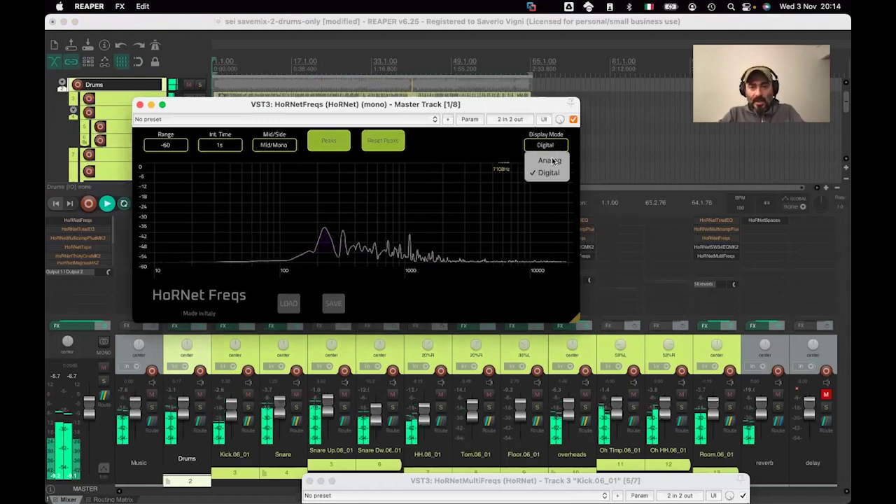
left_click(552, 160)
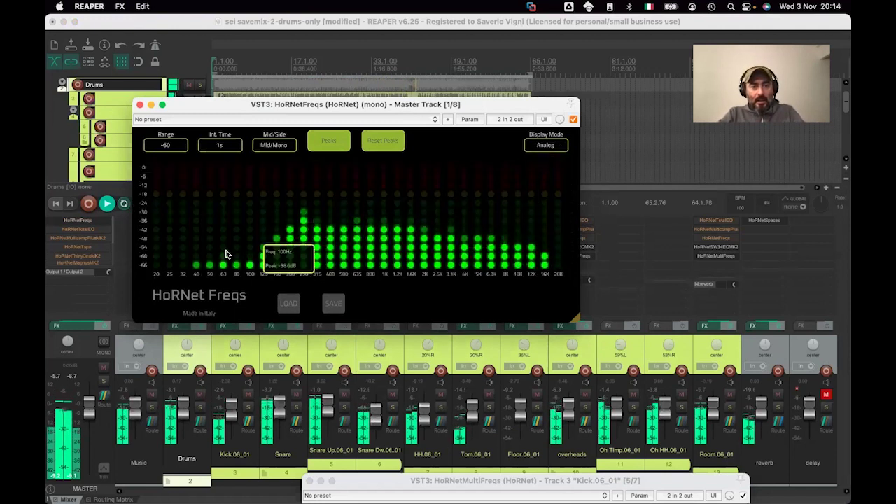
mouse_move(356, 196)
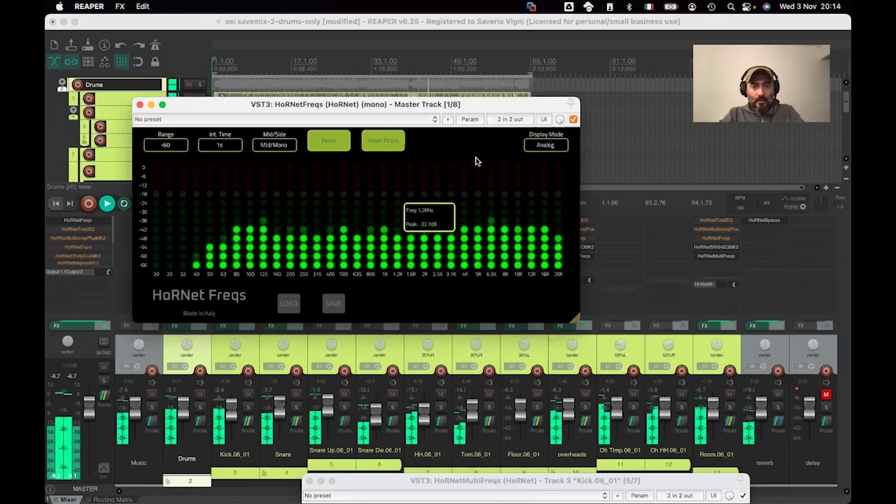
- Enable peak display in the master's HoRNetFreqs, return it to the Digital display mode and close its window
left_click(324, 143)
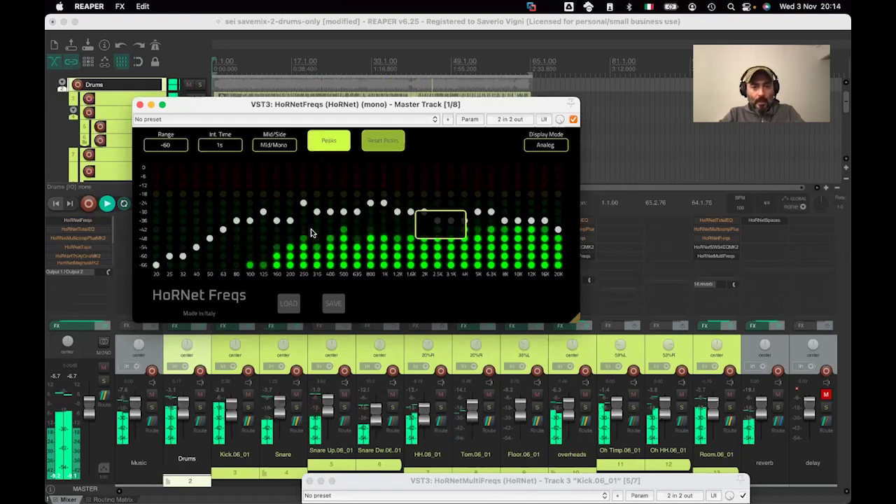
left_click(553, 152)
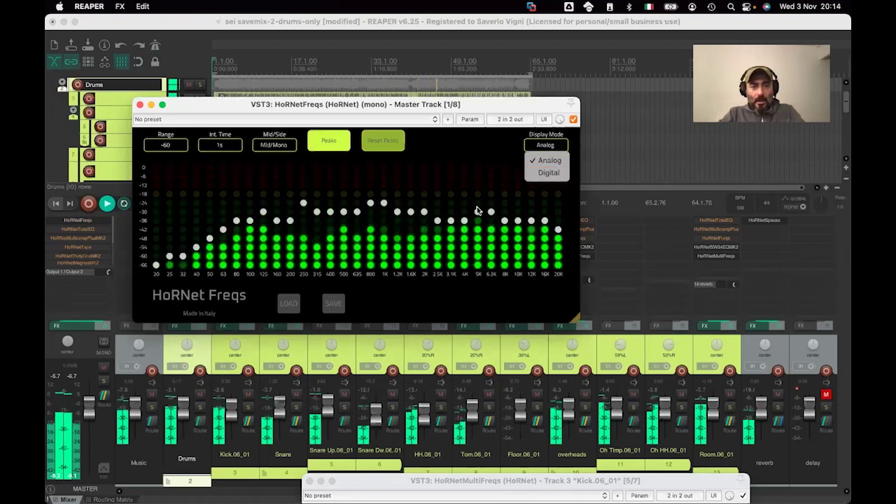
left_click(545, 175)
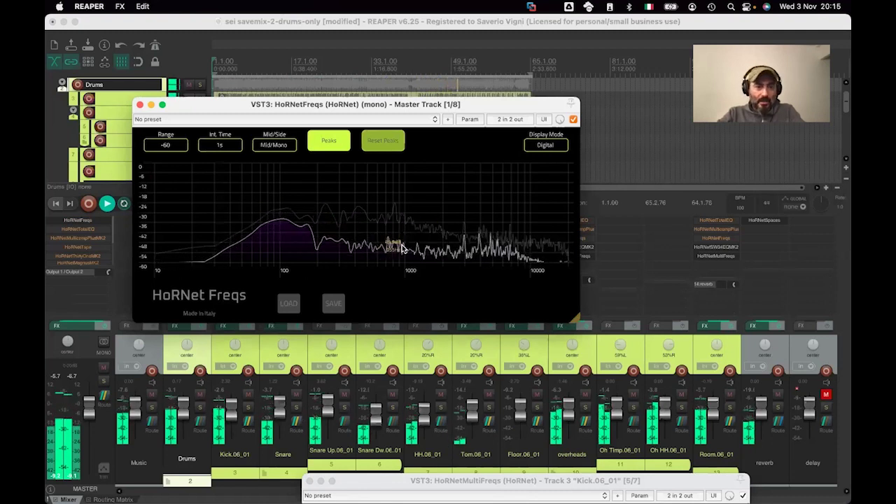
left_click(140, 105)
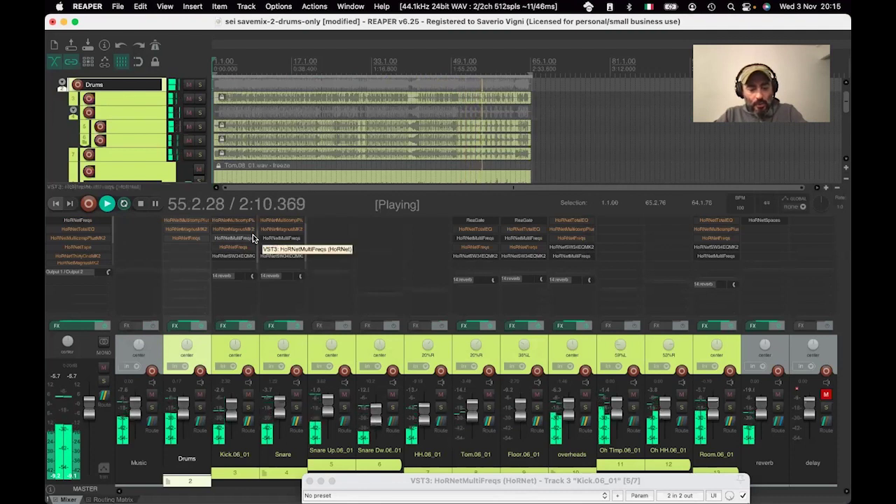
- Bypass all HoRNetSW34EQMK2 instances at once from the Project Bay's FX list and close the bay
key("alt+b")
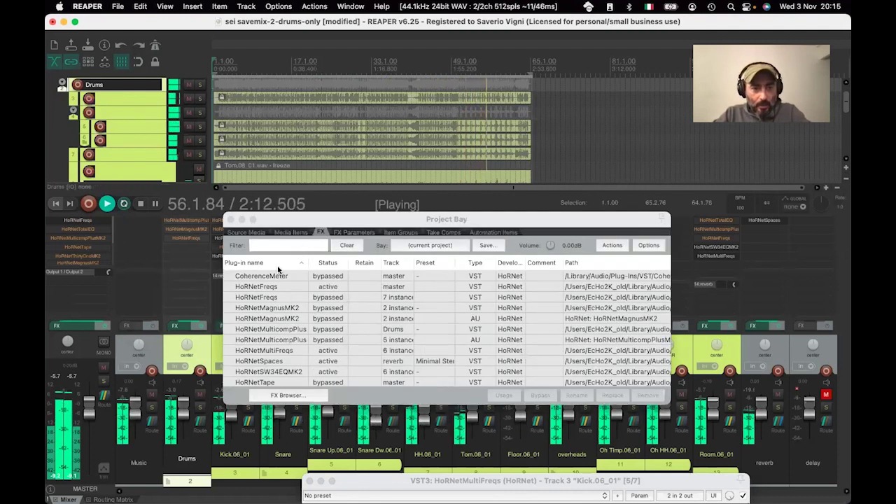
scroll(286, 294, "down", 5)
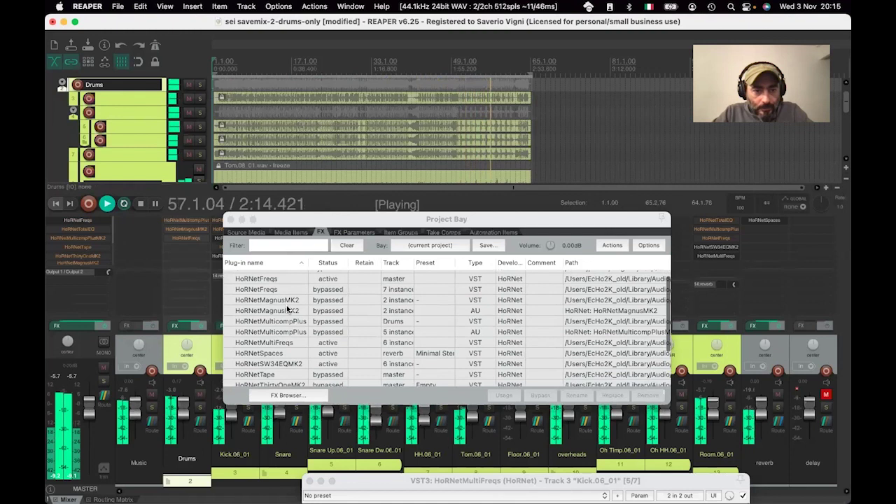
left_click(285, 323)
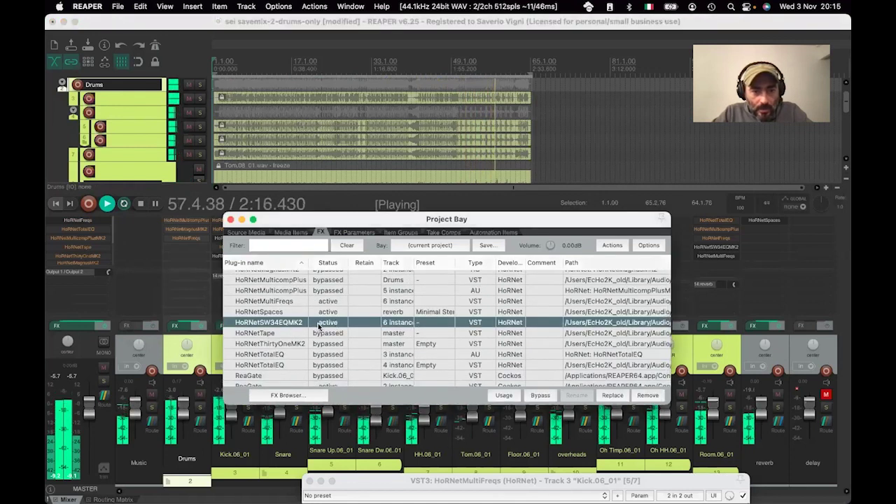
right_click(257, 326)
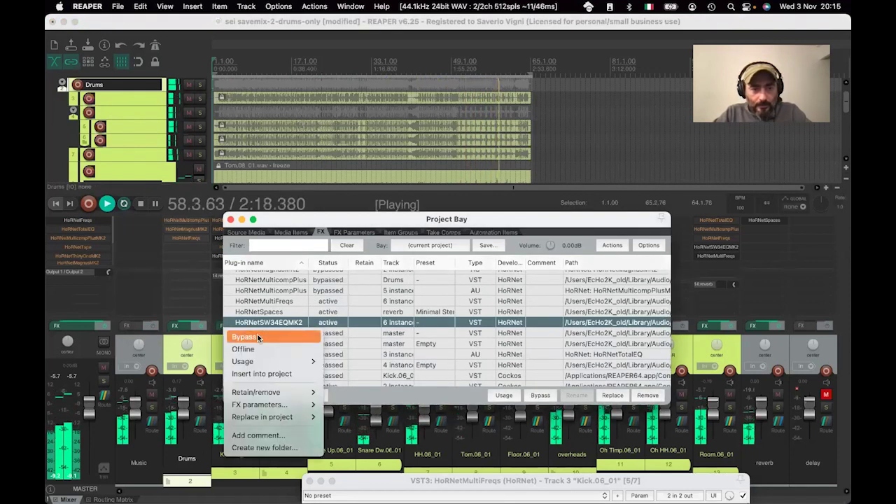
left_click(266, 337)
left_click(231, 220)
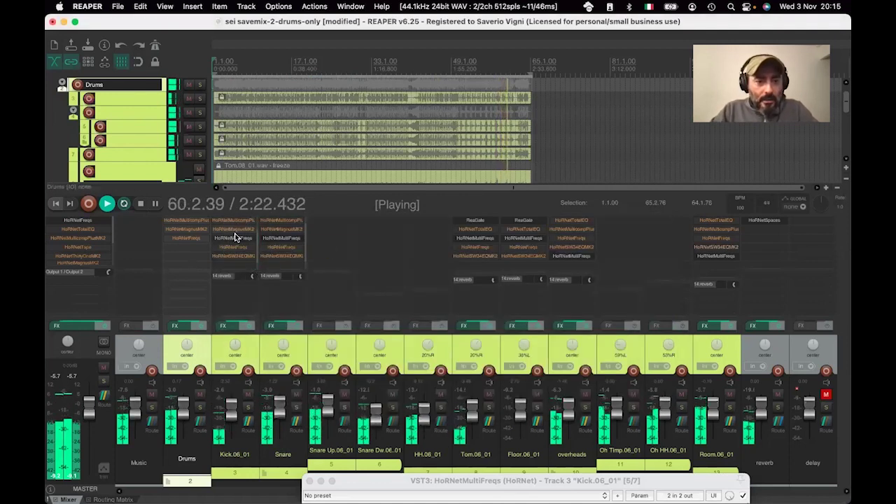
- Open HoRNetTotalEQ on the Kick.06_01 track, activate the bypassed plug-in, restart playback and move its window to uncover the kick's plug-in list
scroll(234, 241, "up", 2)
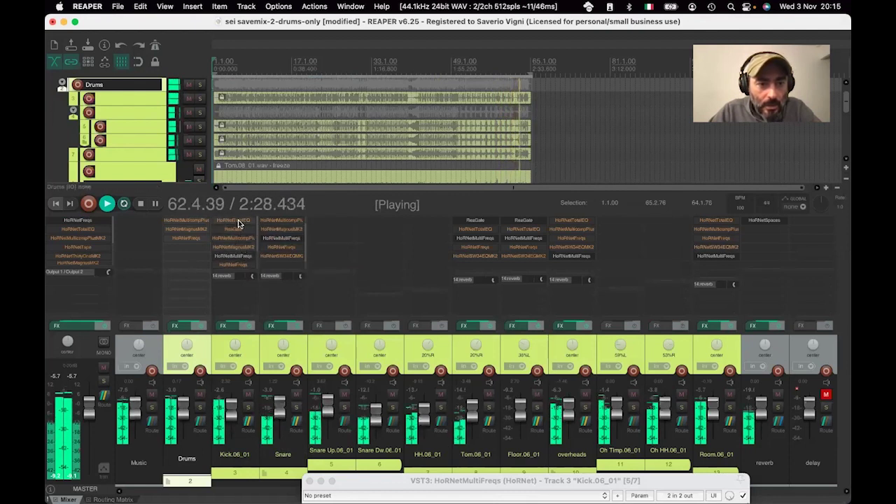
double_click(238, 221)
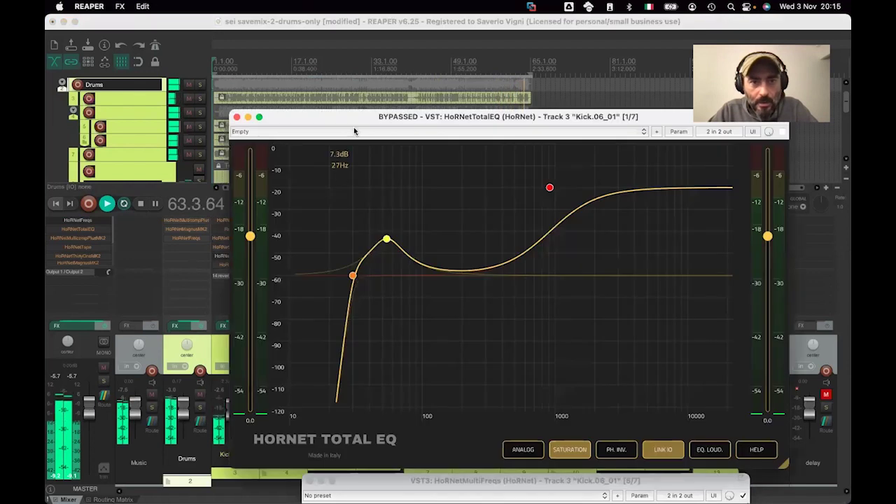
left_click_drag(322, 112, 256, 77)
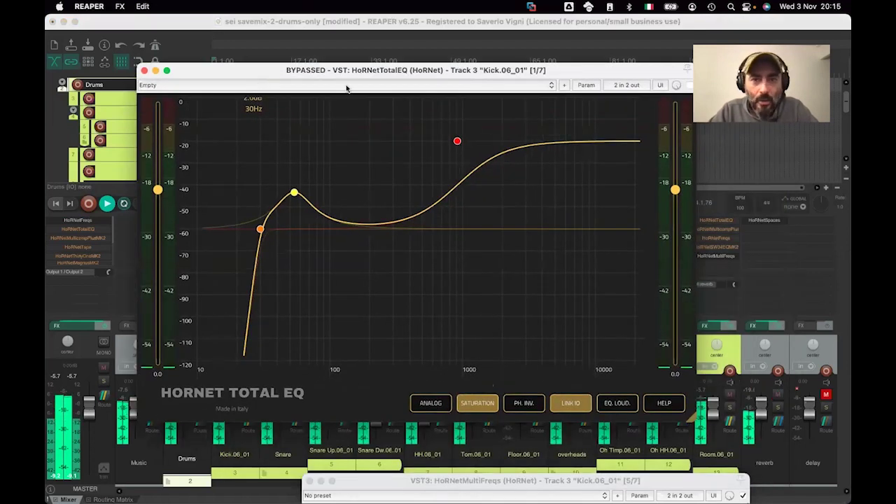
left_click_drag(314, 76, 223, 82)
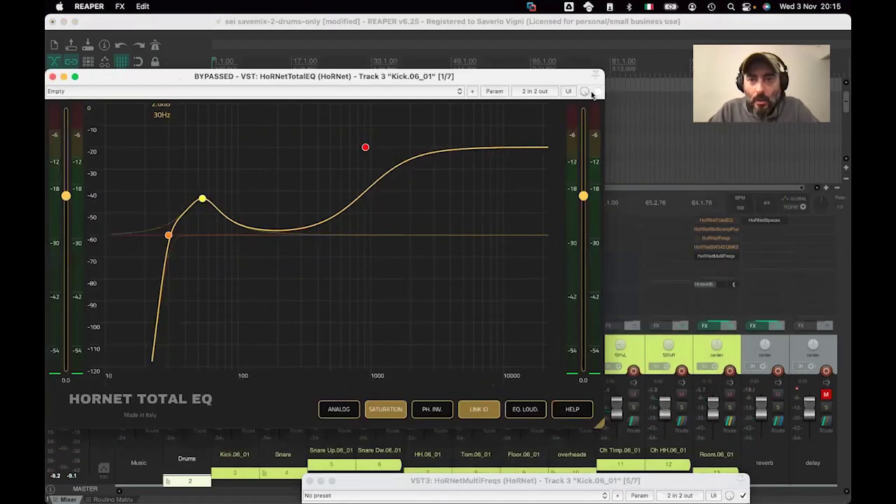
left_click(595, 92)
key("space")
left_click_drag(161, 77, 398, 114)
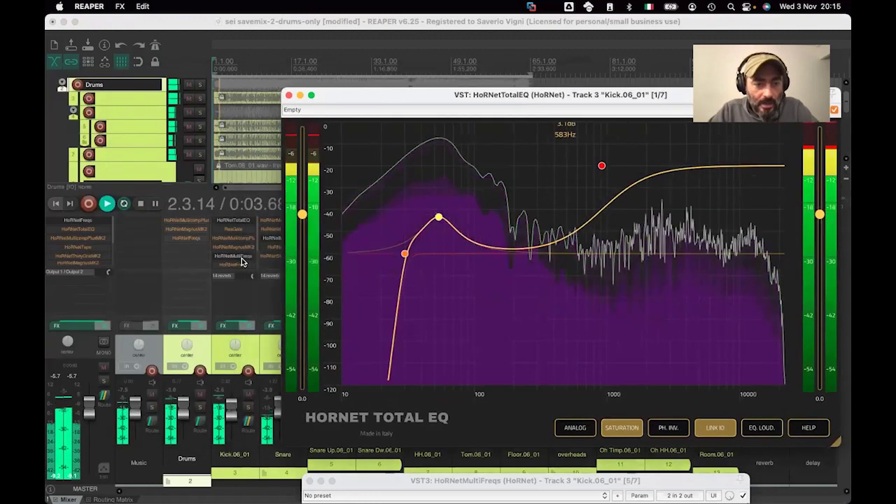
- Show only the kick's spectrum in its HoRNetMultiFreqs by removing Snare and overheads, and arrange the window beside HoRNetTotalEQ
left_click(242, 260)
left_click(243, 260)
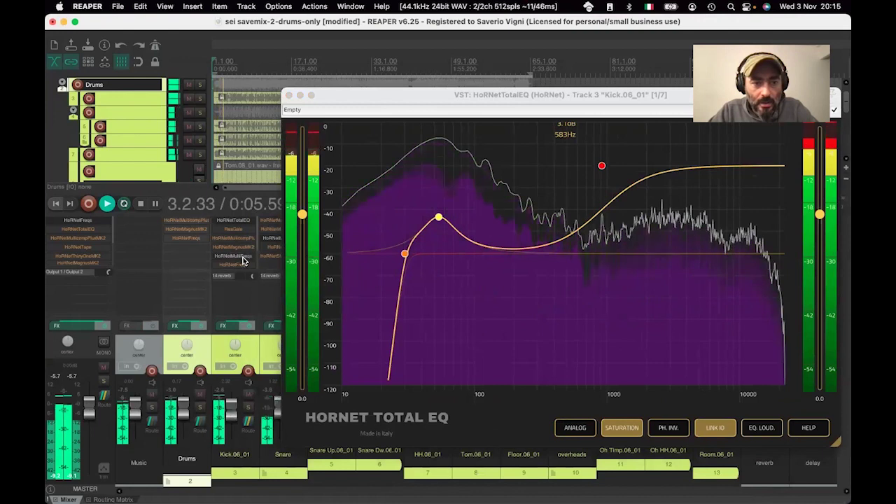
left_click_drag(392, 145, 194, 145)
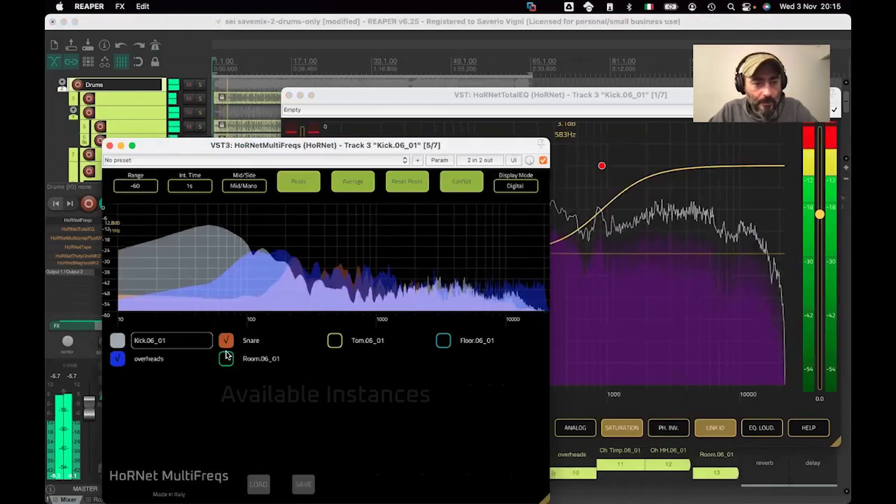
left_click(226, 341)
left_click(117, 358)
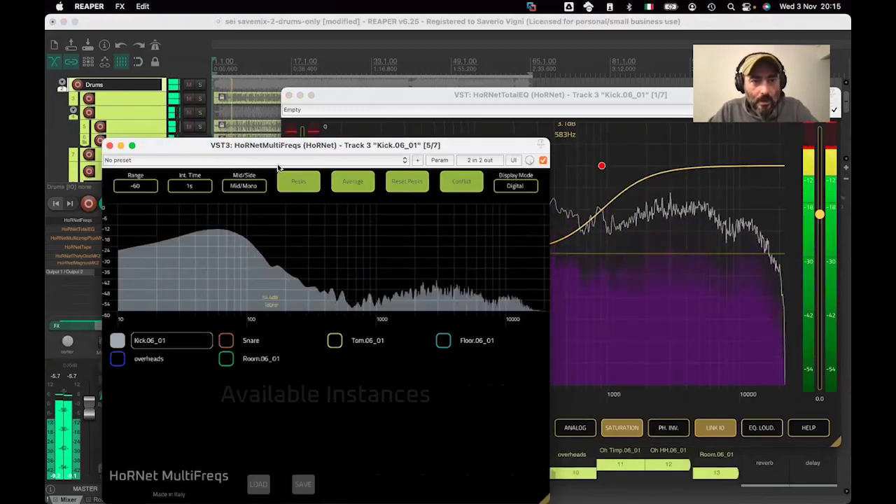
left_click_drag(286, 145, 255, 145)
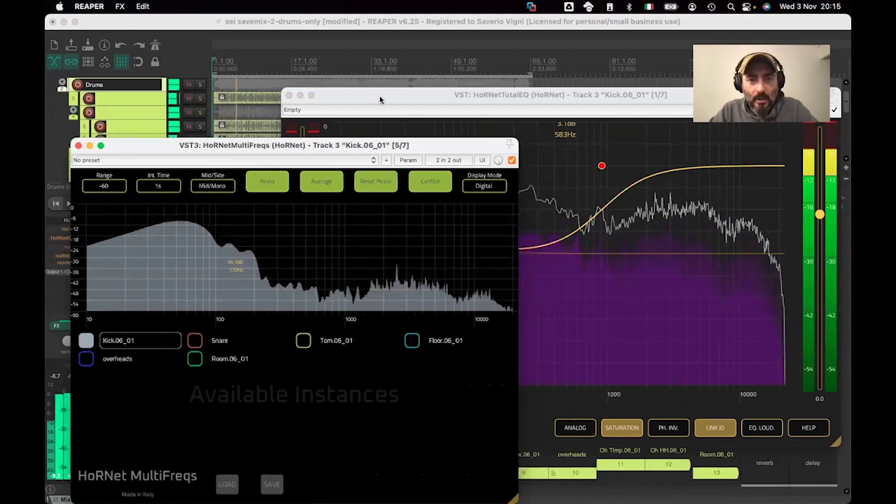
left_click(314, 97)
left_click_drag(315, 97, 247, 96)
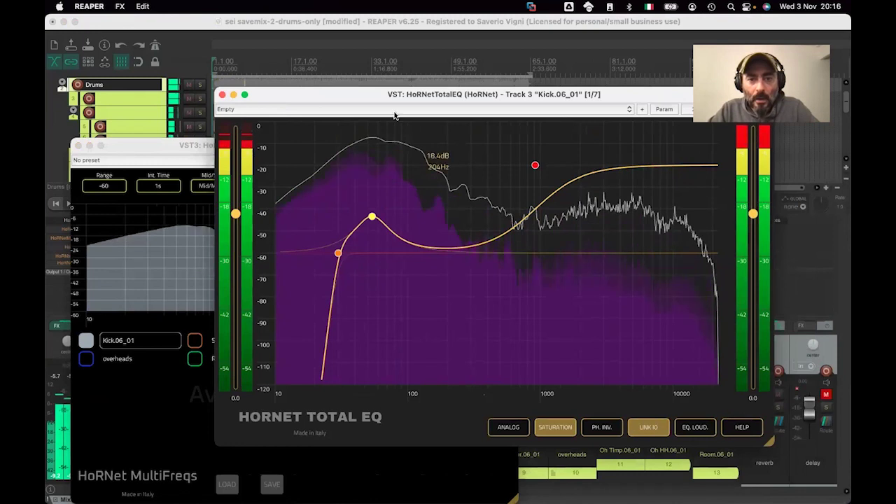
- Inspect the high-pass, bell and high-shelf bands in the kick's HoRNetTotalEQ, and close both kick plug-in windows
left_click(338, 254)
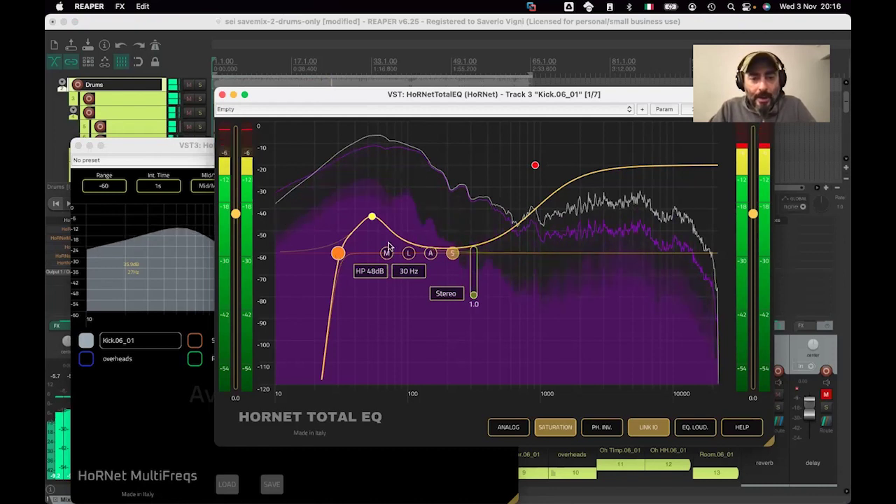
left_click(372, 217)
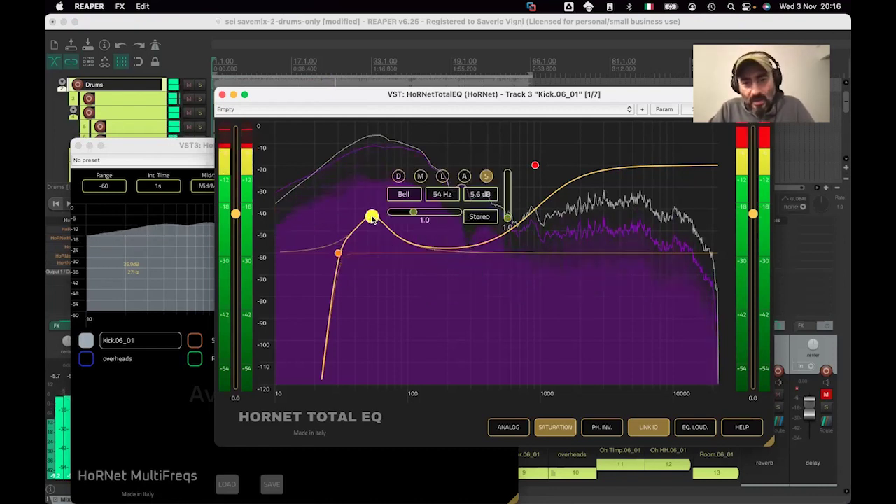
left_click(535, 165)
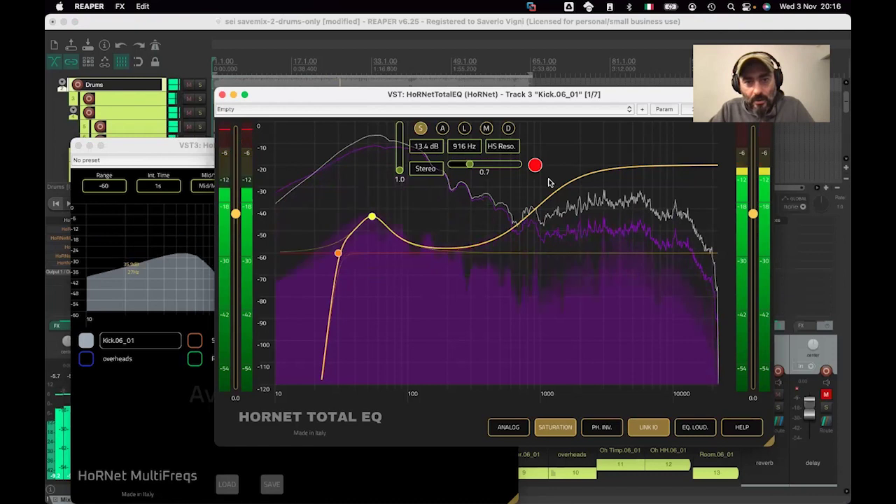
left_click(224, 95)
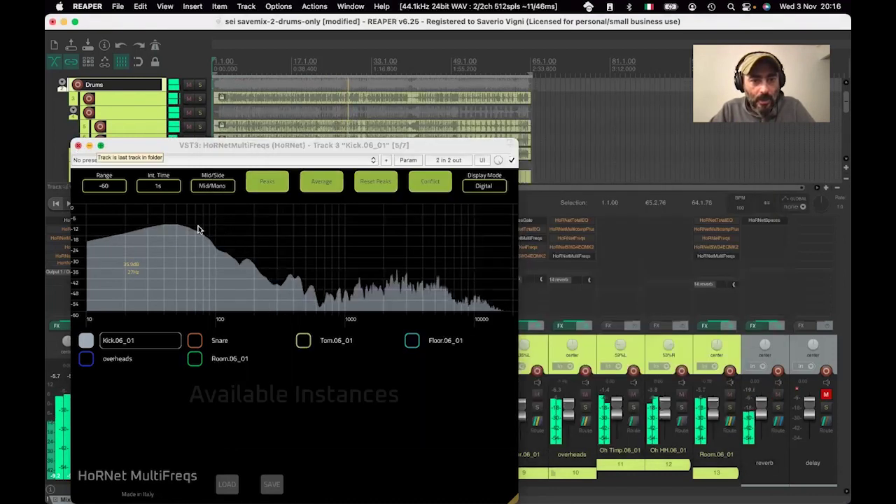
left_click(78, 146)
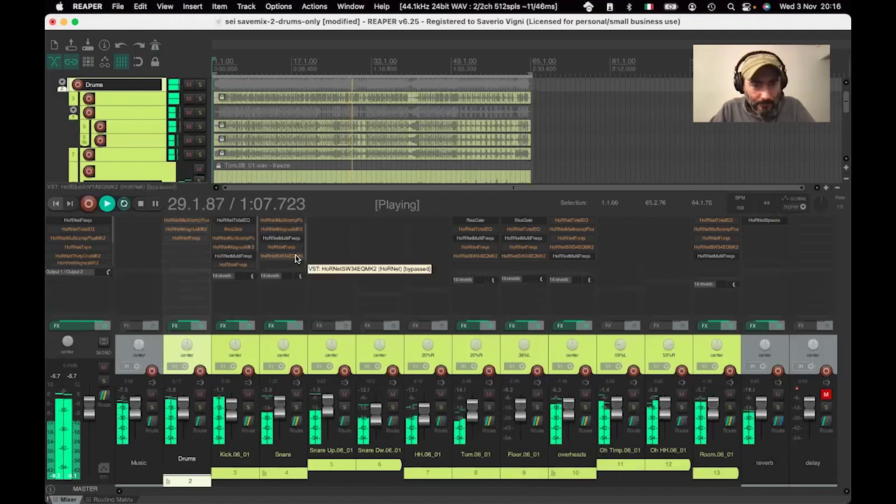
- Open HoRNetTotalEQ on the Snare track, activate the bypassed plug-in and move its window to uncover the snare's plug-in list
scroll(290, 242, "up", 1)
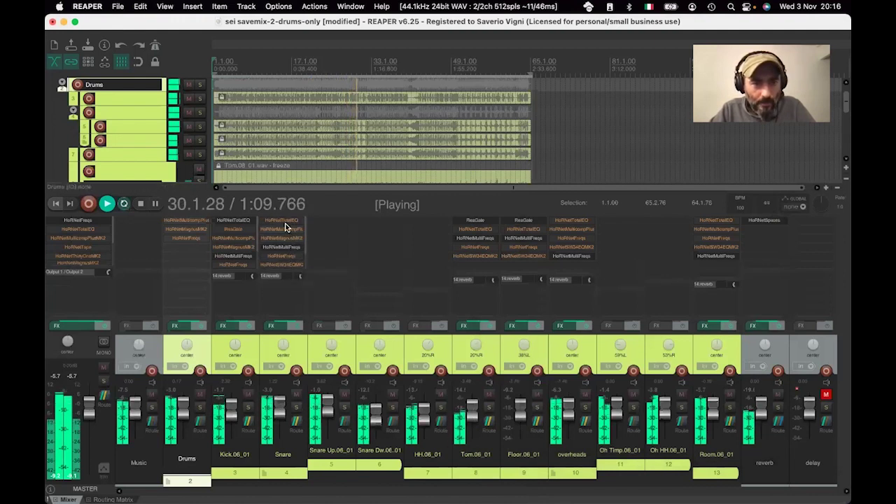
right_click(284, 221)
left_click(278, 222)
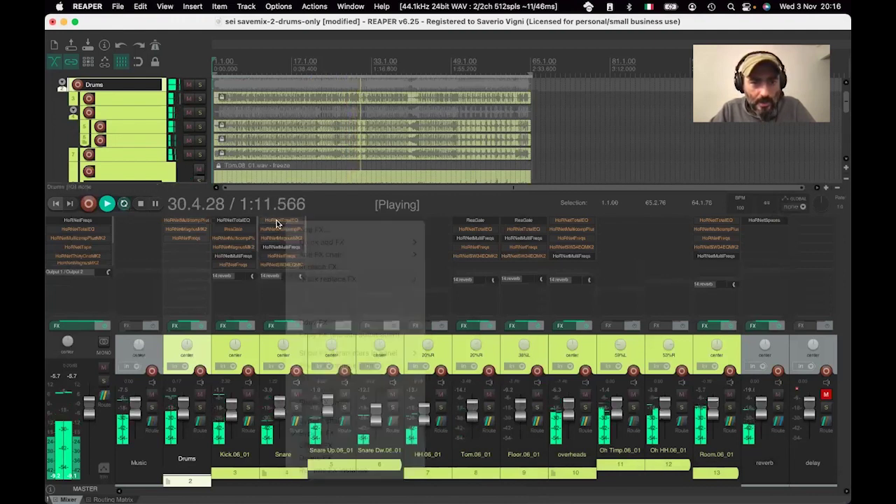
left_click(277, 222)
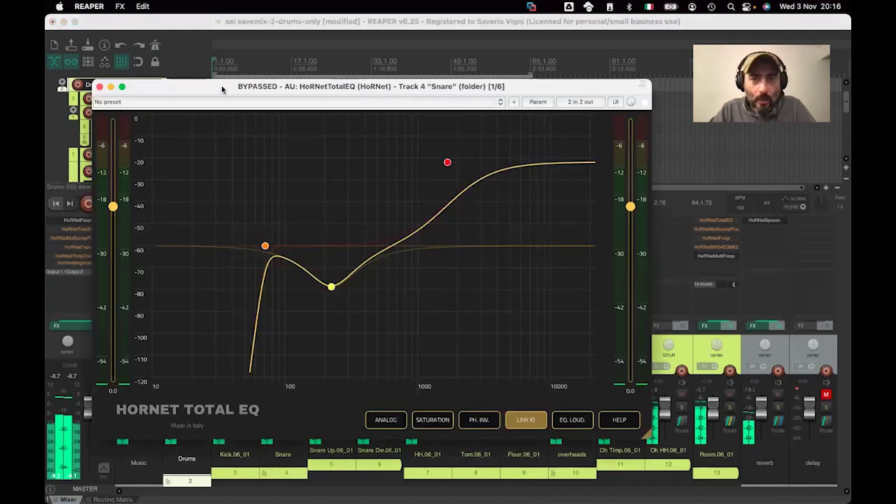
left_click(632, 102)
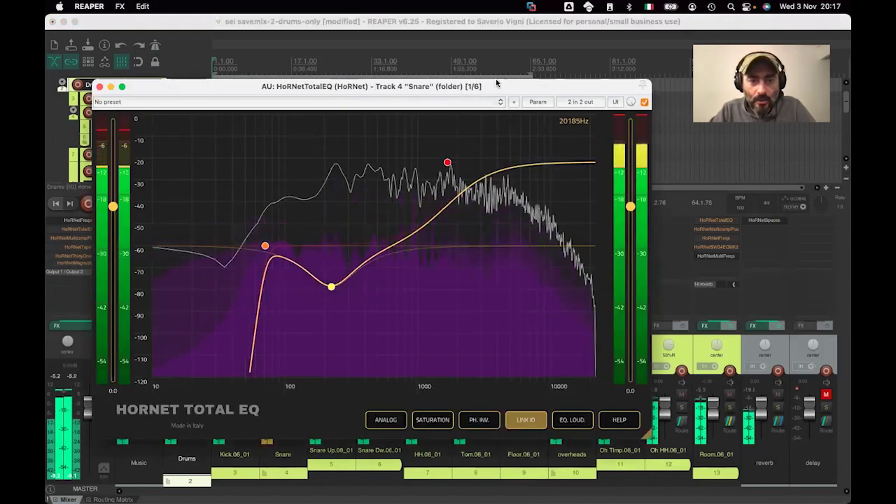
left_click_drag(496, 83, 618, 74)
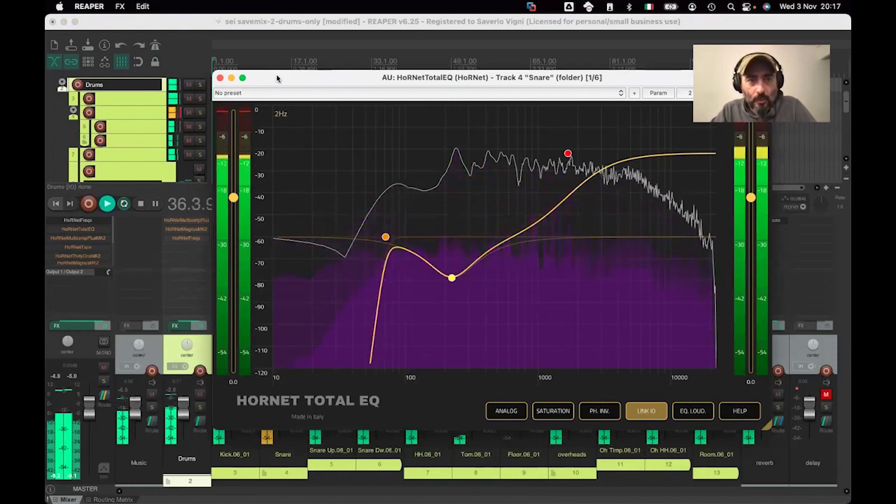
left_click_drag(285, 74, 380, 39)
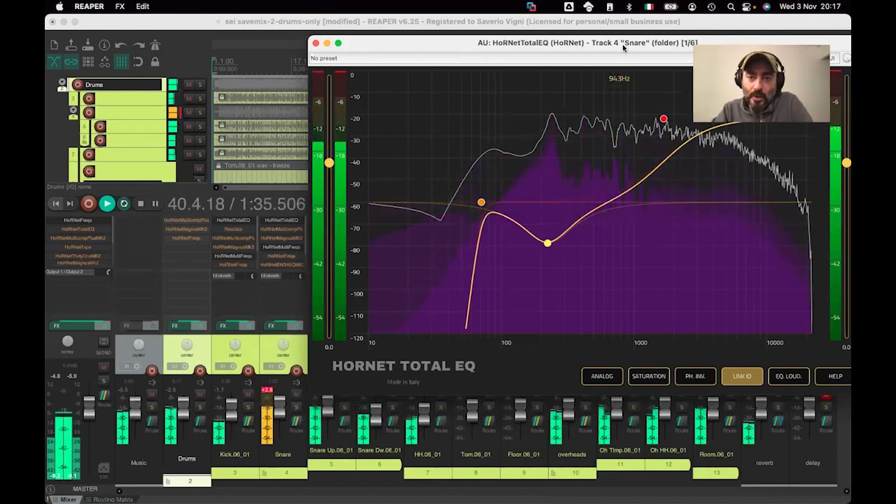
left_click_drag(624, 48, 647, 47)
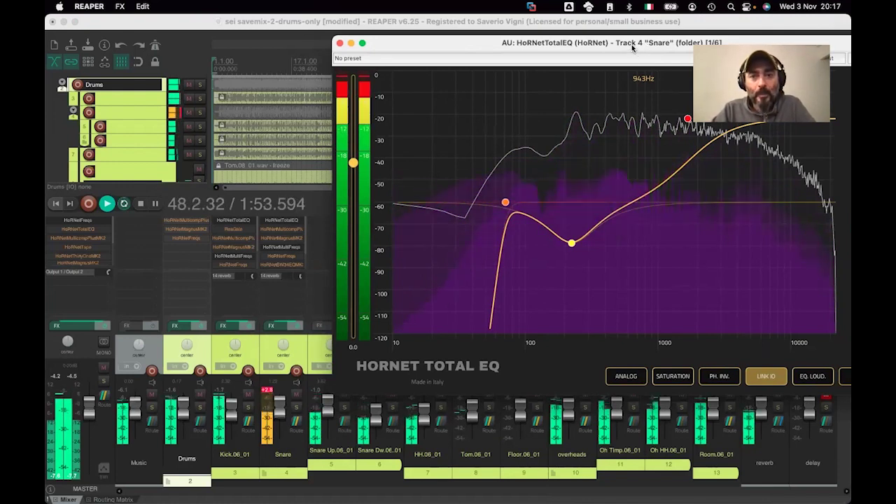
left_click_drag(632, 47, 621, 50)
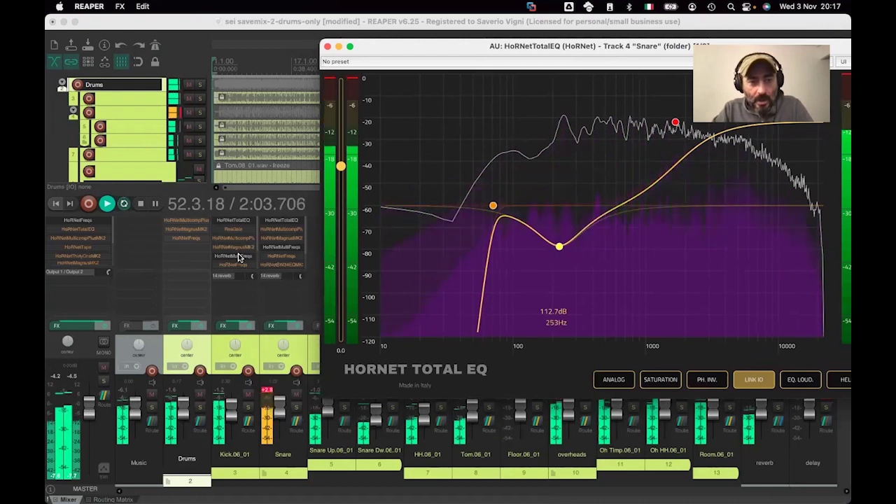
- Open HoRNetMultiFreqs on the Snare track and arrange its window beside the snare's HoRNetTotalEQ
left_click(282, 249)
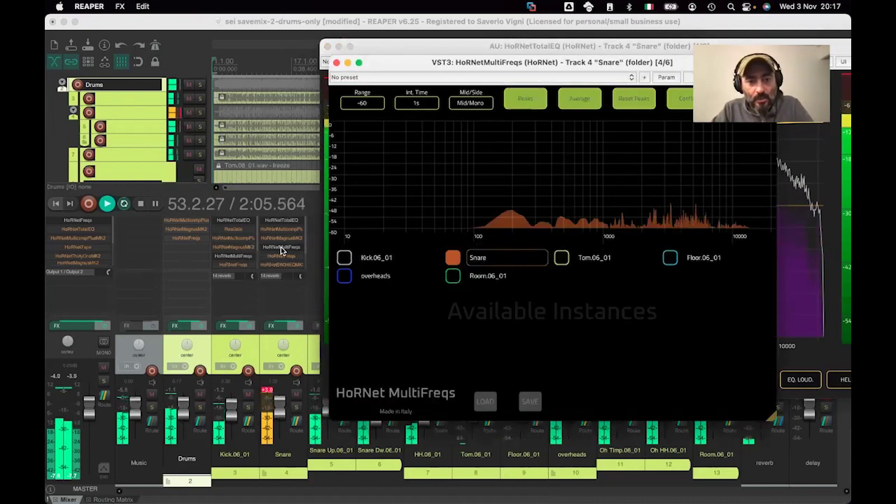
left_click_drag(490, 62, 268, 253)
left_click(796, 19)
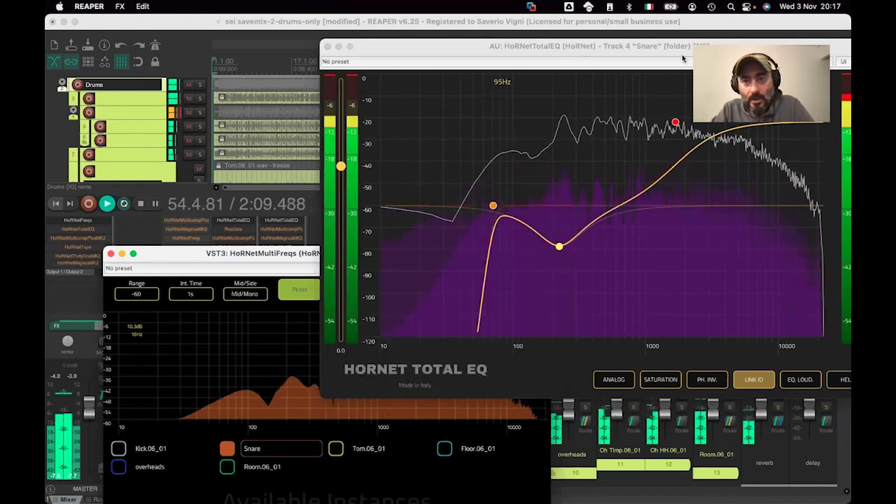
left_click_drag(683, 46, 640, 62)
left_click_drag(261, 256, 211, 176)
left_click_drag(270, 175, 269, 167)
- Overlay Kick.06_01 on the snare's spectrum, check the Conflict view and turn it off again, and close both snare plug-in windows
left_click(60, 355)
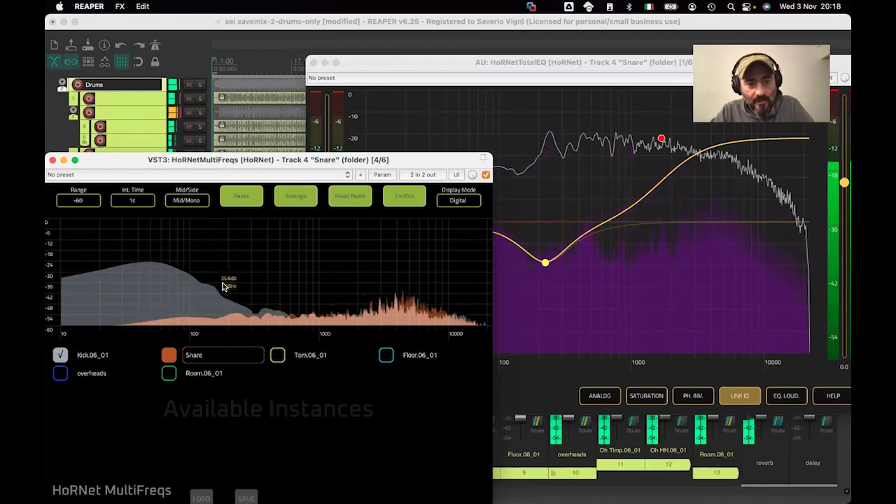
left_click(404, 198)
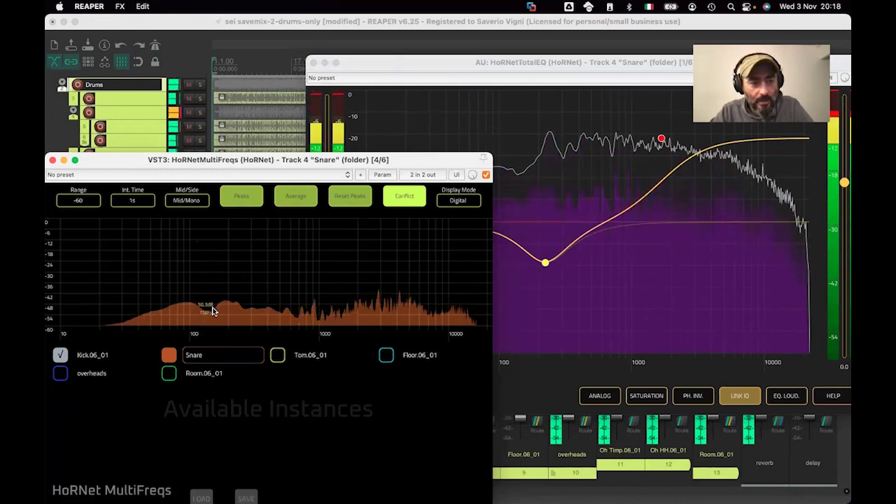
key("space")
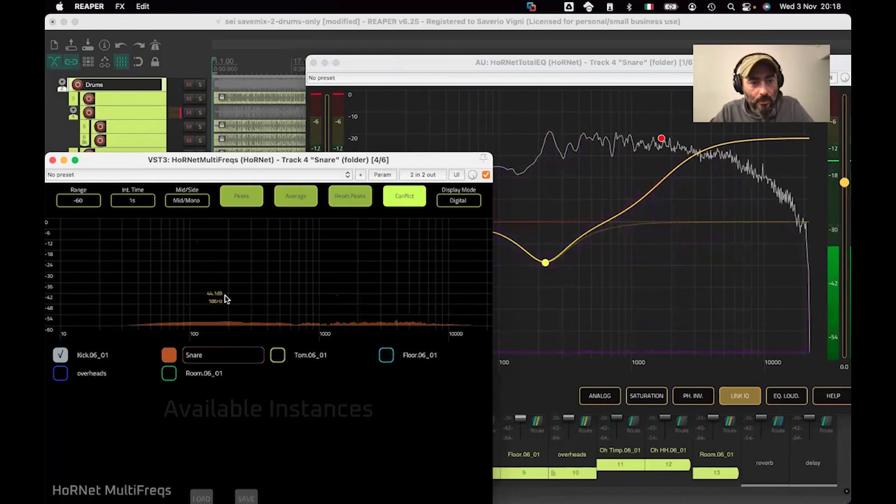
key("space")
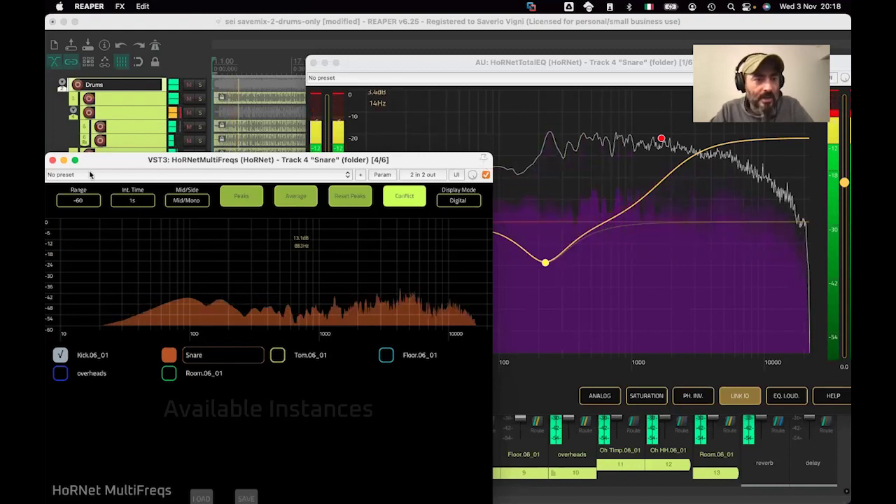
left_click(419, 195)
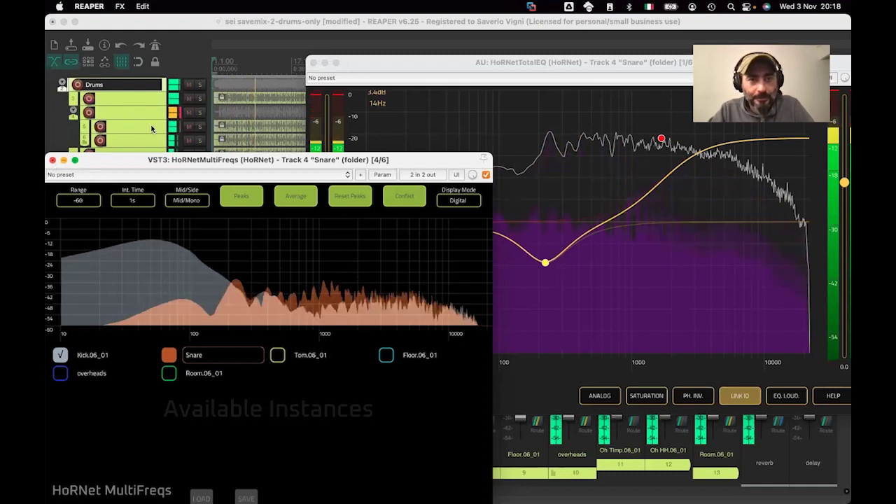
left_click(53, 159)
left_click(314, 63)
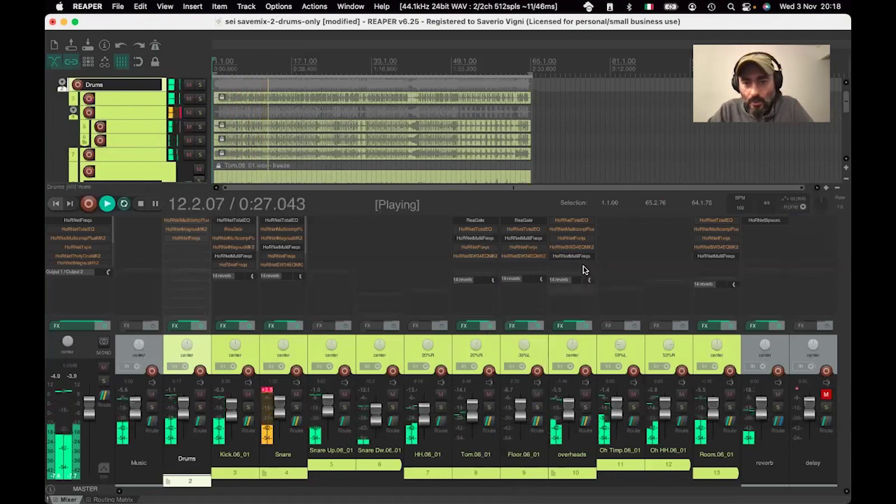
- Open HoRNetMultiFreqs and HoRNetTotalEQ on the overheads track, activate the bypassed EQ and arrange both windows to be visible together
left_click(580, 256)
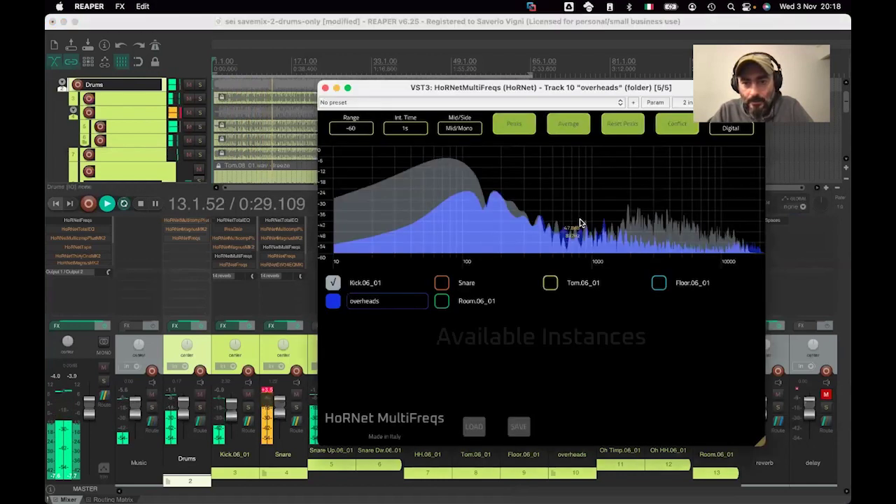
left_click_drag(560, 88, 320, 266)
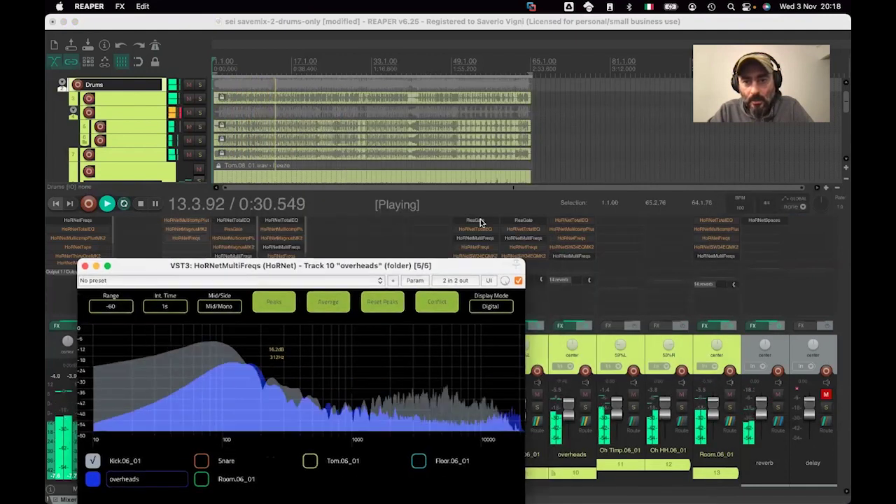
left_click(567, 221)
left_click(613, 107)
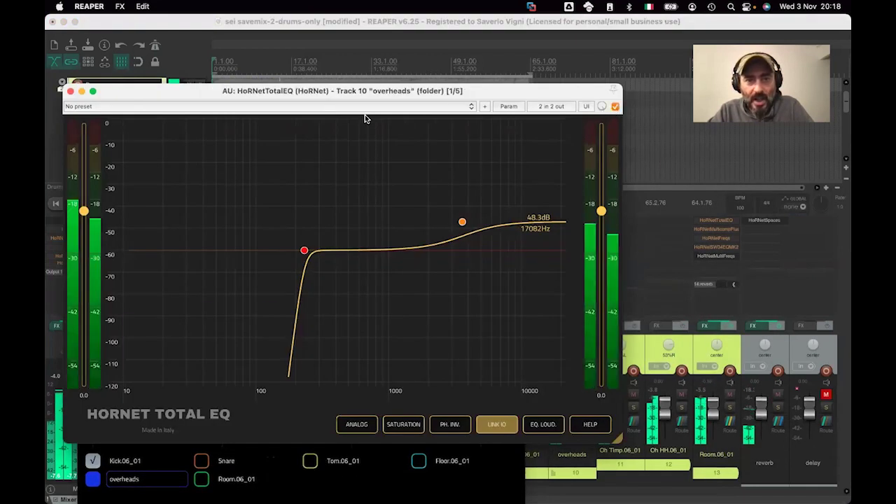
left_click_drag(364, 91, 498, 62)
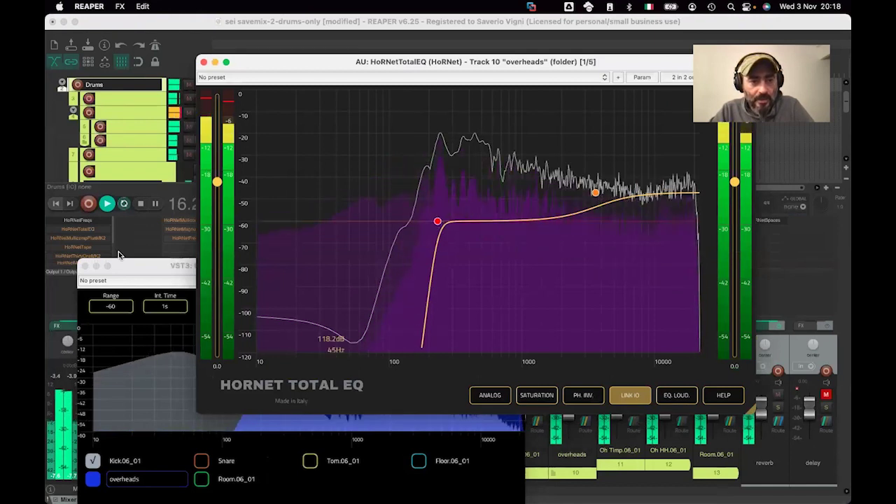
- Bring the overheads' HoRNetMultiFreqs window in front of HoRNetTotalEQ and move it up to reveal its spectrum and instance list
left_click_drag(135, 266, 117, 241)
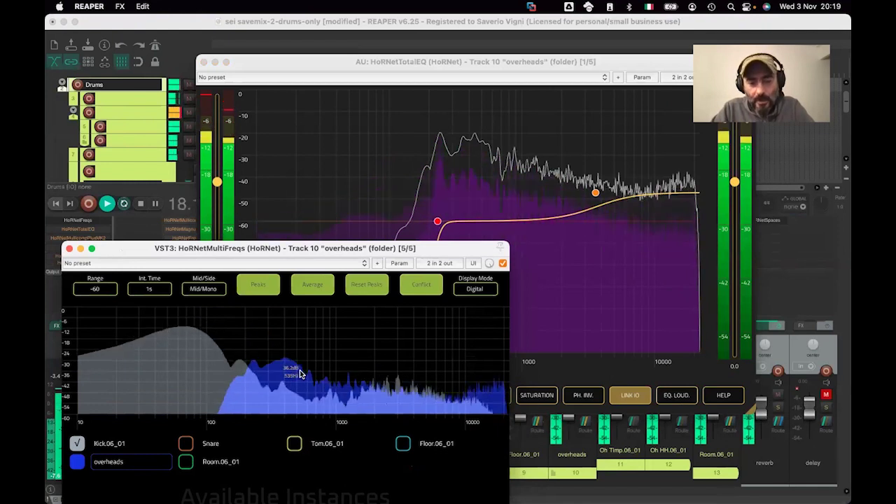
left_click_drag(332, 249, 336, 244)
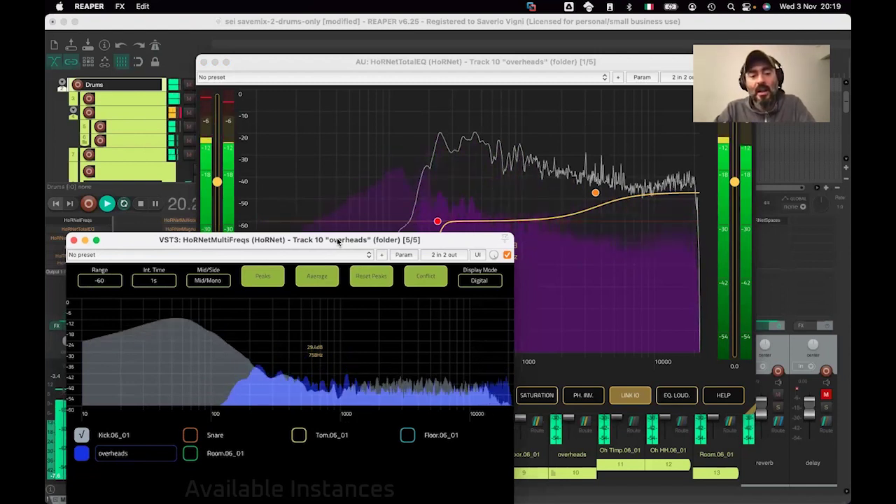
left_click_drag(336, 244, 339, 236)
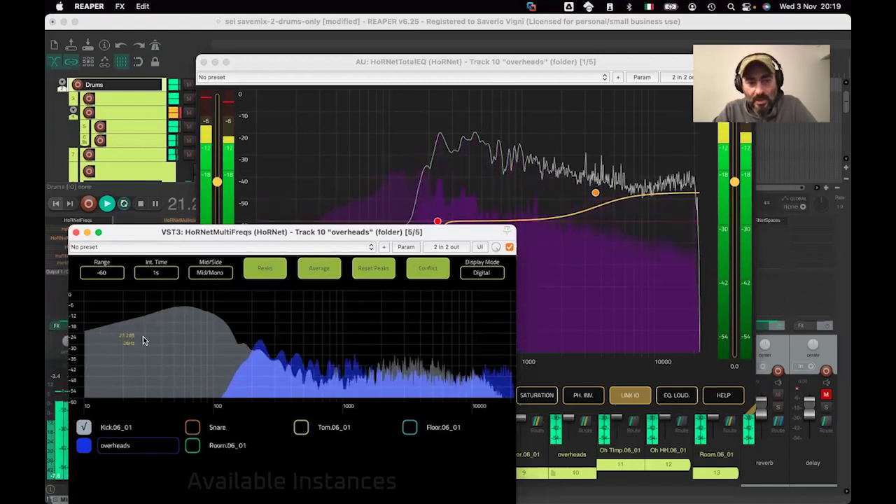
left_click_drag(185, 238, 184, 229)
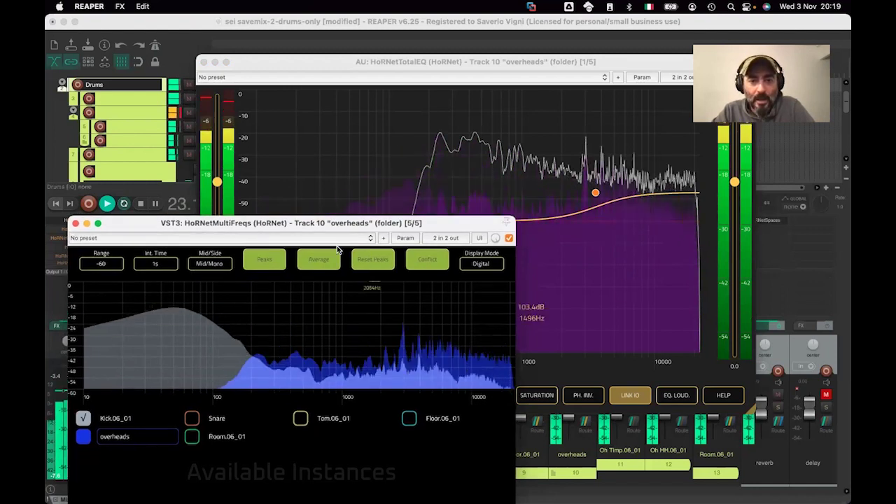
- Check the overheads' HoRNetTotalEQ curve, then overlay Snare alongside Kick.06_01 in HoRNetMultiFreqs and raise that window further
left_click(314, 67)
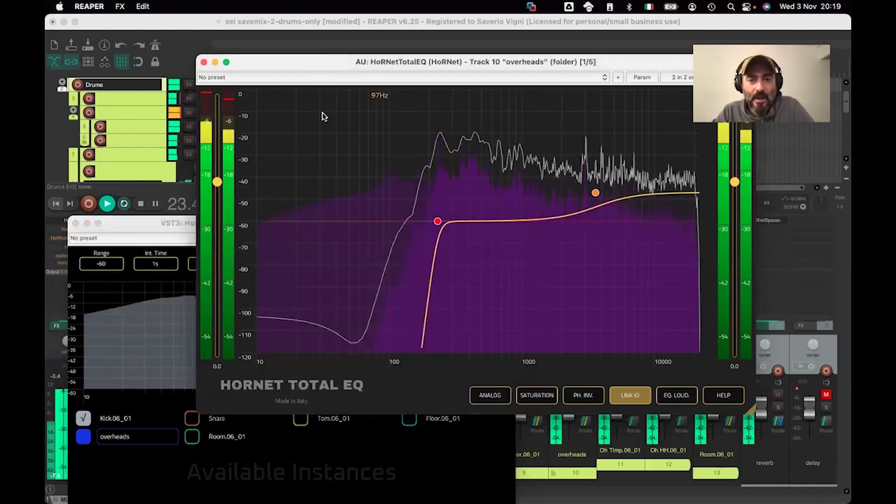
left_click(156, 220)
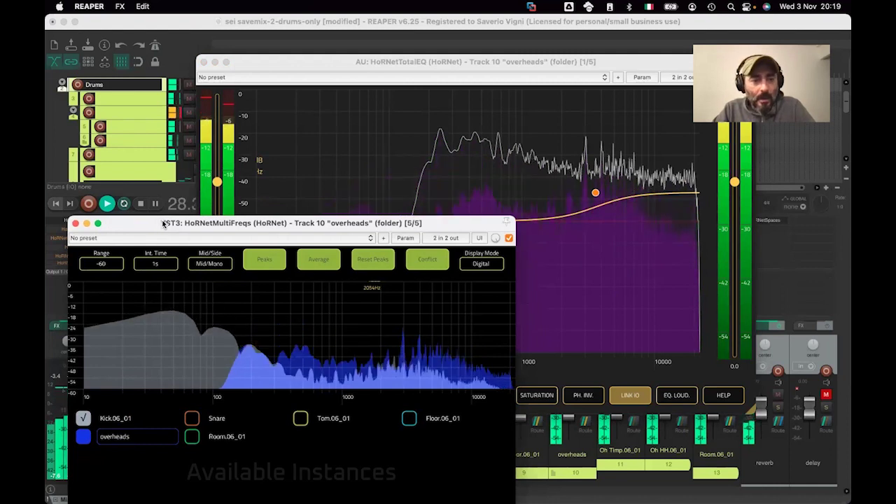
left_click_drag(171, 225, 172, 203)
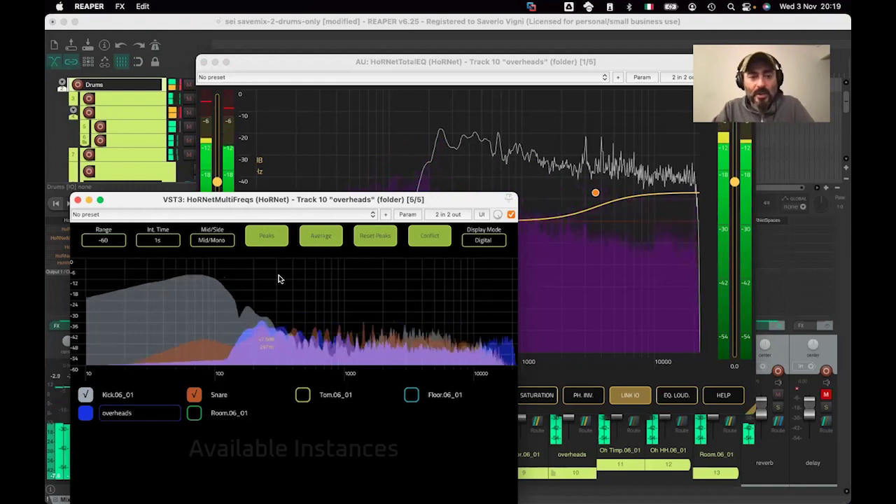
left_click_drag(238, 196, 238, 182)
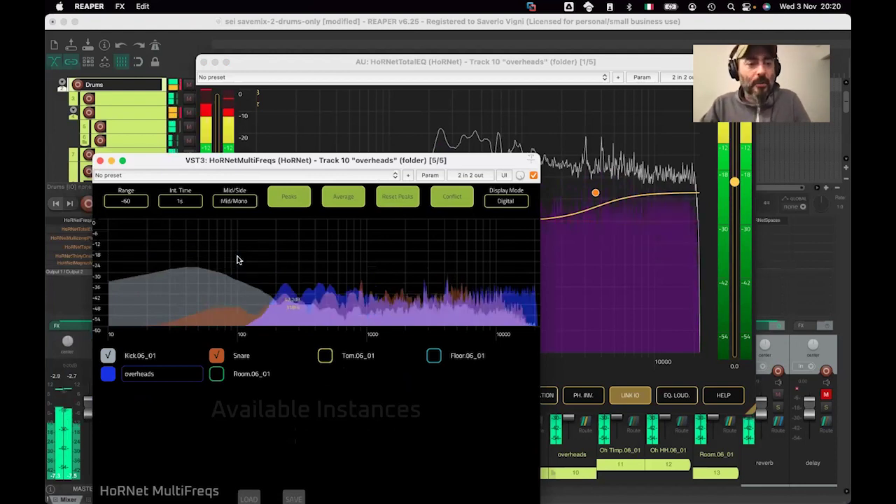
- Raise the high-pass filter in the overheads' HoRNet Total EQ to about 307 Hz
left_click(322, 64)
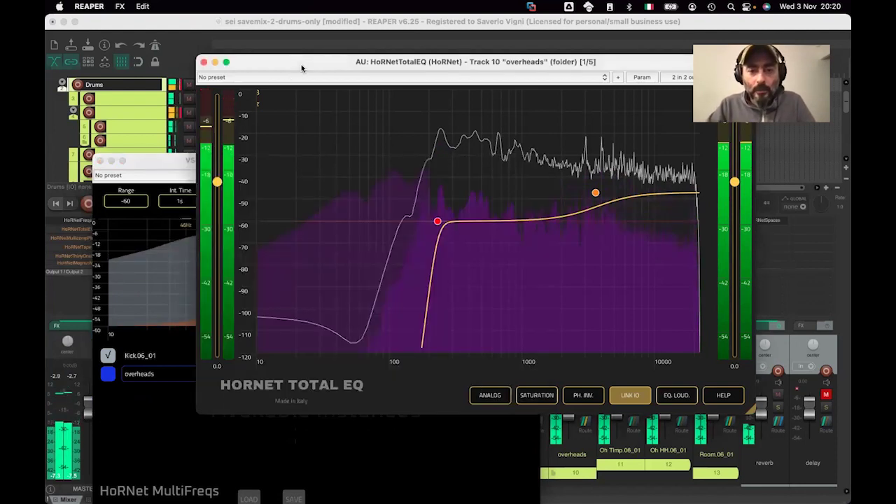
left_click(330, 232)
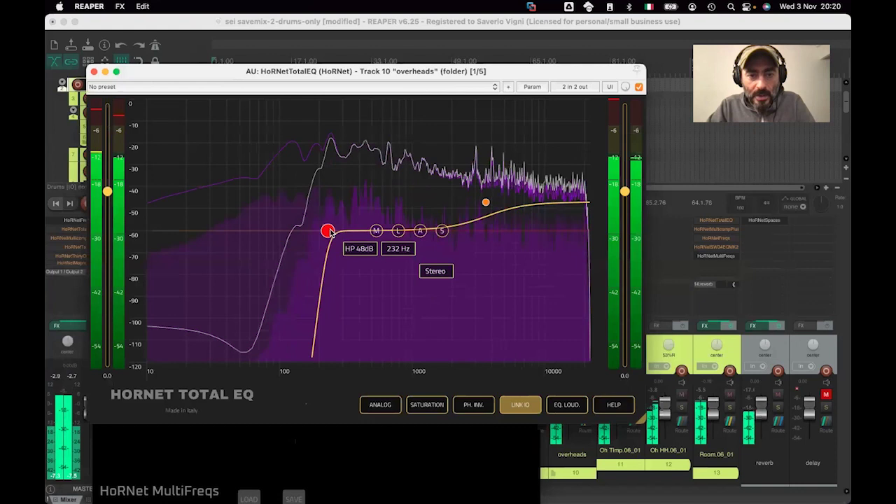
left_click_drag(334, 233, 345, 234)
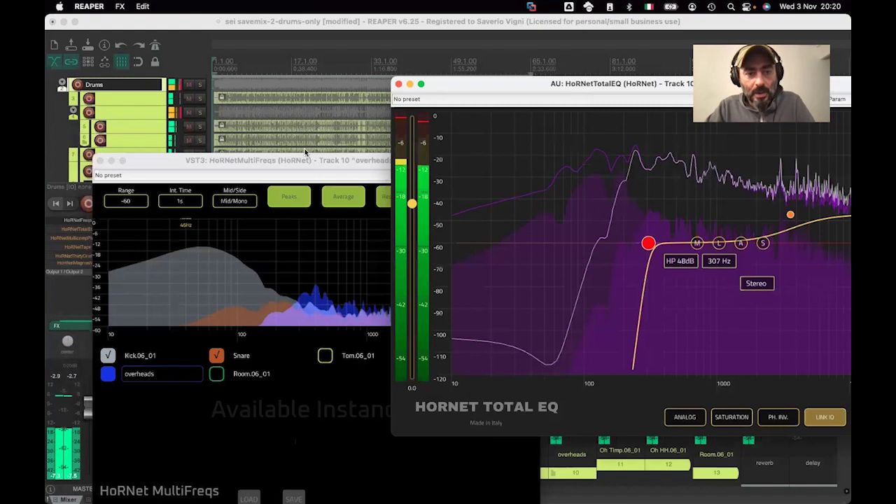
- Add the Room.06_01 track to the MultiFreqs spectrum comparison, and stop playback and close the overheads' EQ
left_click(306, 152)
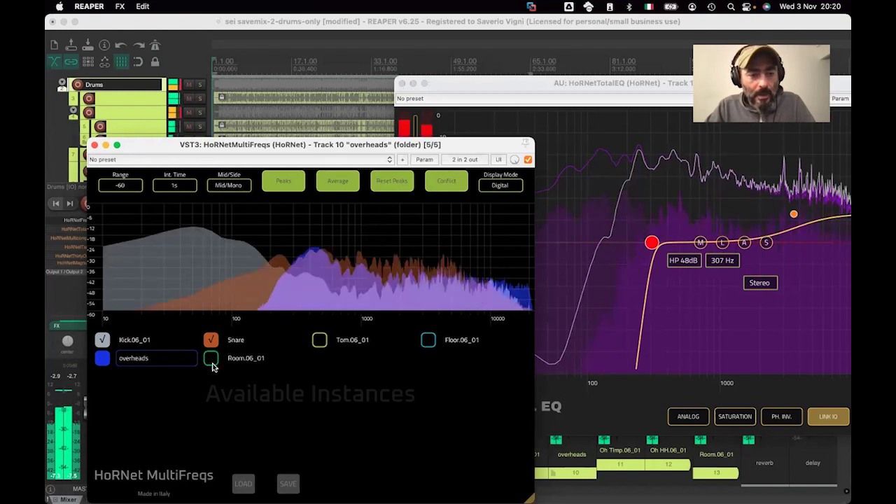
left_click(240, 357)
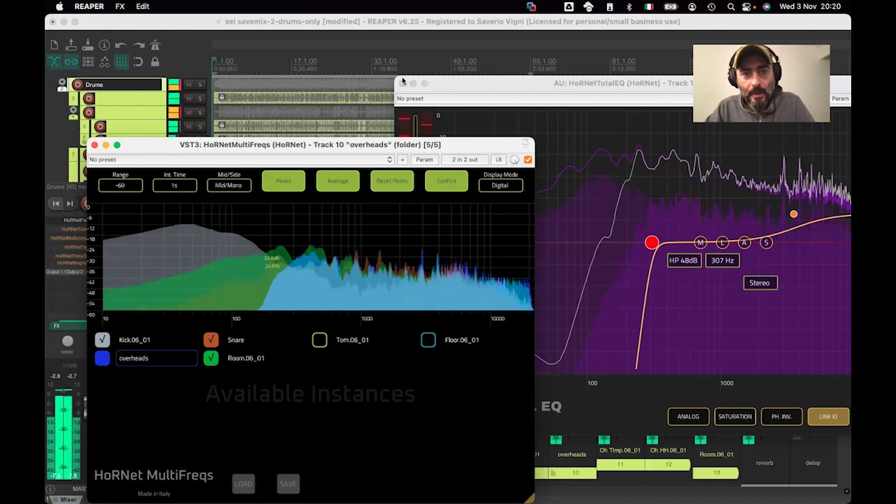
key("space")
key("super+w")
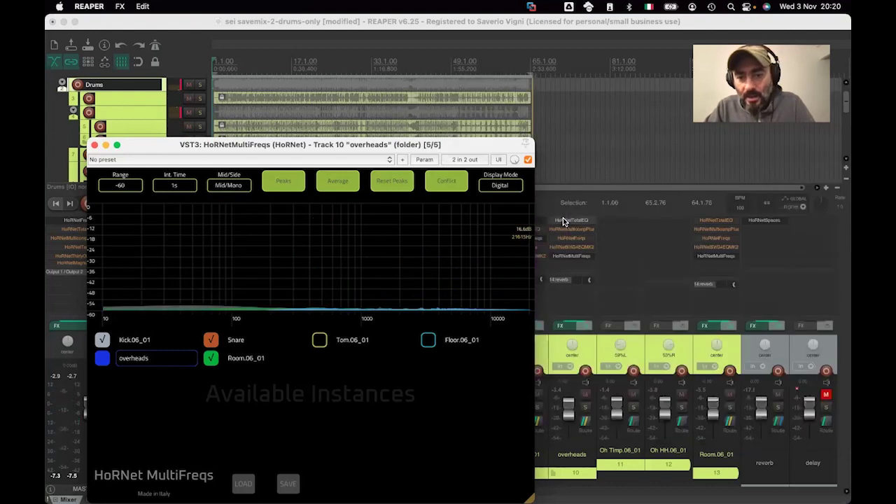
- Resume playback and raise the high-pass filter in the Room.06_01 Total EQ to about 328 Hz, comparing its spectrum with the other drums
key("space")
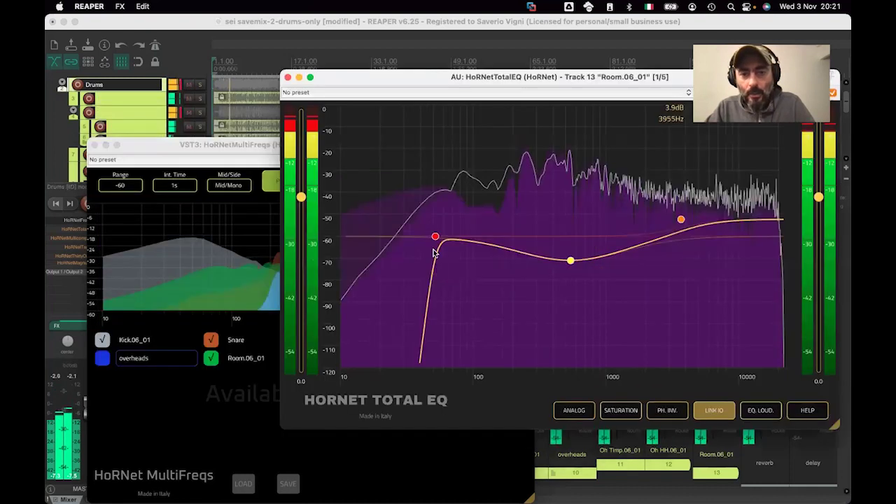
mouse_move(433, 242)
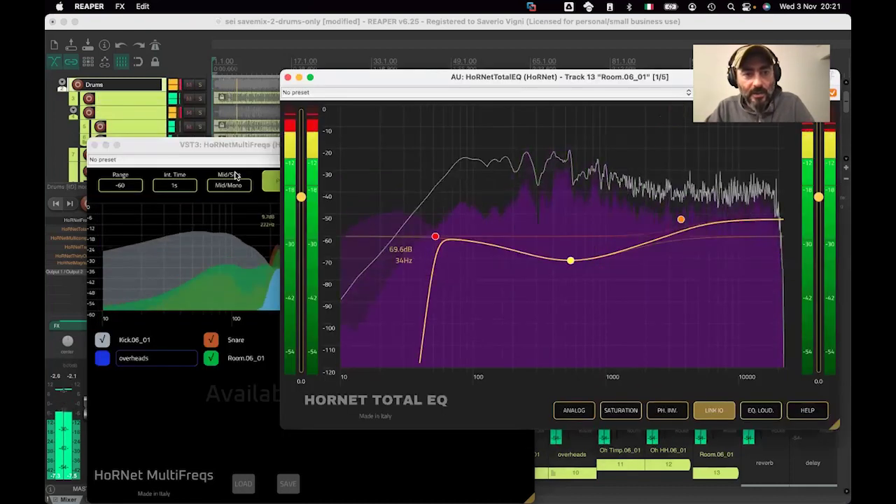
left_click(266, 297)
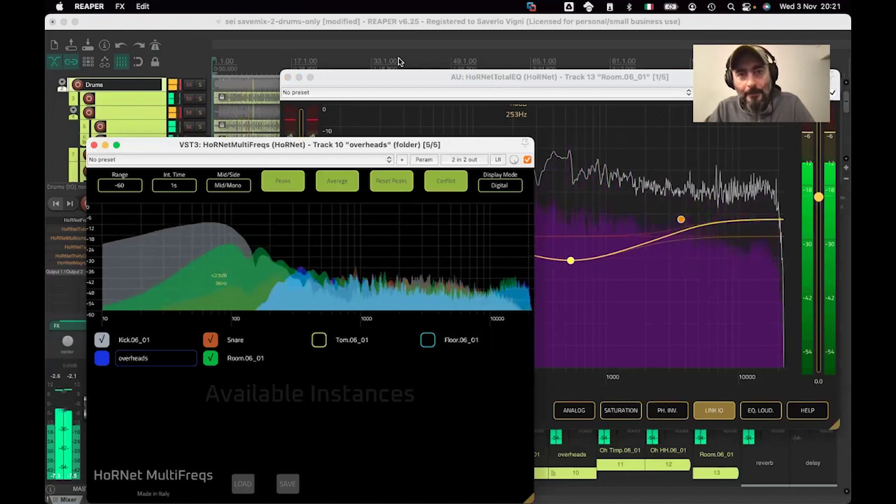
left_click(431, 126)
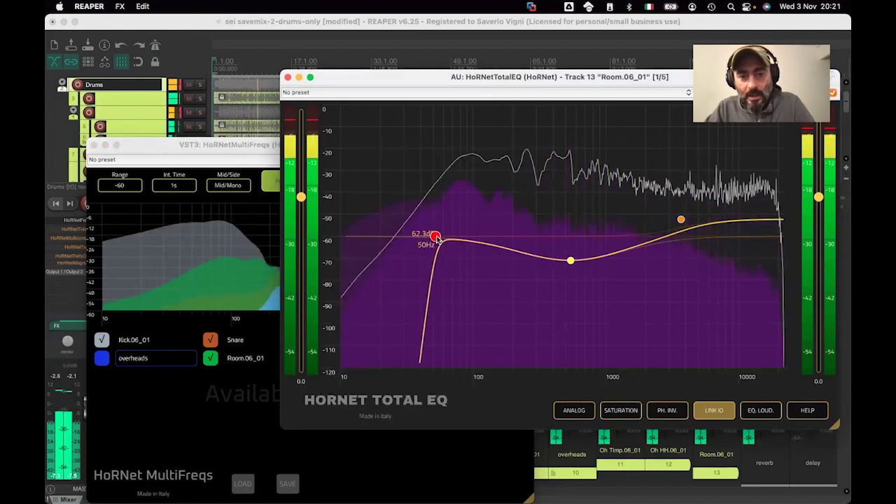
left_click(447, 236)
left_click_drag(461, 241, 524, 242)
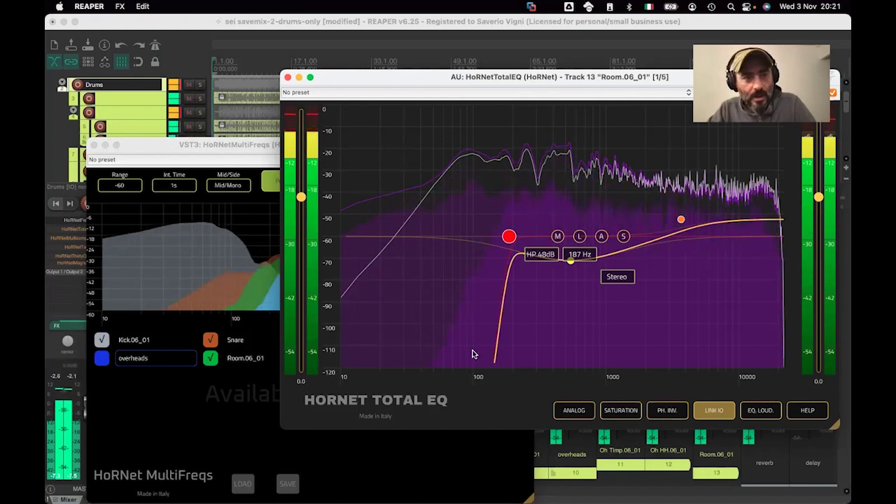
left_click(274, 264)
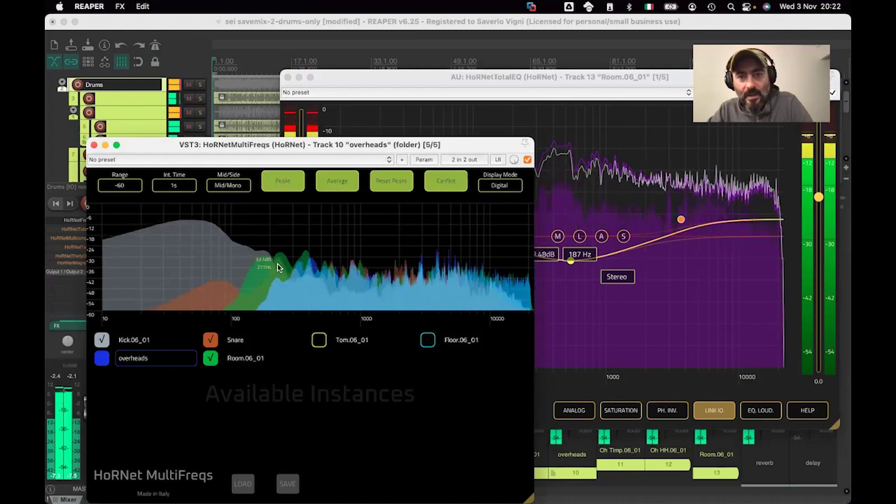
left_click(536, 238)
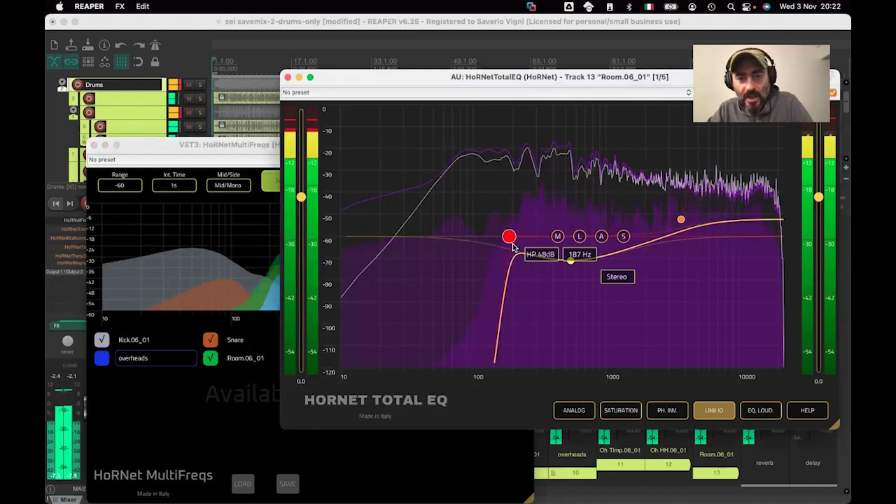
left_click_drag(536, 240, 542, 238)
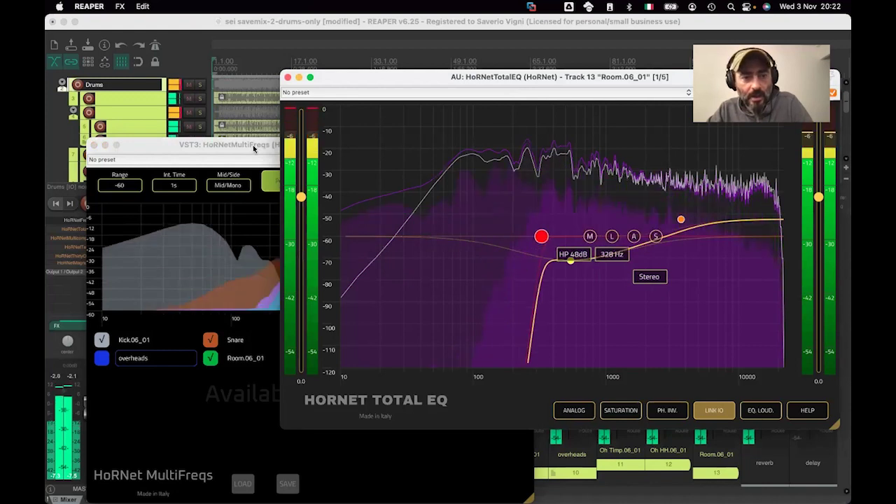
- Switch the MultiFreqs analyzer on the overheads to Side and restart playback to view the side spectrum
left_click(282, 271)
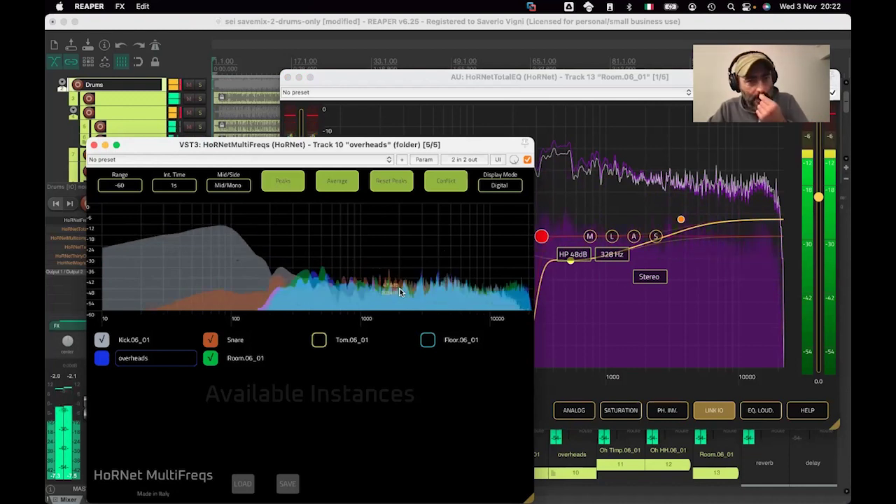
left_click(228, 185)
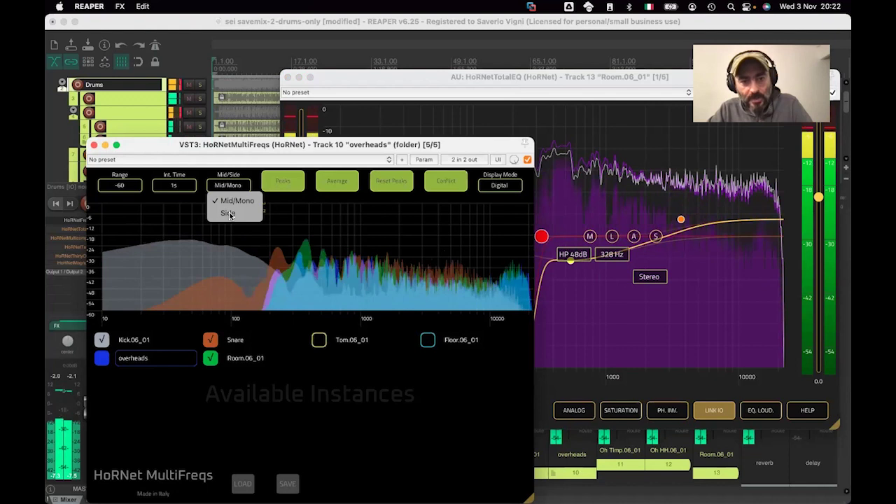
left_click(229, 213)
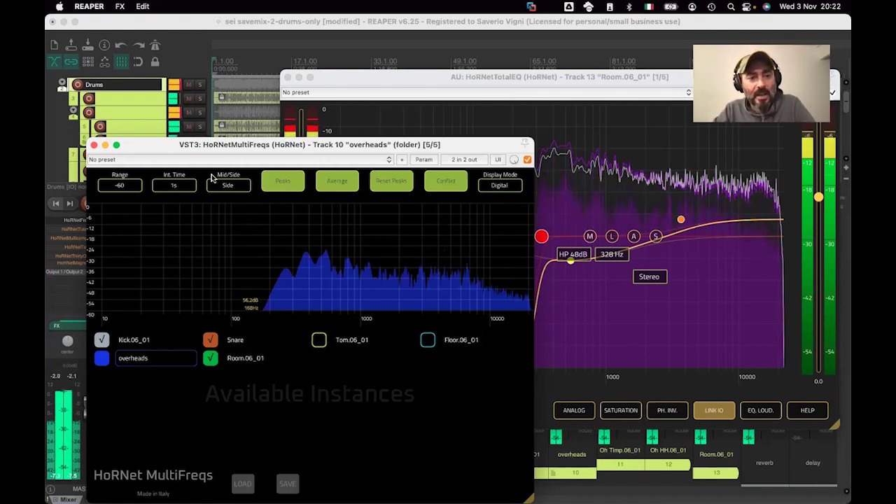
left_click_drag(198, 123, 198, 124)
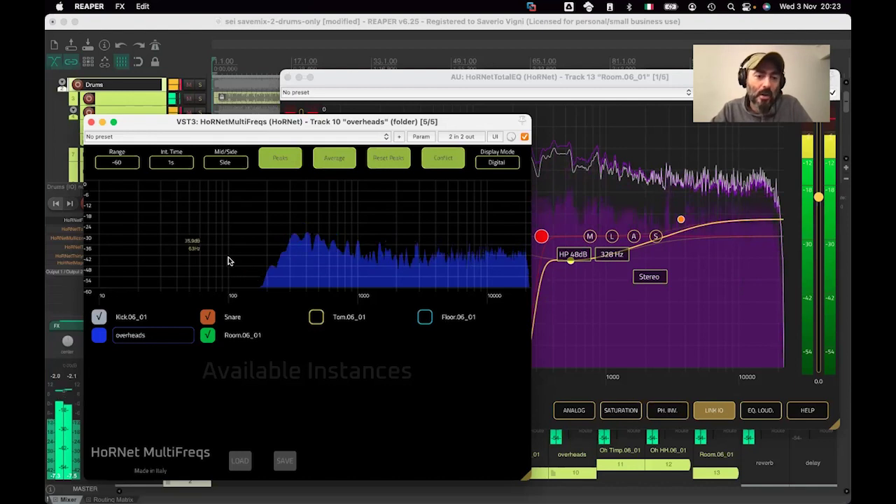
key("space")
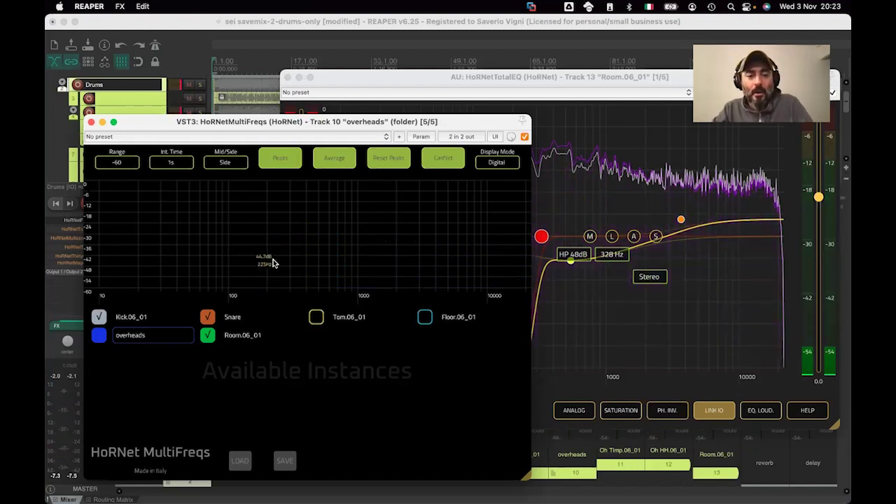
key("space")
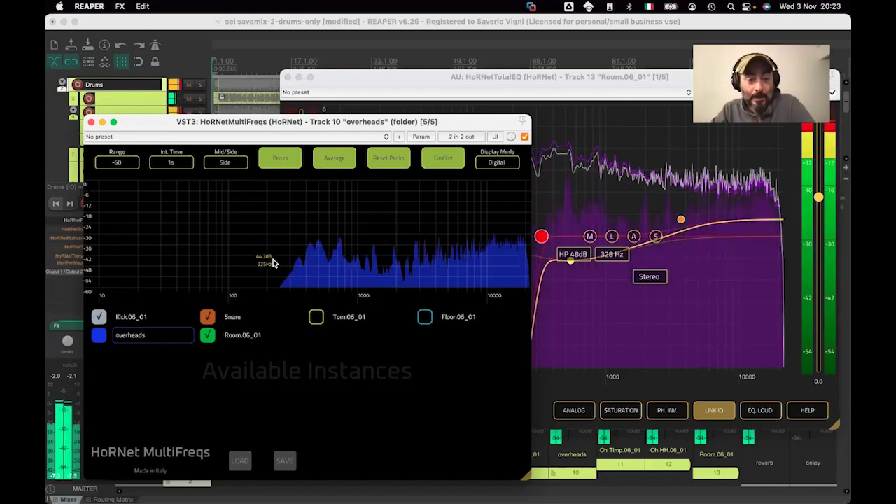
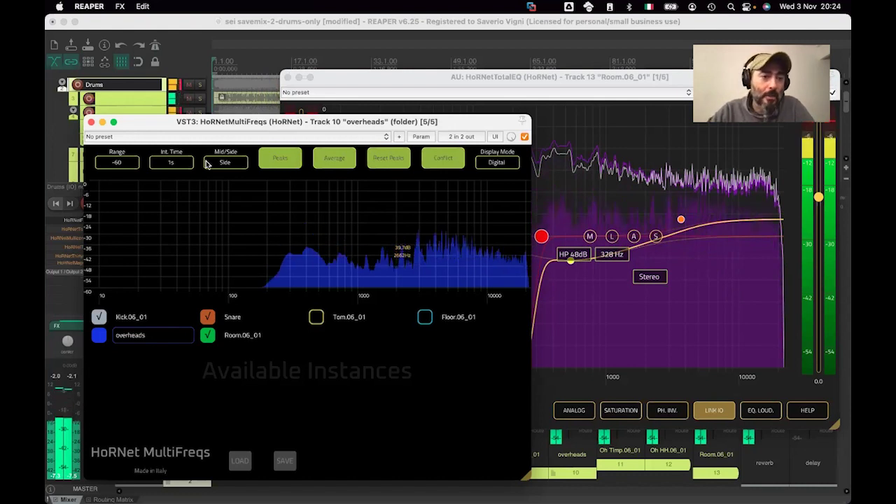
- Close the overheads' MultiFreqs analyzer and the Room.06_01 EQ windows
left_click(91, 121)
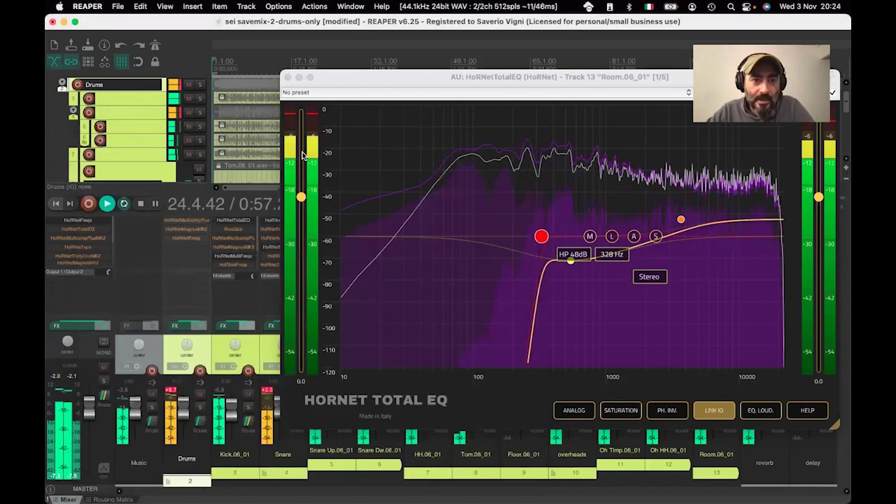
left_click(287, 77)
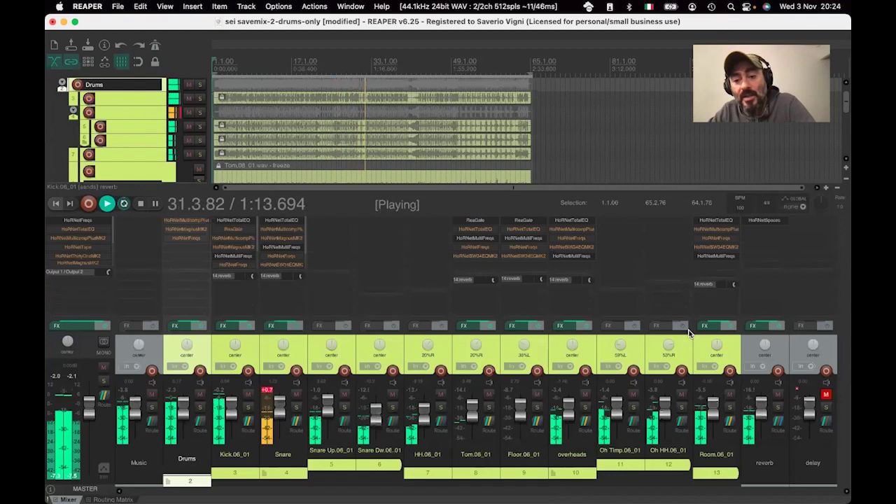
mouse_move(319, 497)
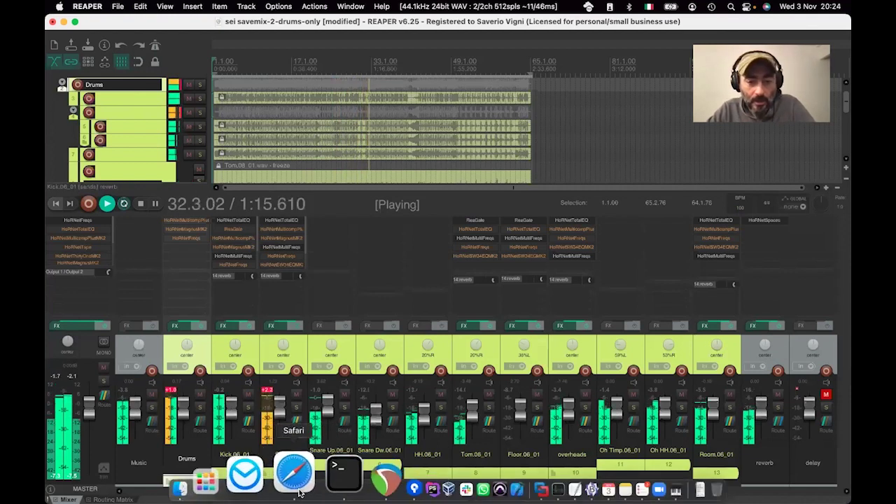
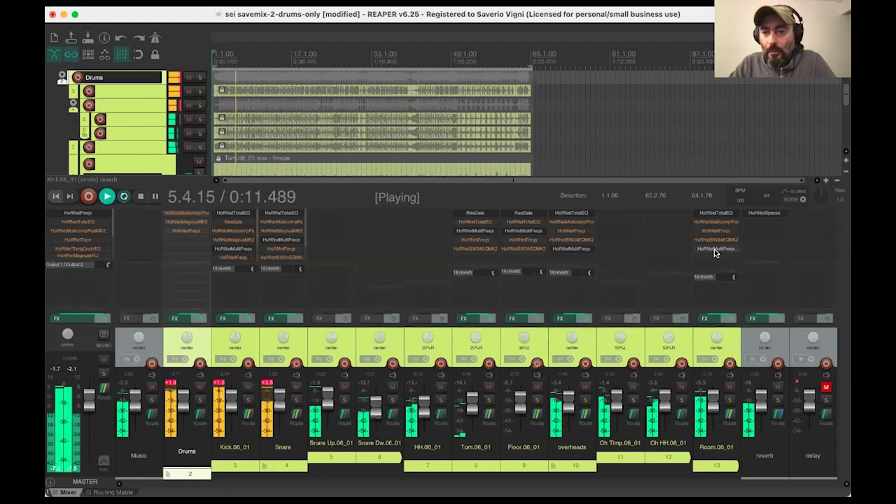
- Open the Total EQ on the Room.06_01 track and reposition its window over the mixer
left_click(716, 212)
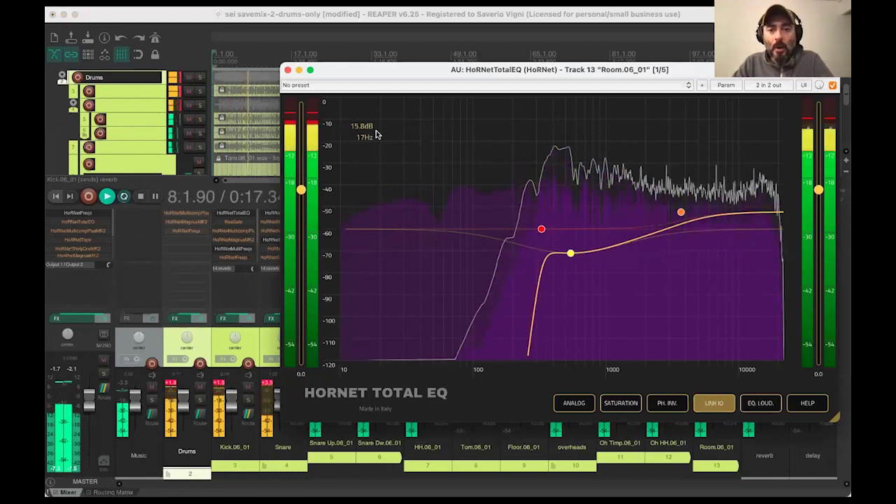
left_click_drag(374, 72, 249, 69)
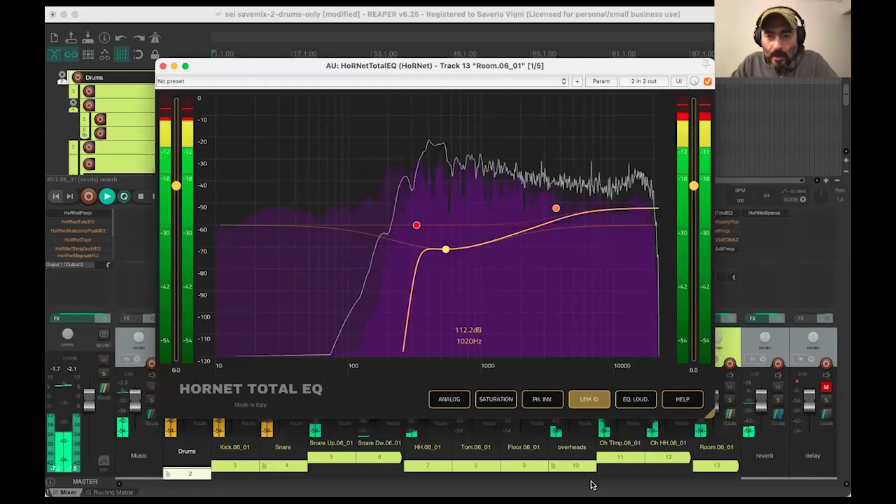
key("Escape")
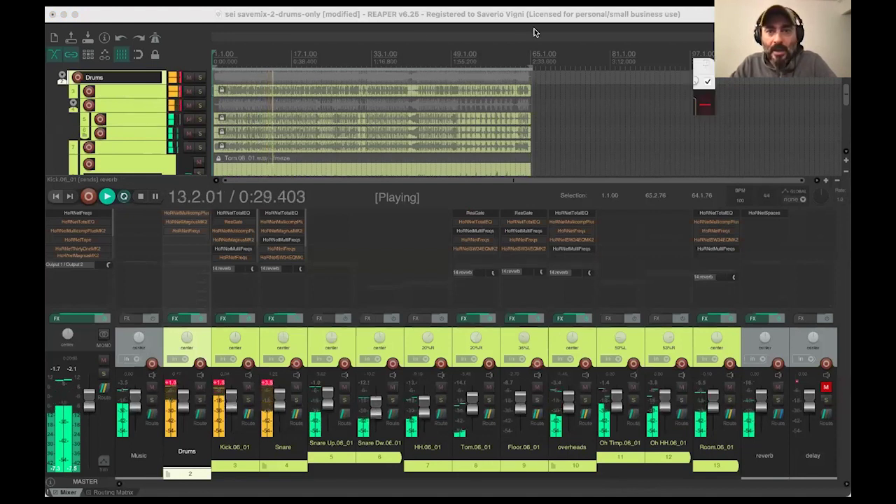
key("f")
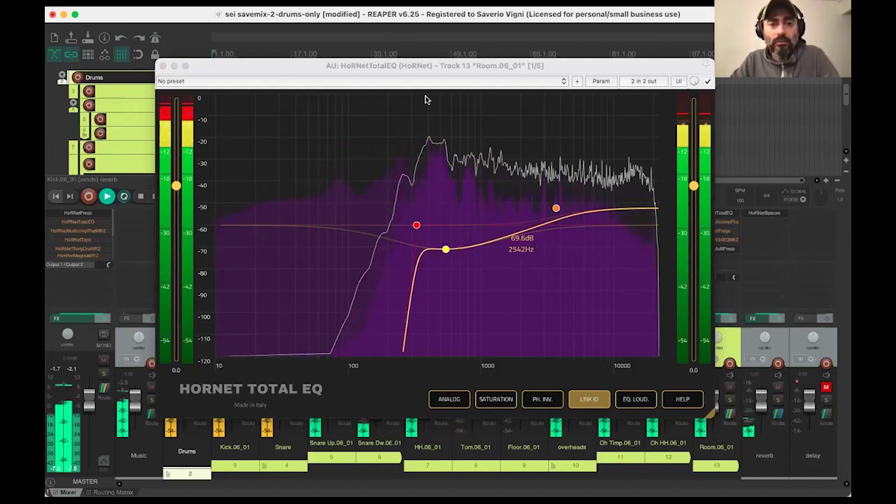
left_click_drag(389, 63, 361, 60)
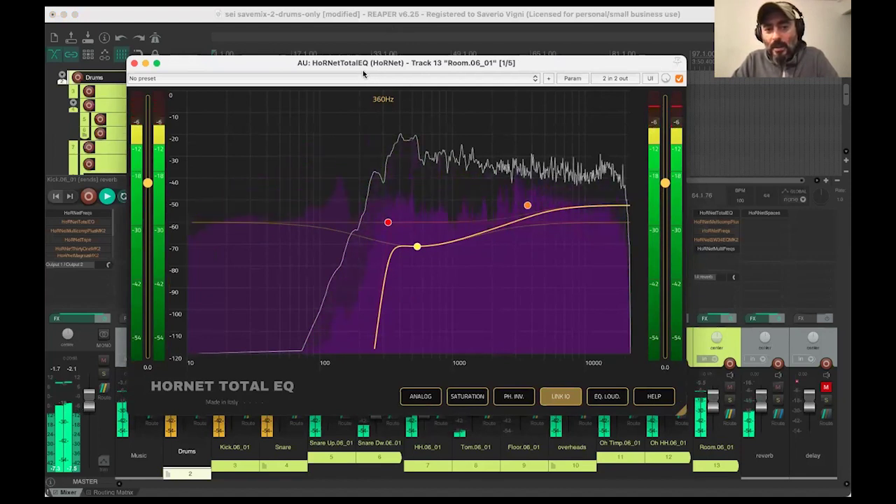
left_click_drag(243, 66, 228, 66)
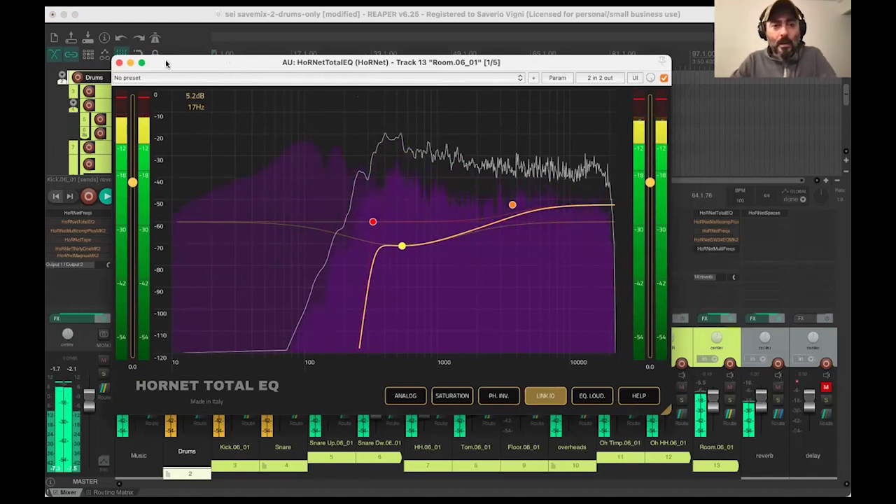
left_click_drag(164, 61, 162, 62)
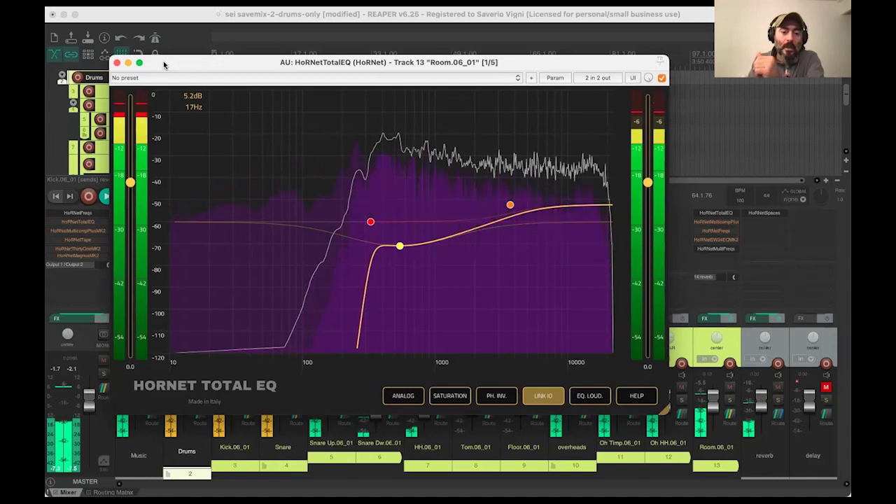
left_click_drag(163, 60, 152, 61)
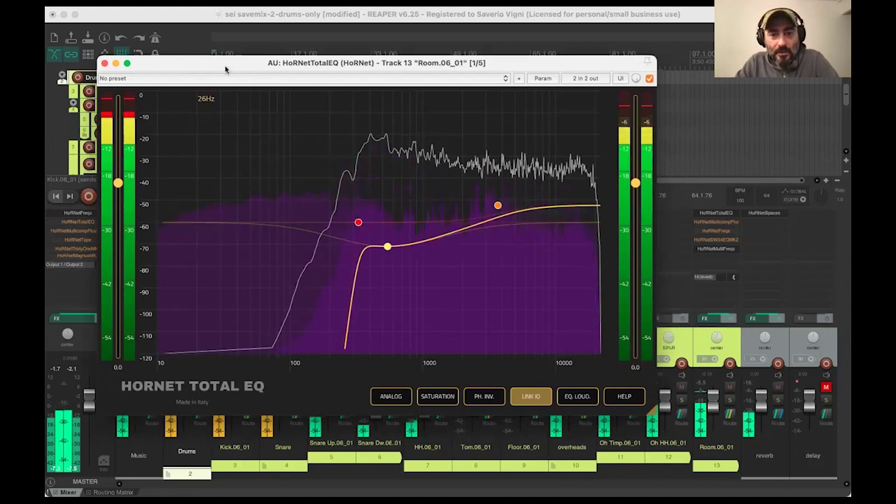
- Change the high-pass filter slope in the Room.06_01 Total EQ to HP 18dB, keeping its window over the mixer
left_click_drag(225, 67, 248, 77)
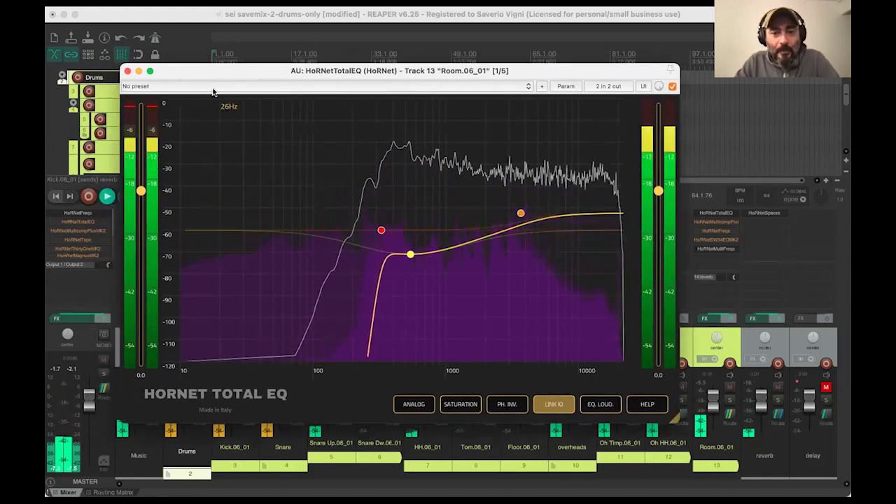
left_click(410, 256)
left_click(410, 257)
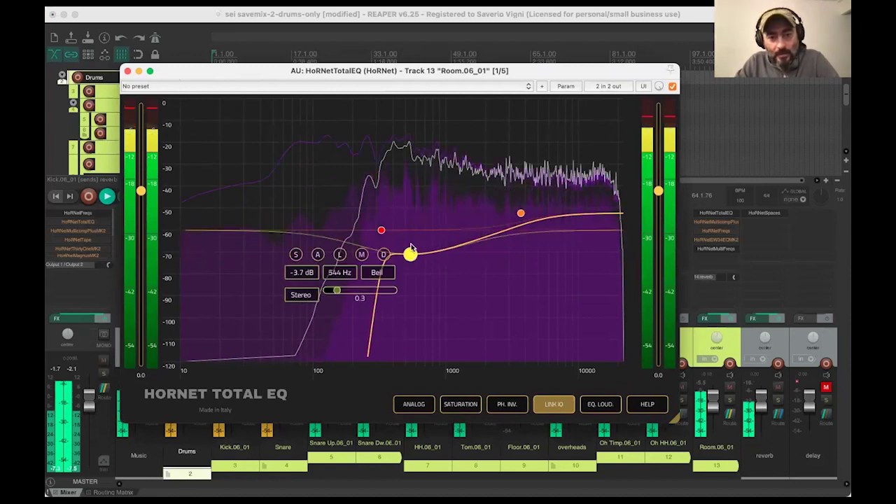
left_click(382, 232)
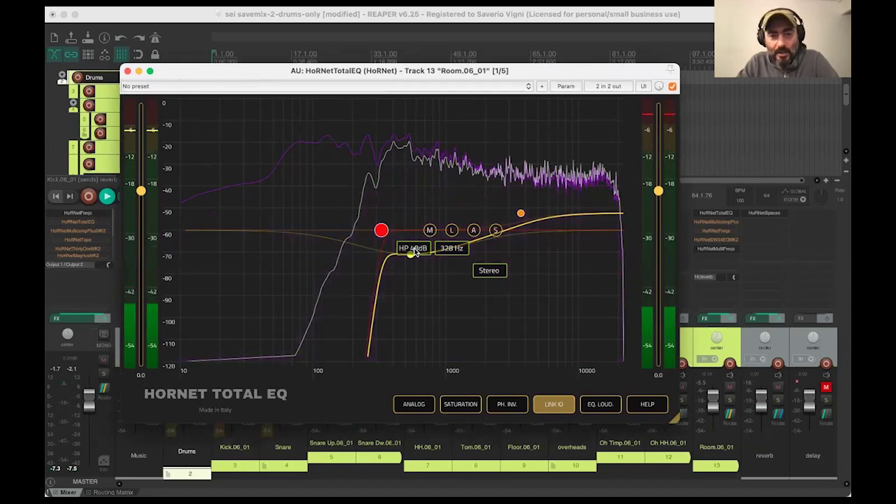
left_click(413, 248)
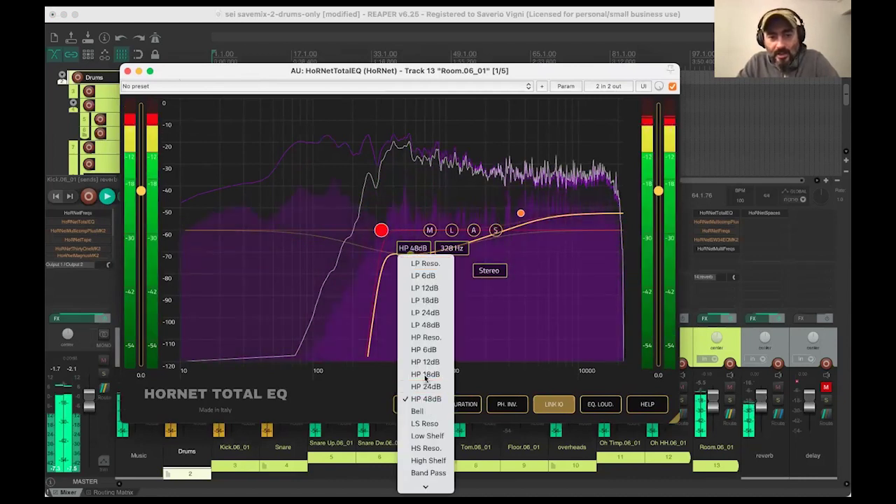
left_click(425, 376)
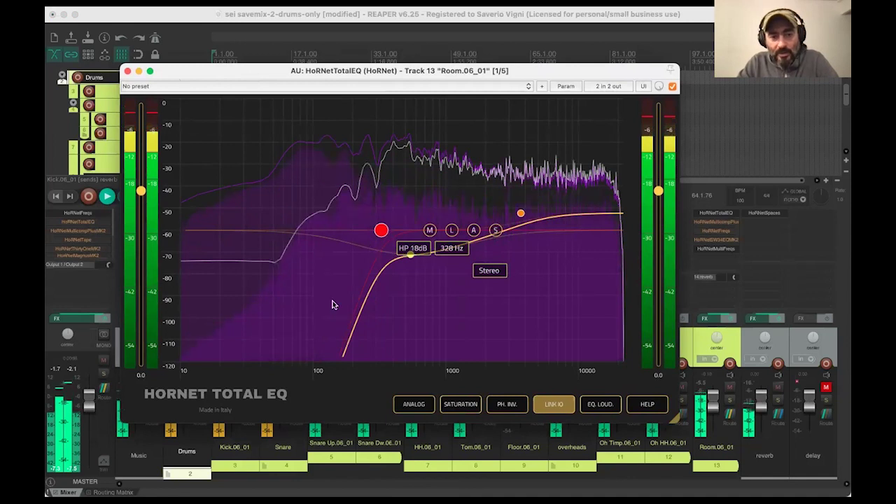
- Move the Room.06_01 EQ window aside, check the side spectrum in the overheads' MultiFreqs analyzer, and close the analyzer
left_click_drag(227, 71, 740, 185)
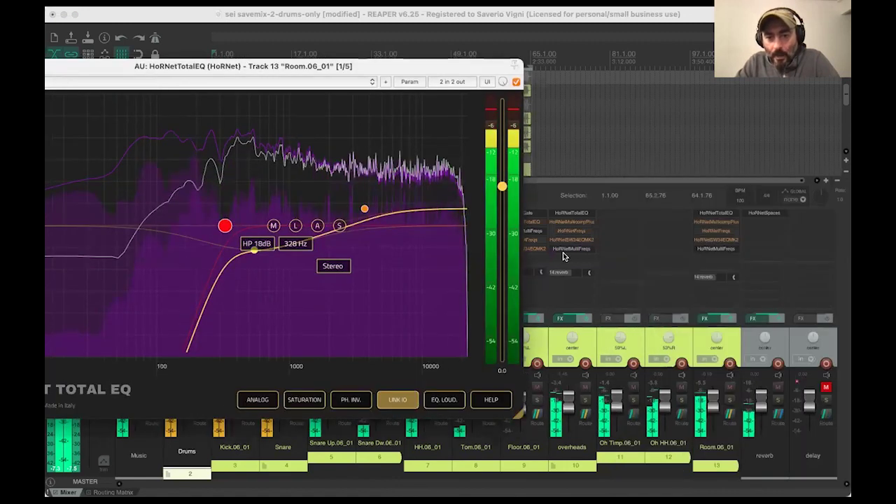
left_click(564, 255)
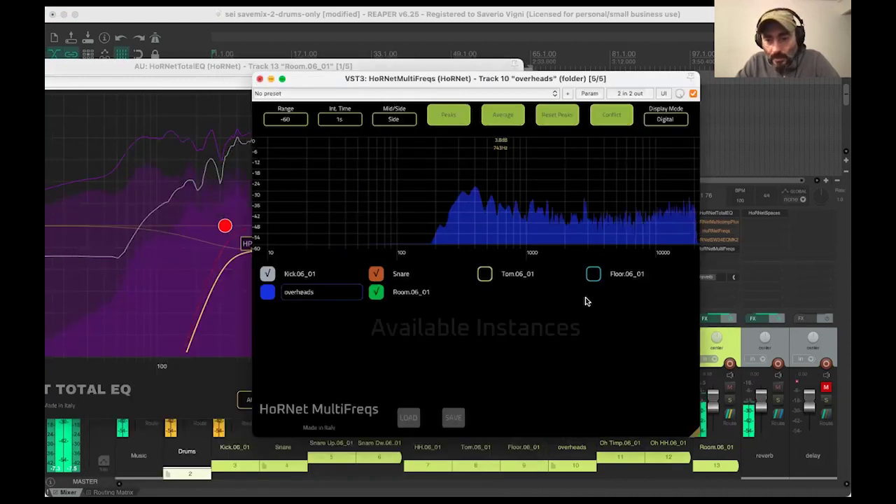
key("Escape")
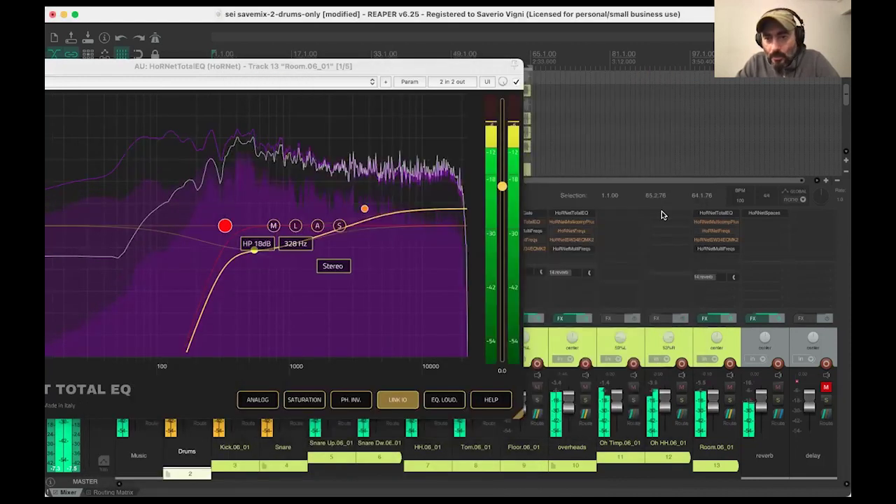
- Remove Kick.06_01 and Snare from the comparison in the Room.06_01 MultiFreqs analyzer and close the analyzer
left_click(718, 247)
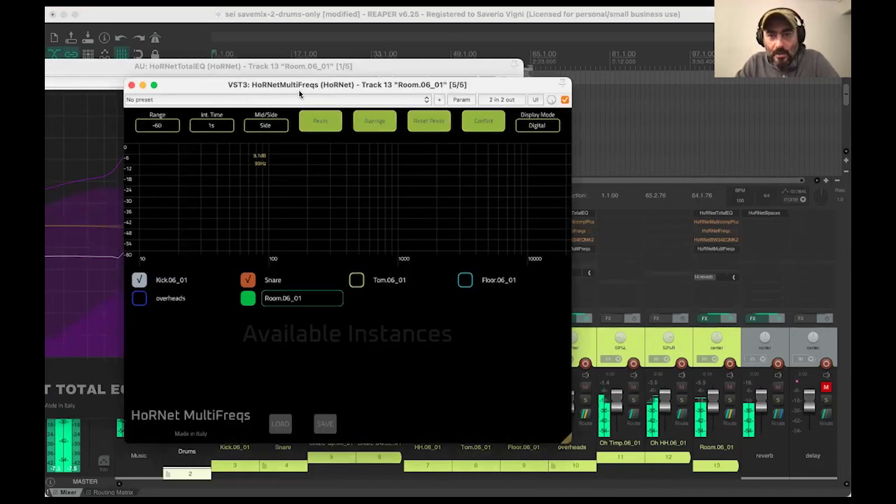
left_click_drag(300, 93, 401, 102)
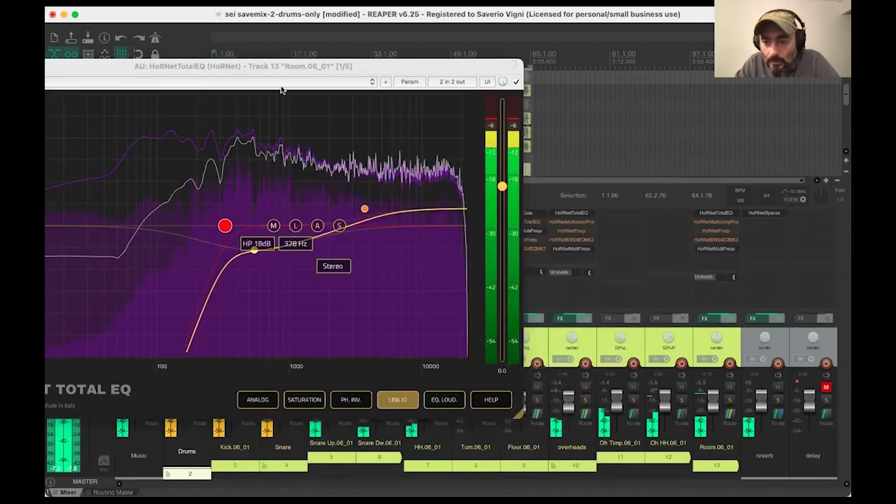
left_click_drag(247, 70, 278, 91)
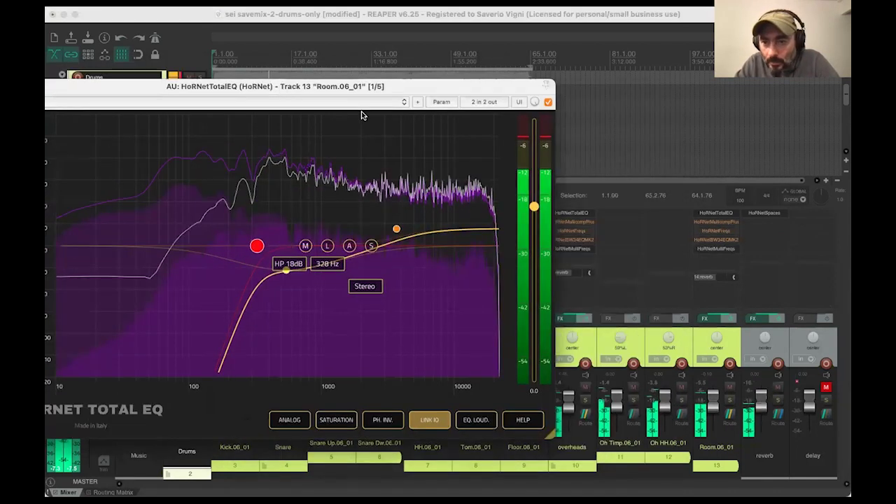
left_click(728, 253)
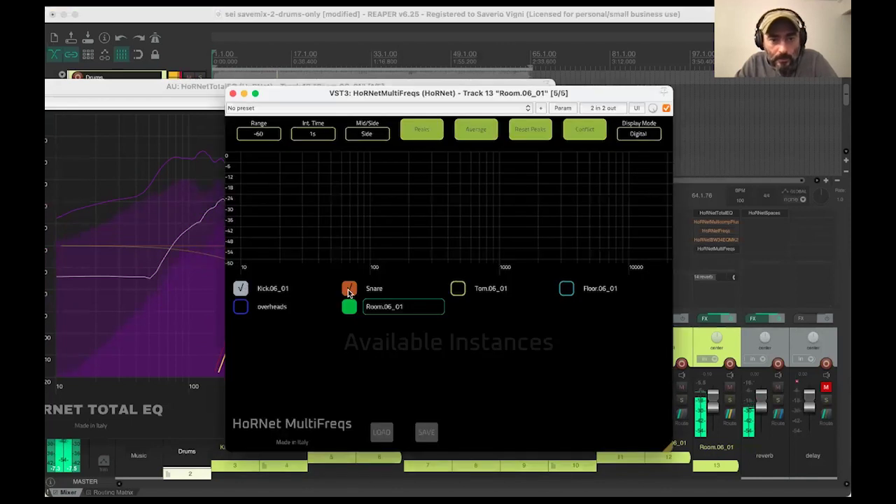
left_click(240, 289)
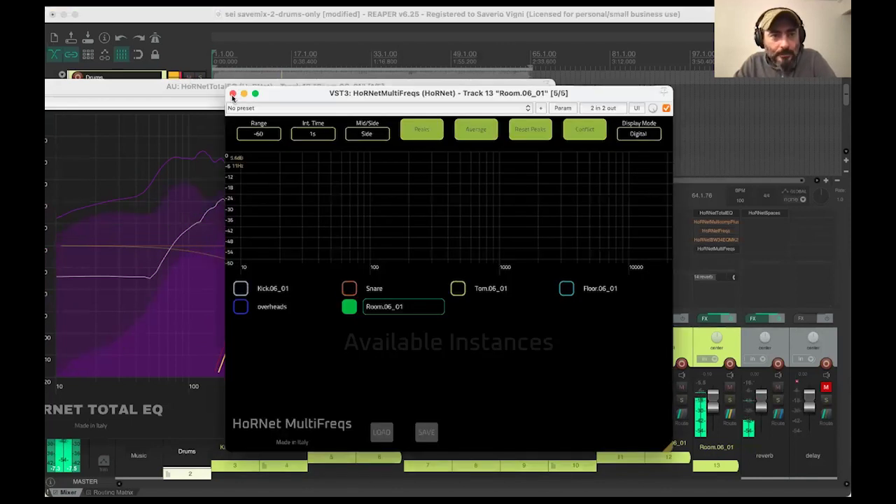
key("super+w")
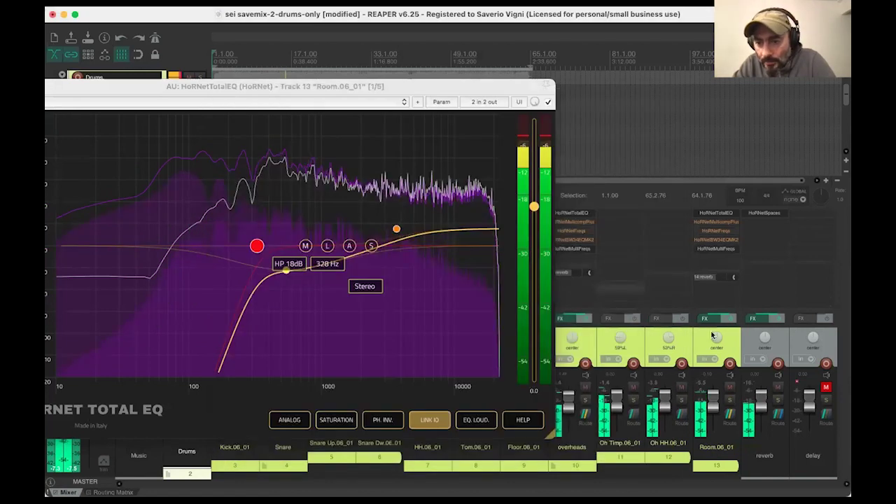
- Reposition the Room.06_01 EQ, recheck the track's MultiFreqs analyzer in Side mode, and close both plugin windows
left_click_drag(389, 88, 453, 130)
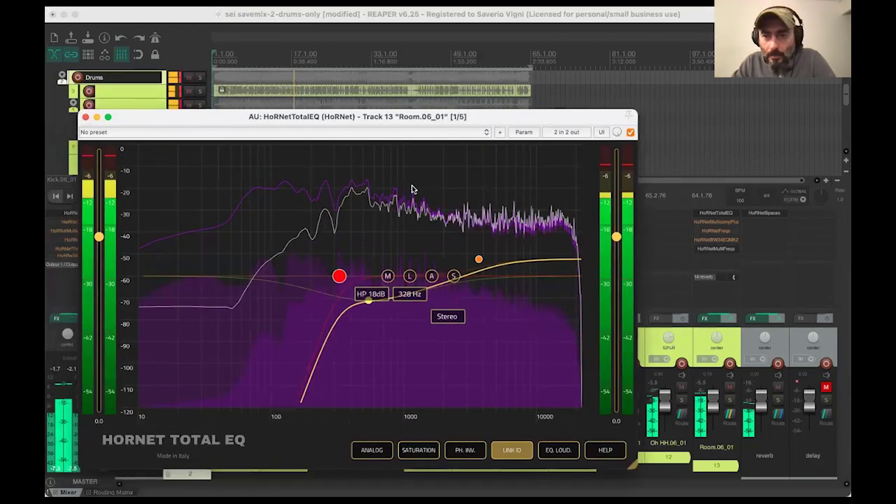
left_click(728, 251)
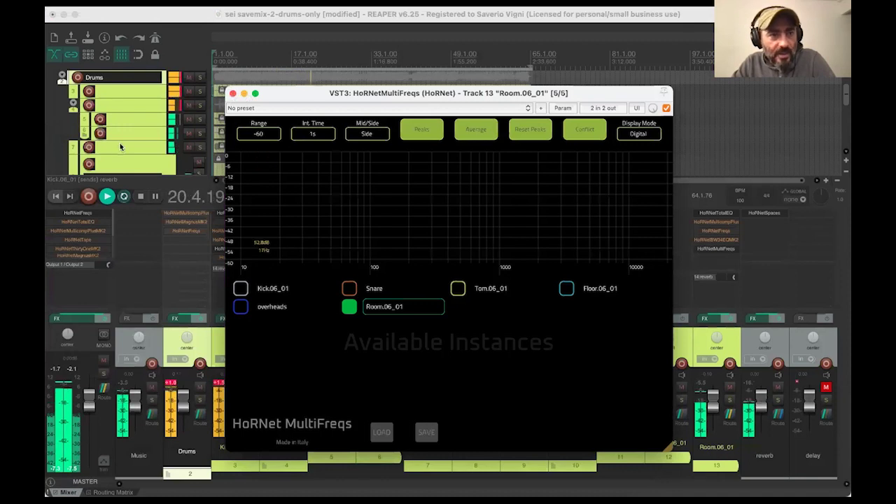
left_click(102, 95)
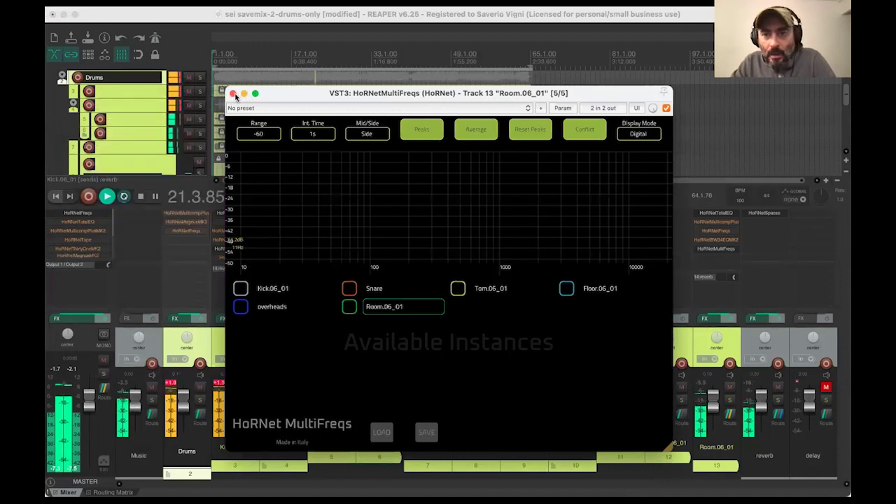
left_click(735, 250)
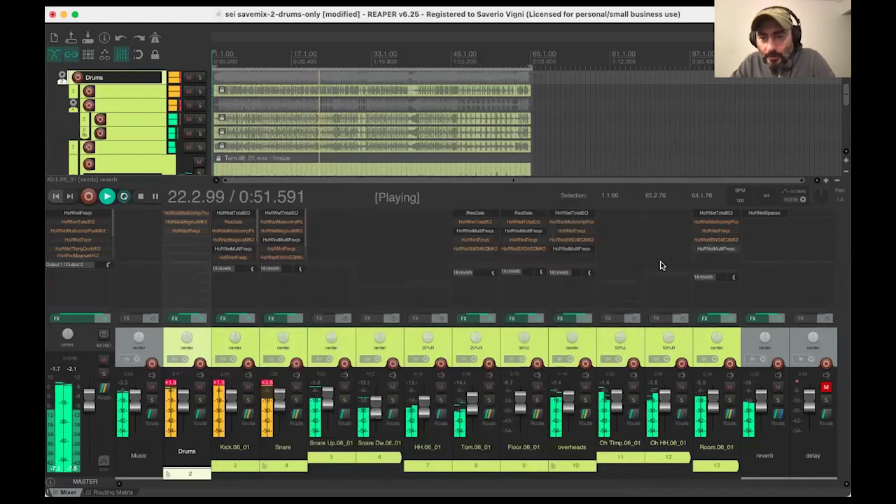
- Replace the MultiFreqs analyzer on Room.06_01 with the VST version of HoRNetMultiFreqs and set its display mode to Digital
right_click(721, 249)
left_click(605, 282)
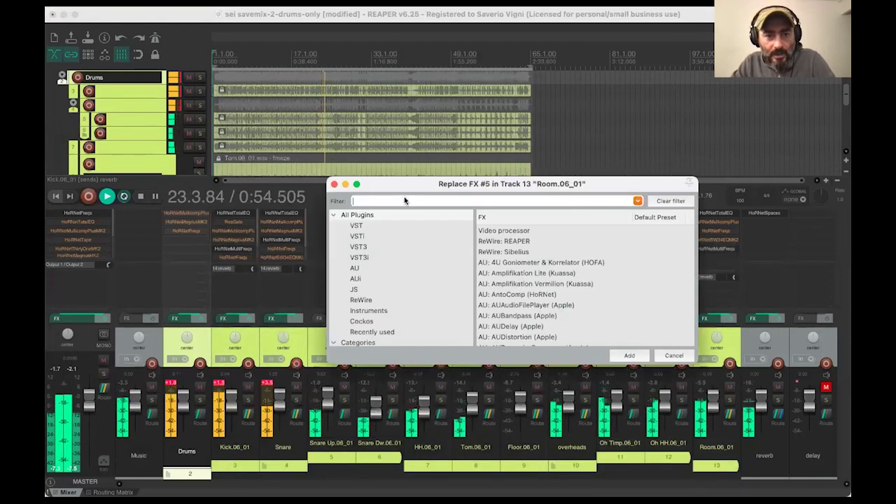
type("multifre")
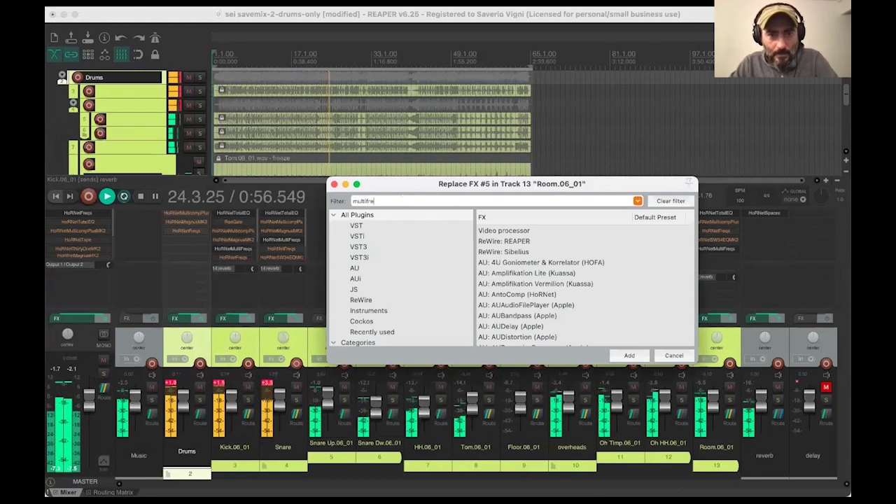
double_click(513, 243)
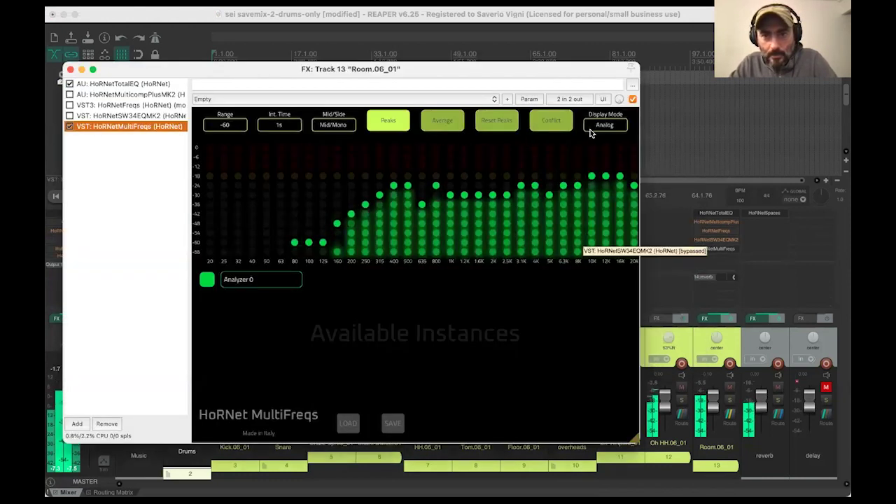
left_click(592, 127)
left_click(600, 150)
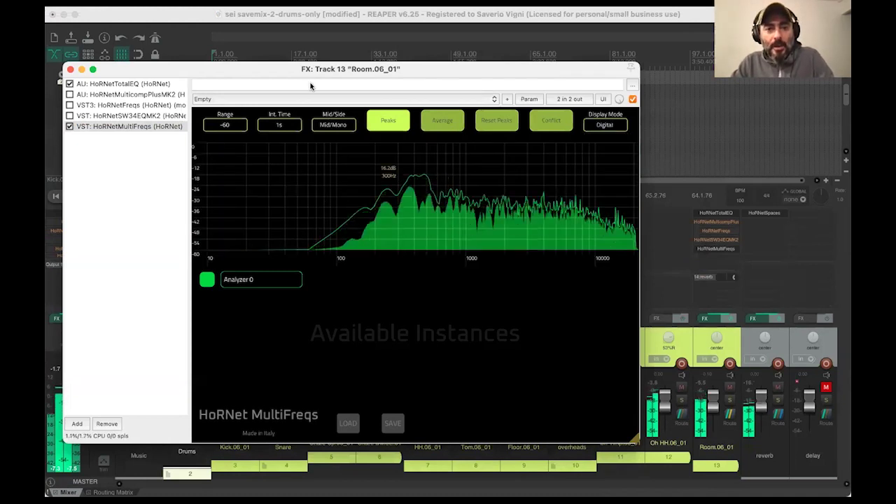
- Replace the VST analyzer in the Room.06_01 FX chain with the VST3 version of HoRNetMultiFreqs and set its display mode to Digital
left_click_drag(314, 71, 359, 81)
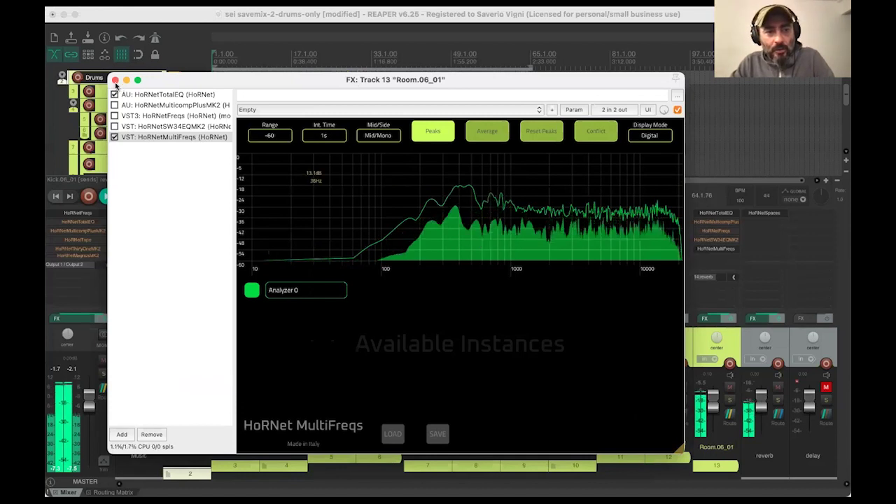
left_click_drag(222, 82, 260, 106)
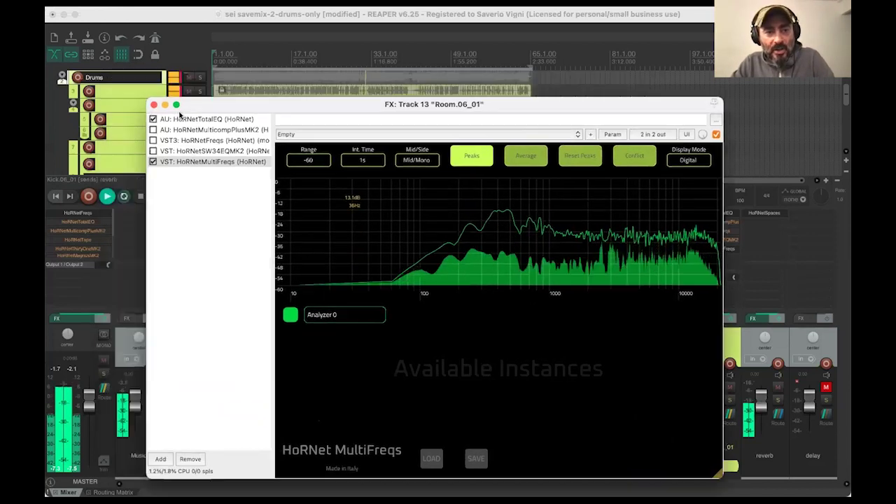
right_click(174, 160)
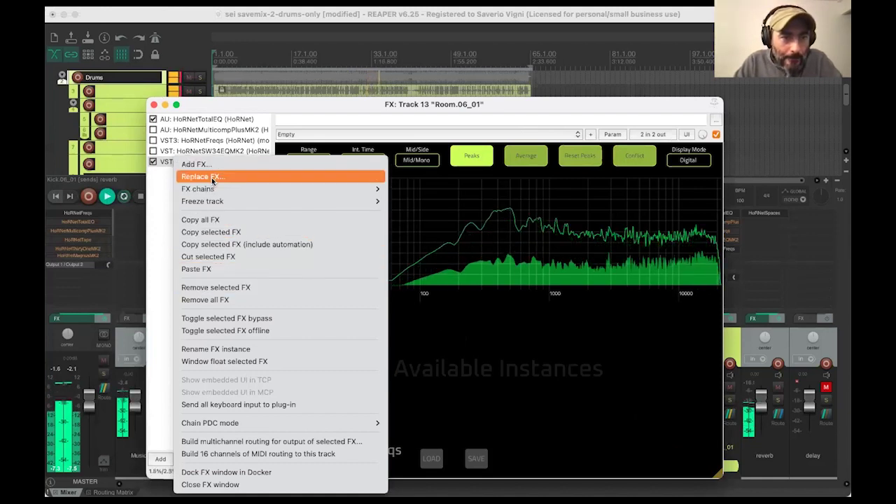
left_click(203, 177)
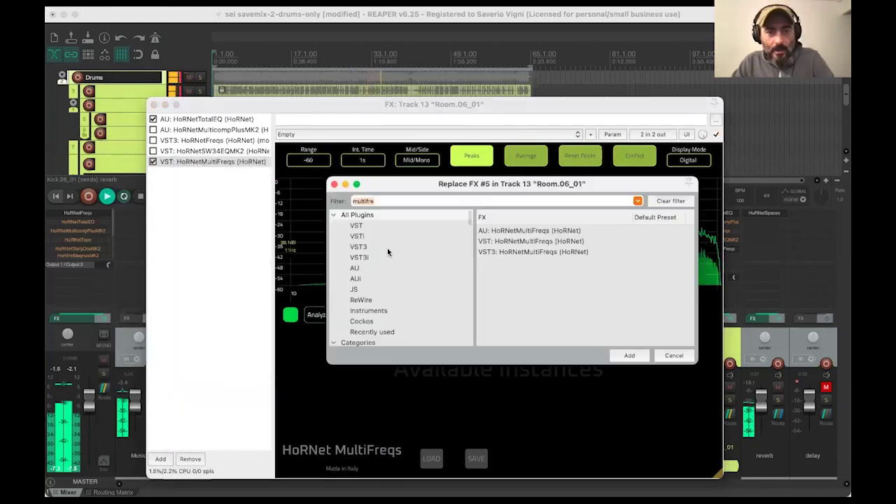
double_click(512, 252)
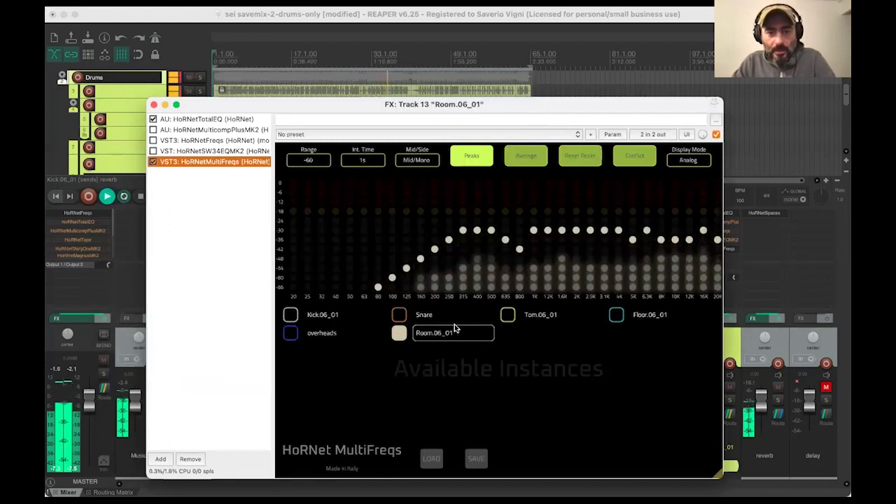
left_click(687, 160)
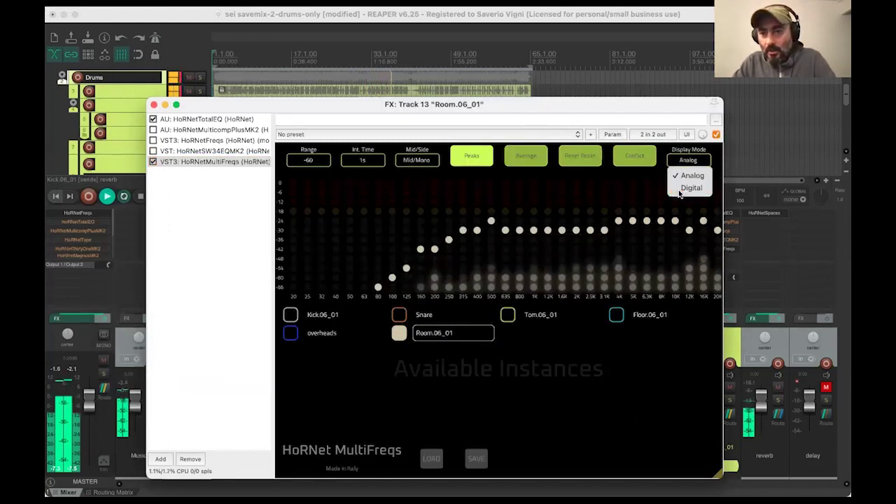
left_click(686, 188)
- Compare the Room.06_01 spectrum with and without the Snare overlay in MultiFreqs, restart playback, and close the FX chain window
left_click_drag(576, 108, 537, 83)
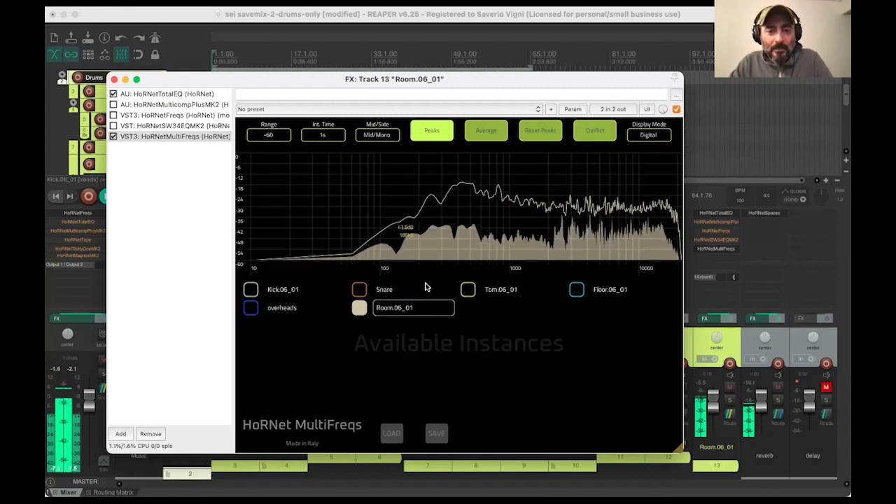
left_click(360, 289)
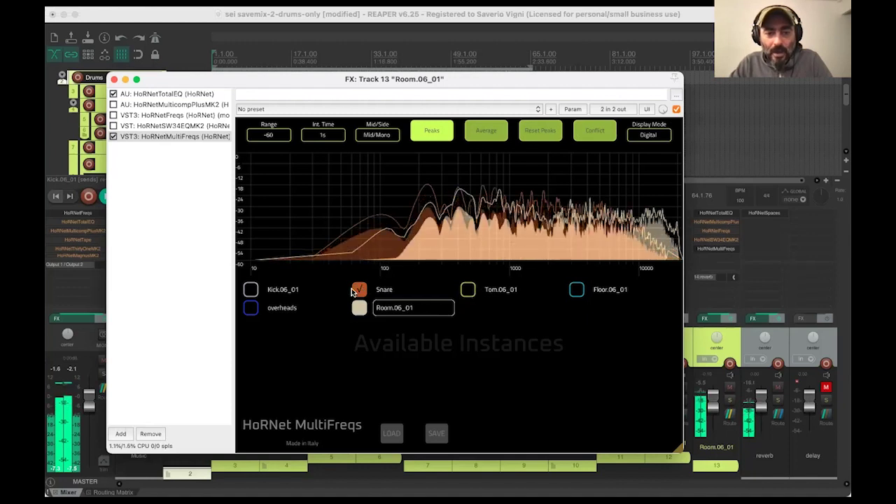
left_click(354, 289)
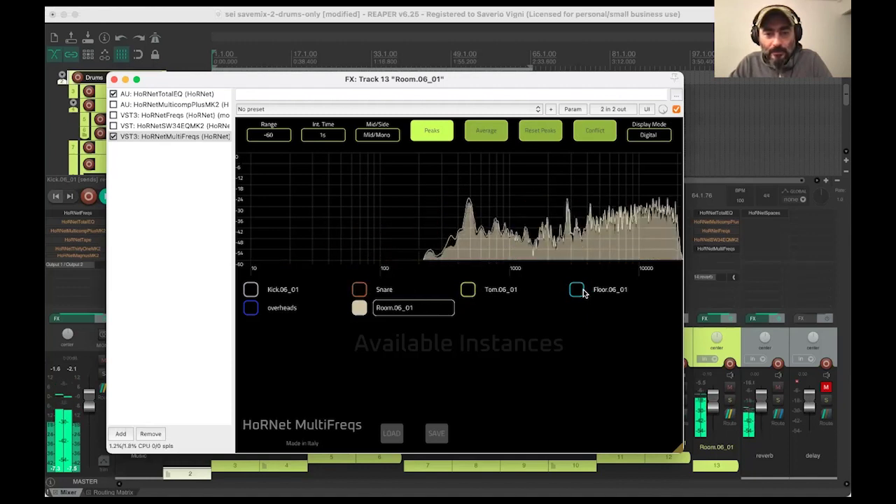
left_click(360, 290)
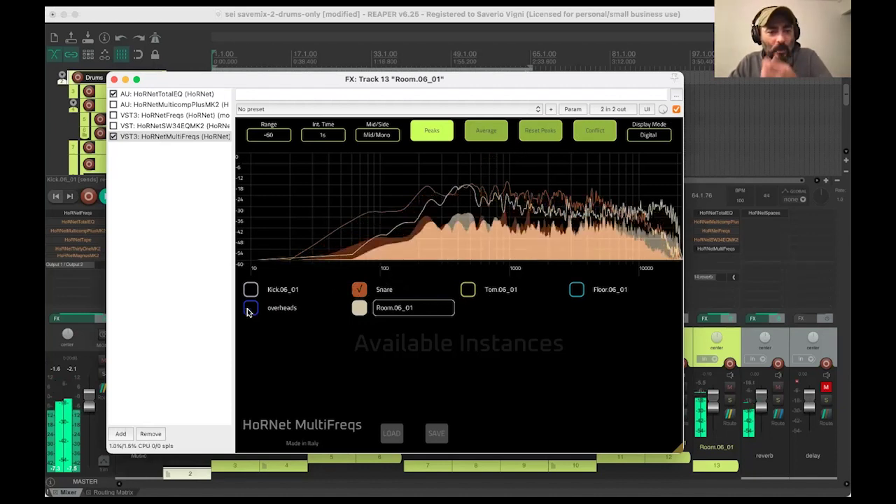
key("space")
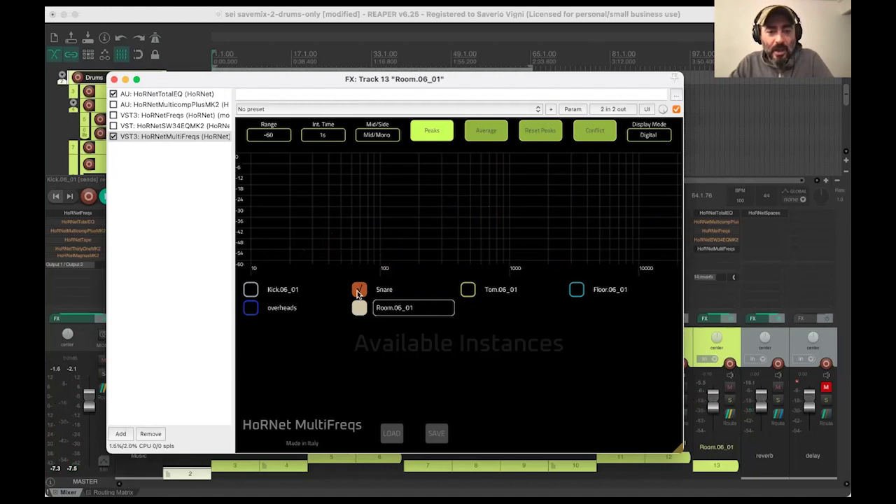
key("space")
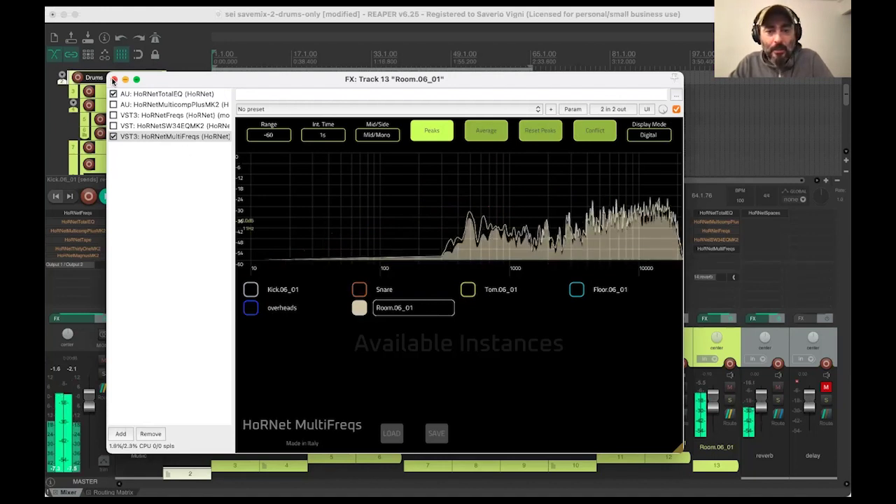
left_click(114, 80)
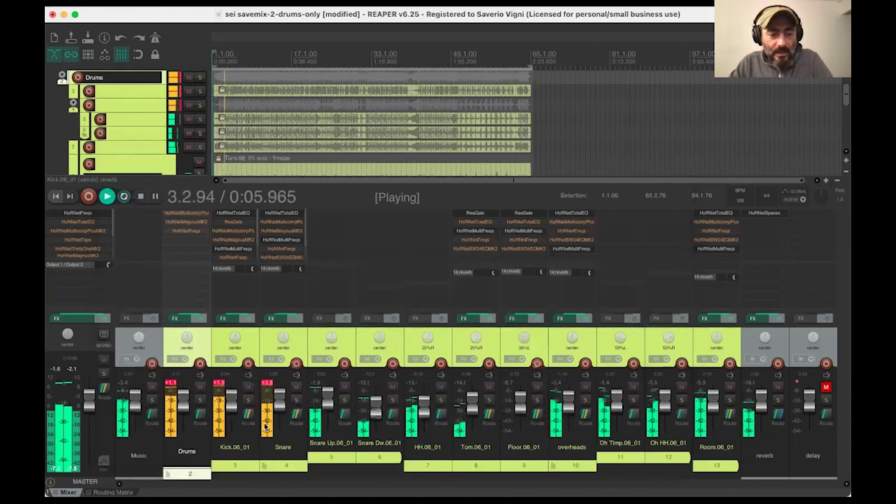
- Restart playback from the beginning several times and listen to the processed drum mix
scroll(77, 245, "down", 1)
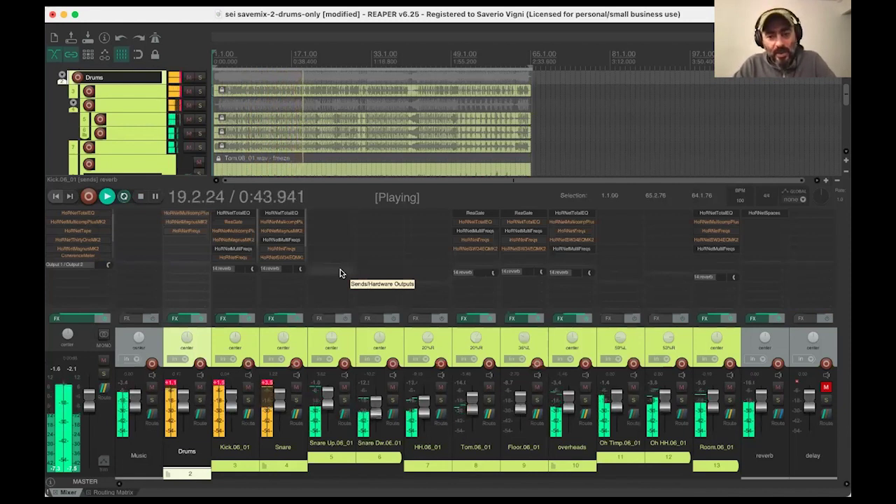
left_click(108, 196)
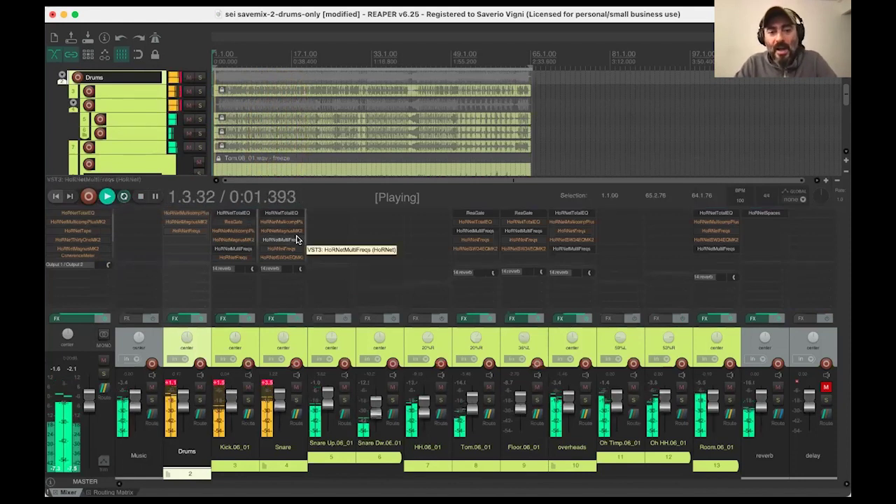
left_click(108, 196)
left_click(109, 199)
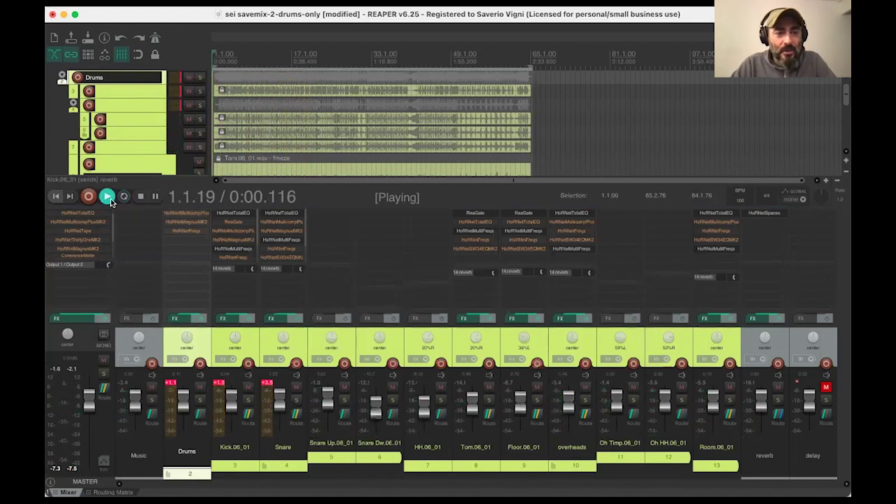
left_click(109, 198)
left_click(109, 198)
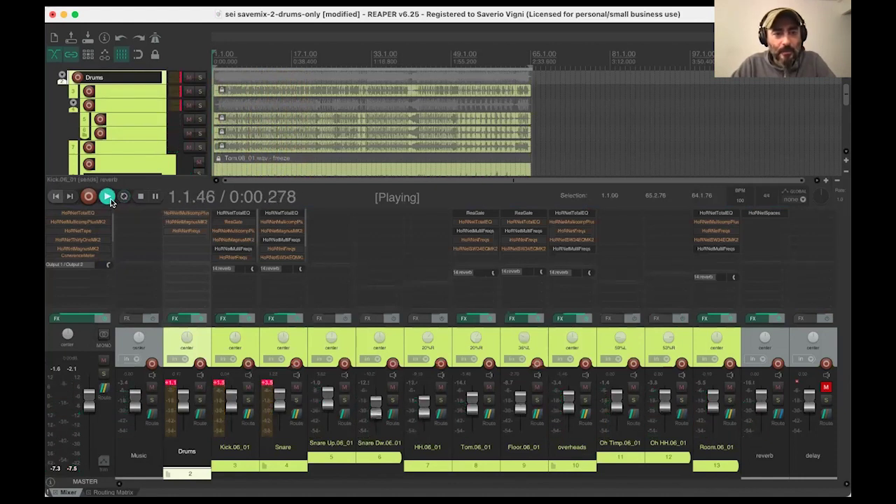
left_click(108, 199)
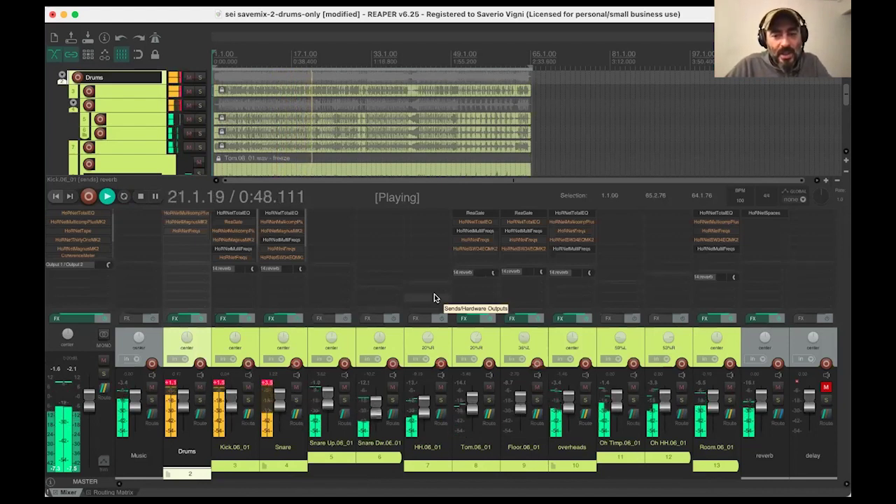
- Open HoRNetThirtyOneMK2 on the master track, enable it, turn off its peak display, and restart playback
double_click(78, 243)
left_click_drag(253, 32, 308, 68)
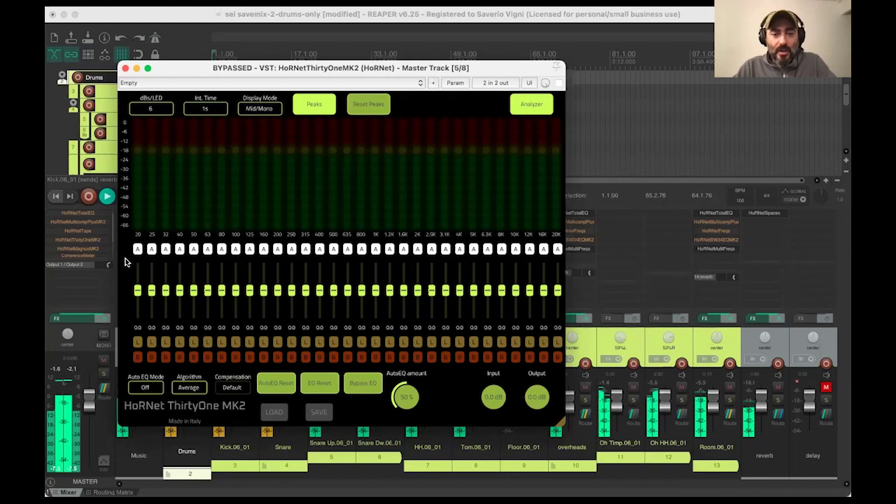
left_click(558, 83)
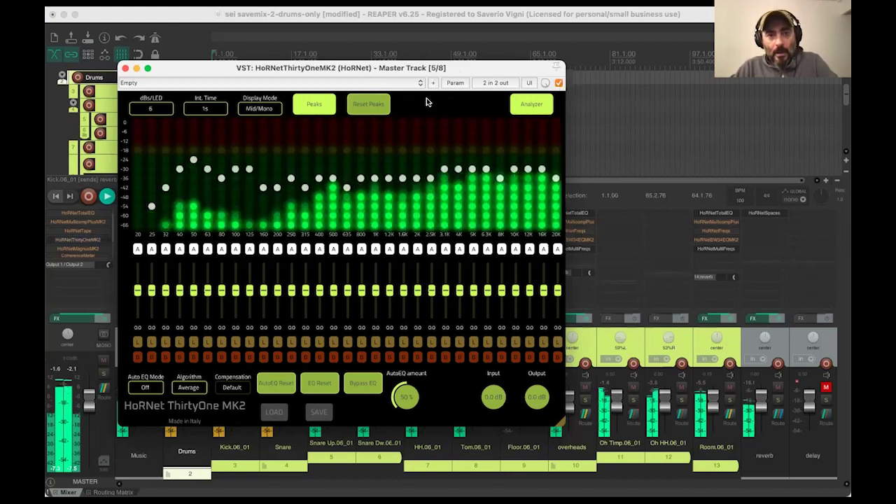
left_click_drag(434, 70, 455, 66)
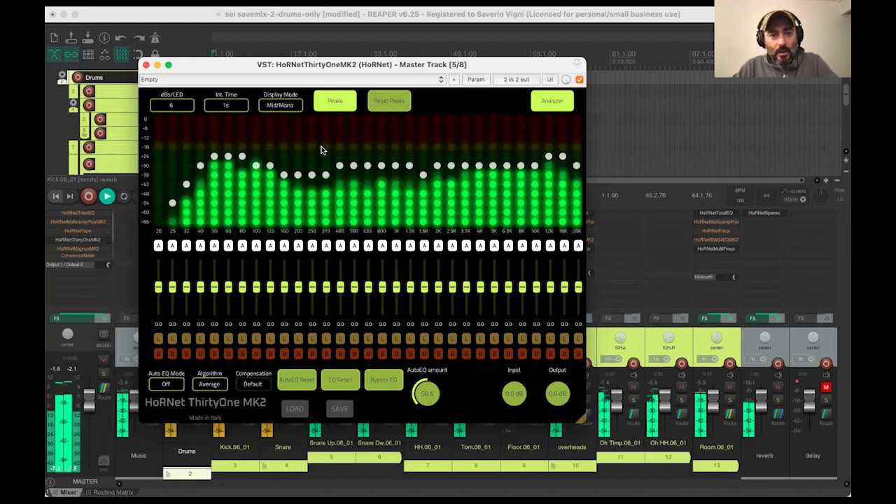
left_click(335, 100)
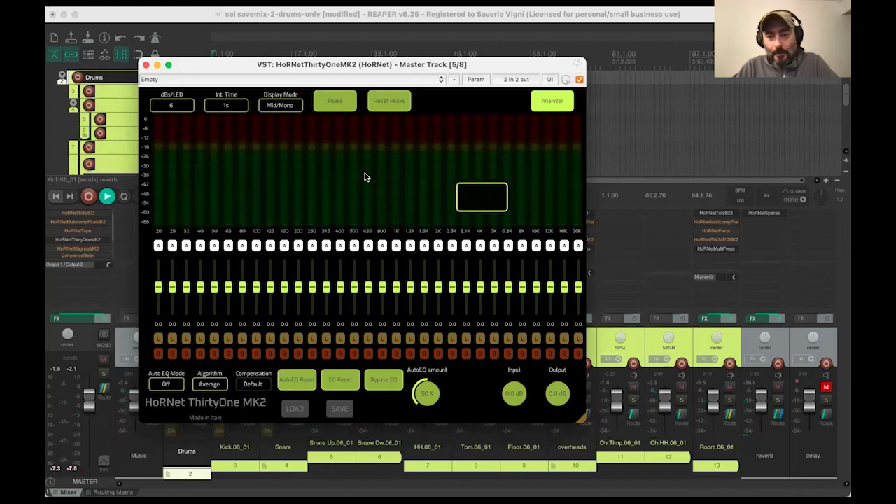
key("space")
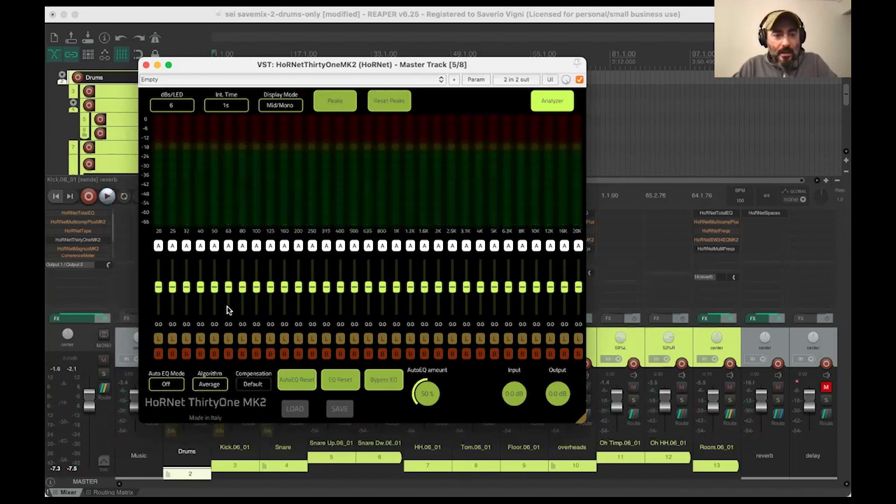
left_click_drag(208, 65, 226, 82)
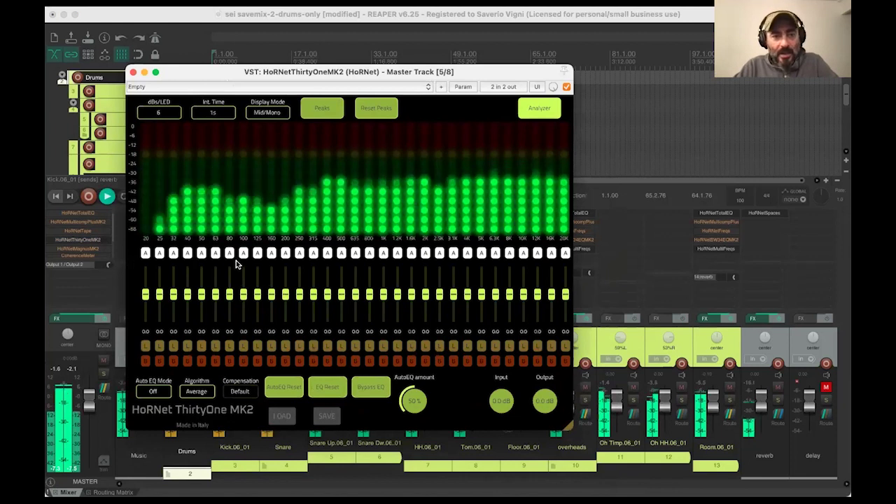
- Try lowering the 500 Hz band of ThirtyOne MK2 to about -5.8 dB, and reset it to 0 dB
mouse_move(341, 207)
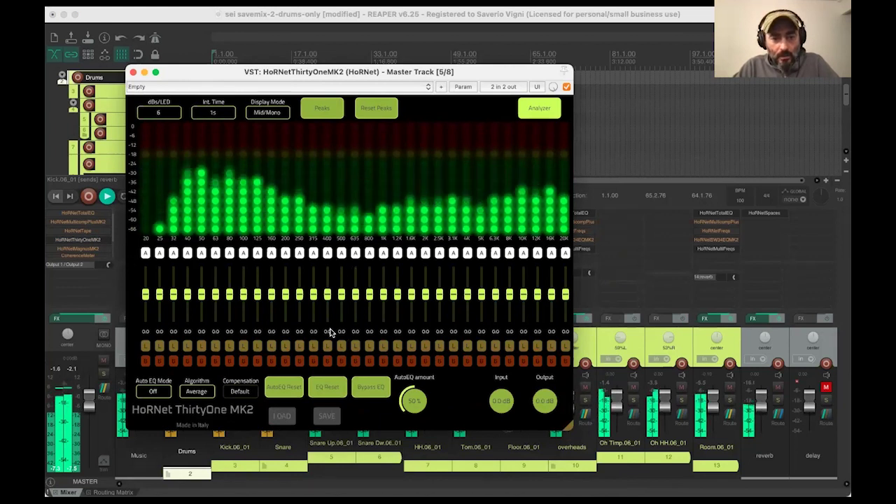
left_click_drag(341, 294, 340, 304)
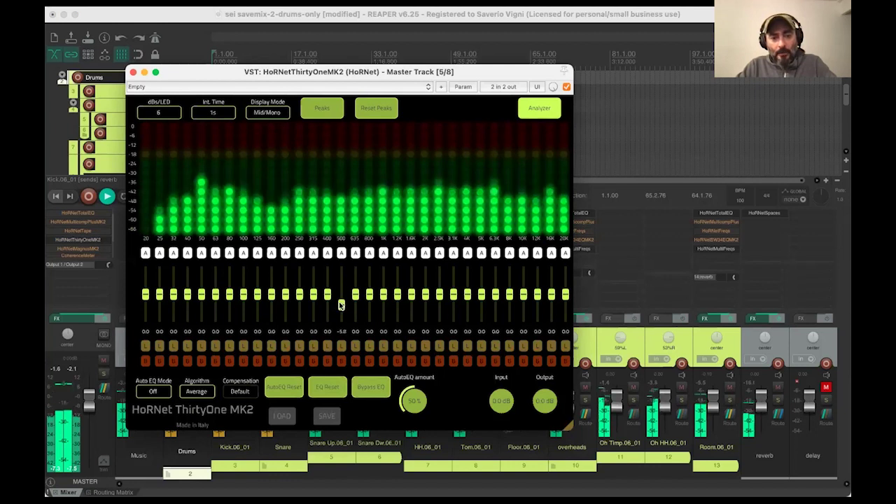
double_click(339, 303)
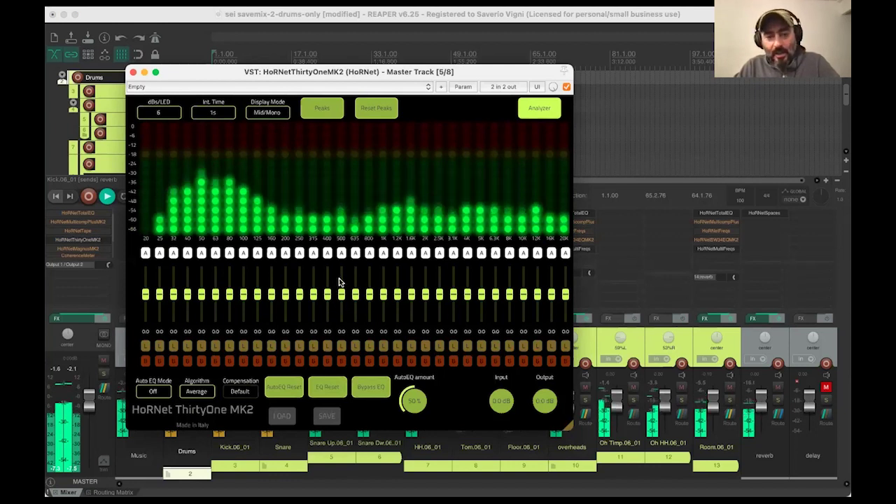
- Set the Auto EQ Mode of ThirtyOne MK2 on the master track to Continuous
left_click_drag(313, 70, 316, 63)
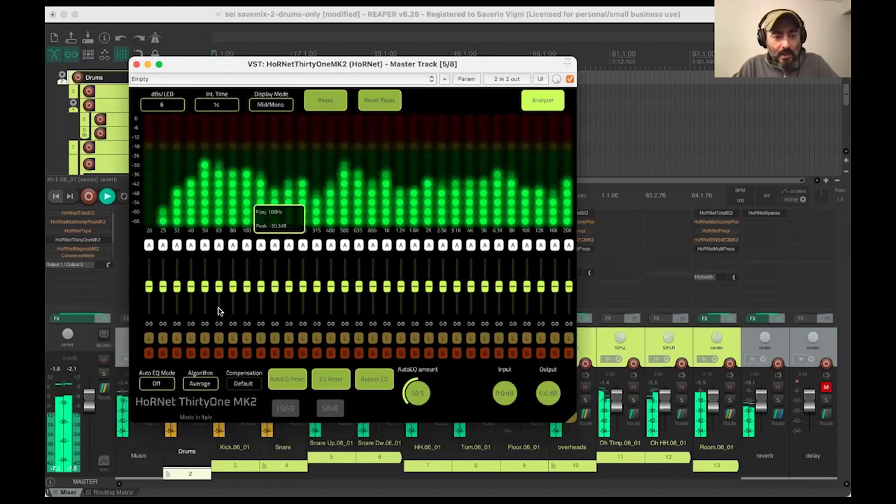
left_click(160, 382)
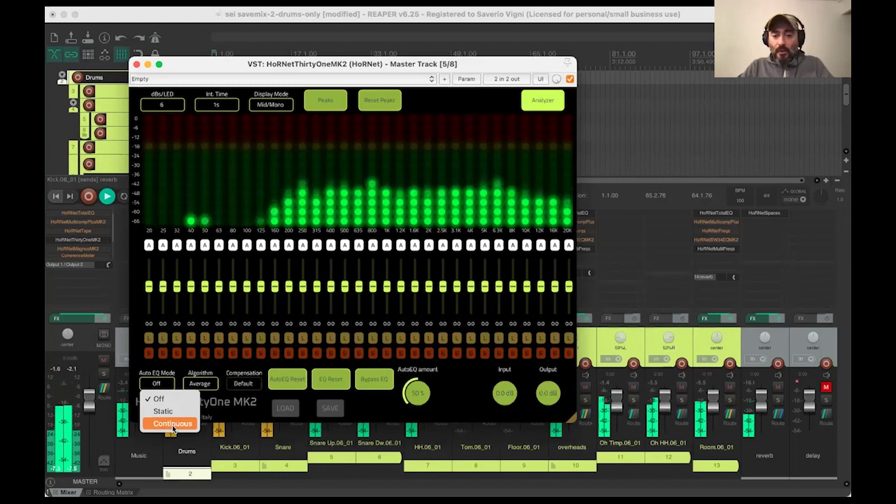
left_click(172, 425)
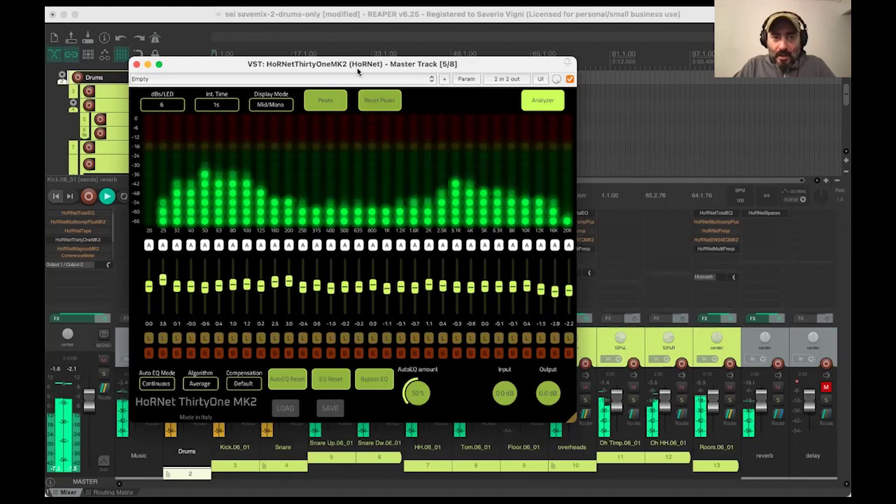
left_click_drag(360, 63, 353, 60)
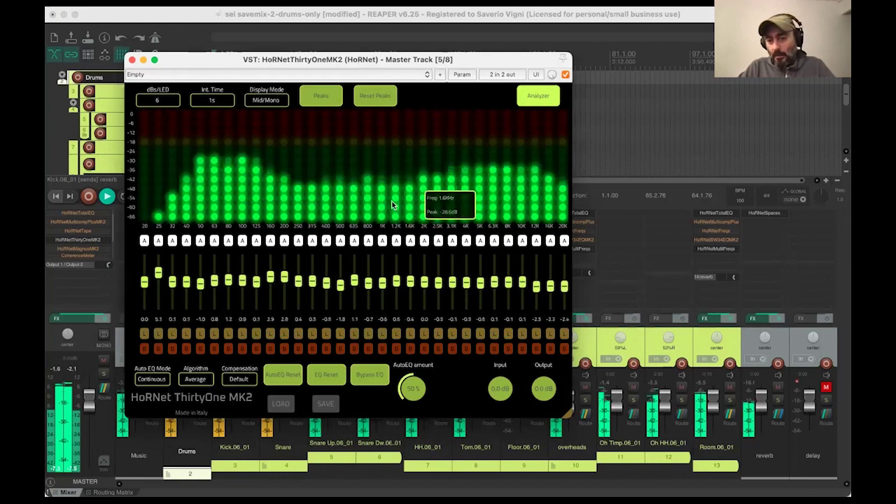
- Restart playback and examine the low-frequency bands of the master spectrum with the continuous Auto EQ running
key("space")
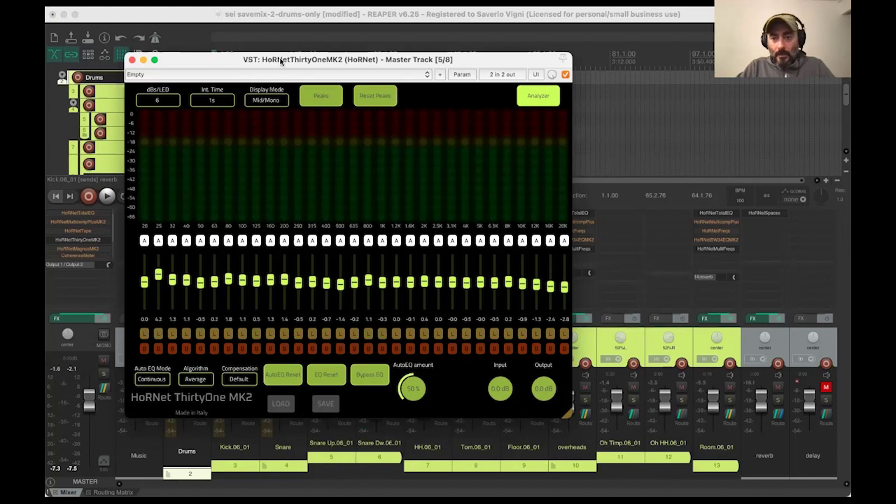
left_click_drag(281, 60, 318, 60)
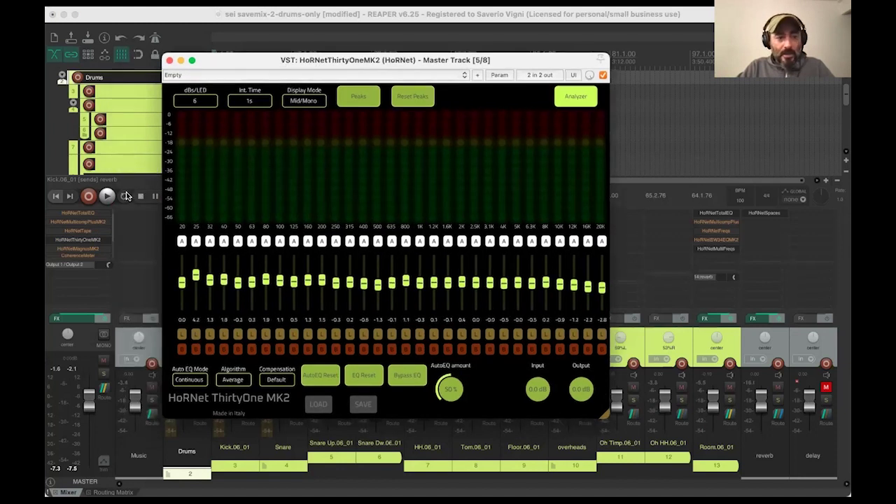
left_click(105, 197)
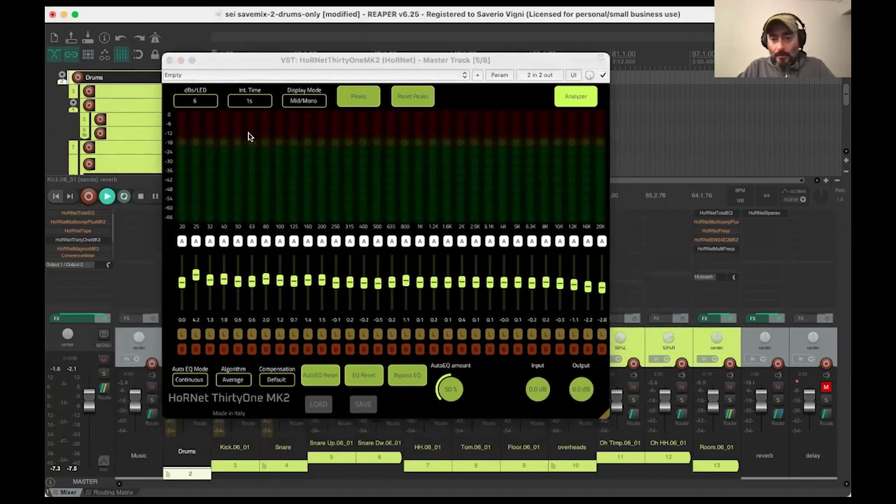
left_click_drag(354, 59, 300, 56)
mouse_move(319, 184)
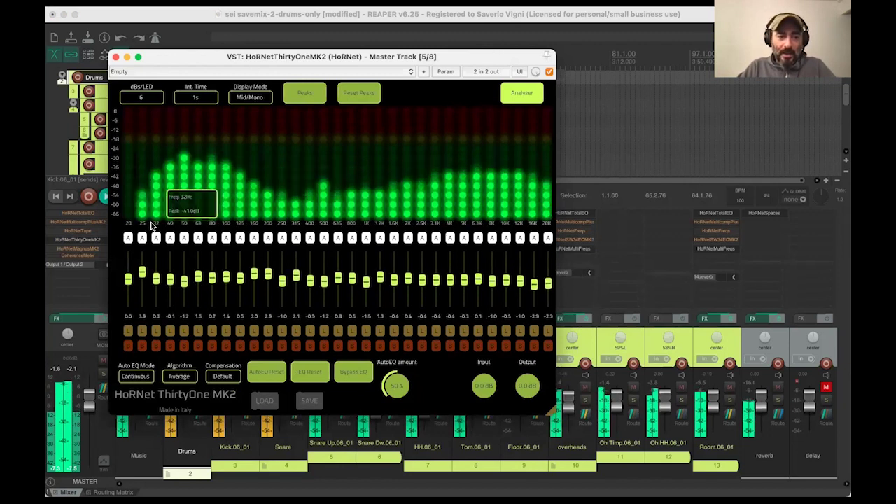
mouse_move(207, 228)
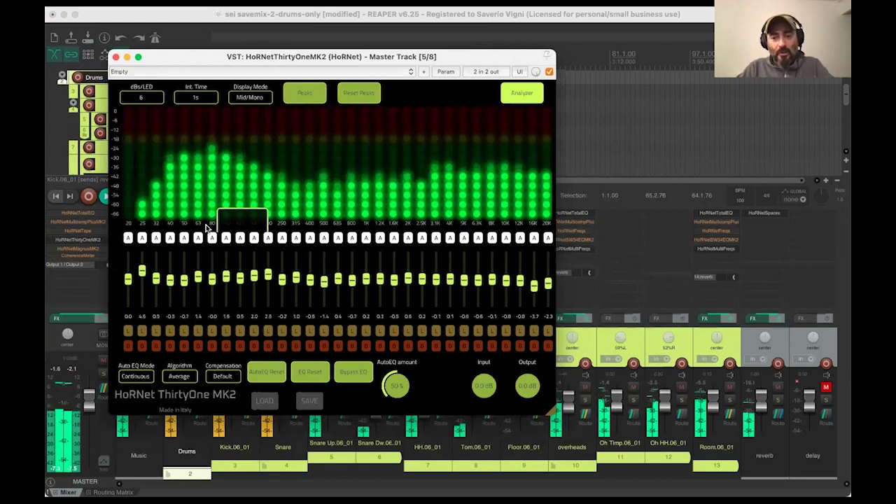
mouse_move(234, 207)
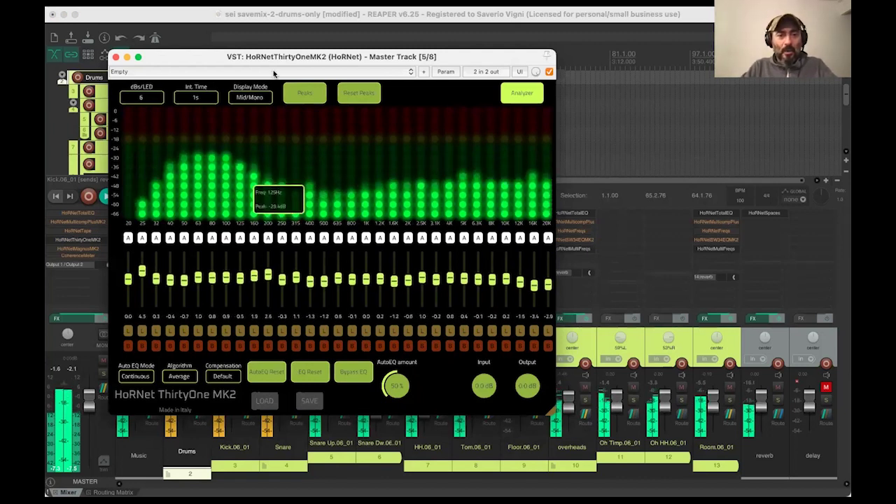
left_click_drag(277, 56, 294, 58)
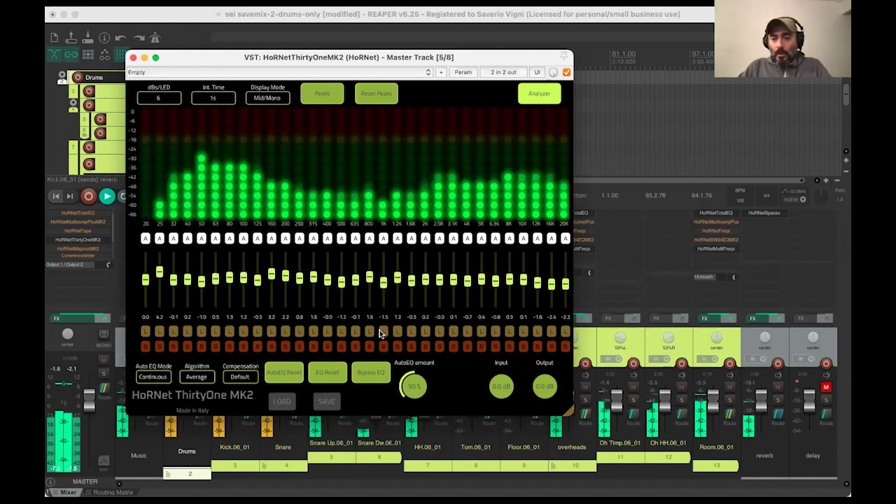
- Set the integration time of ThirtyOne MK2 to 4s
left_click(215, 99)
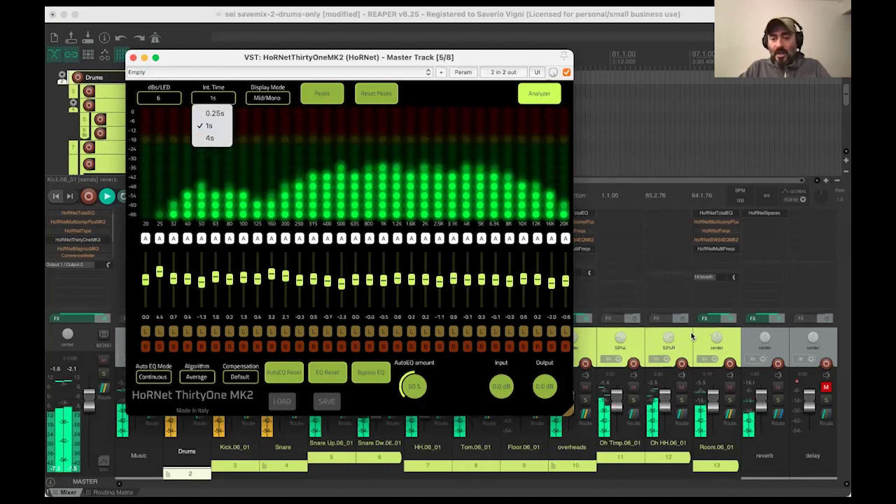
left_click(213, 129)
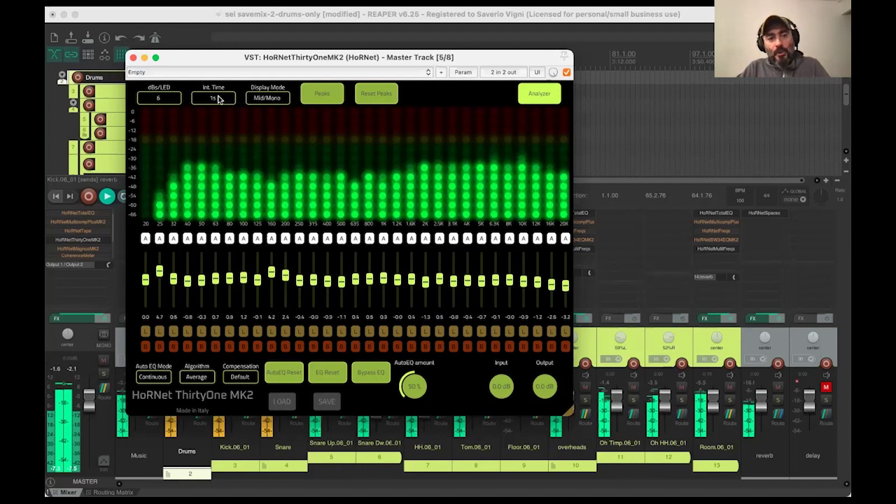
left_click(218, 99)
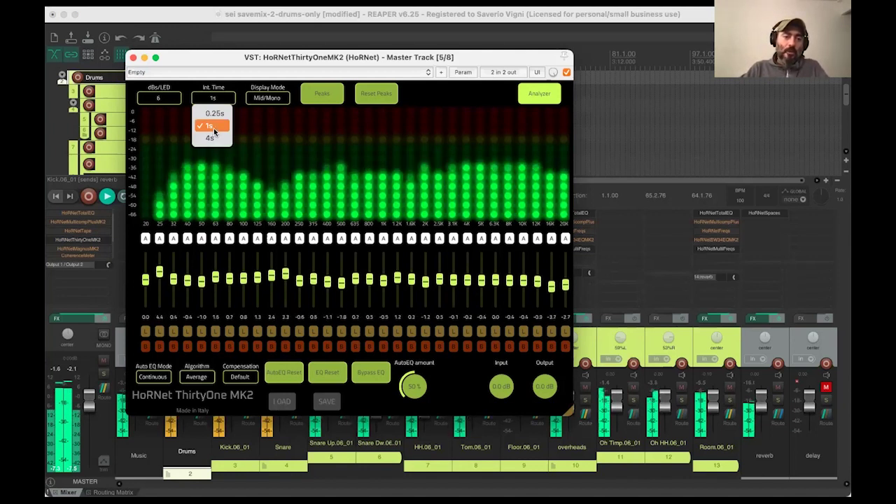
left_click(214, 128)
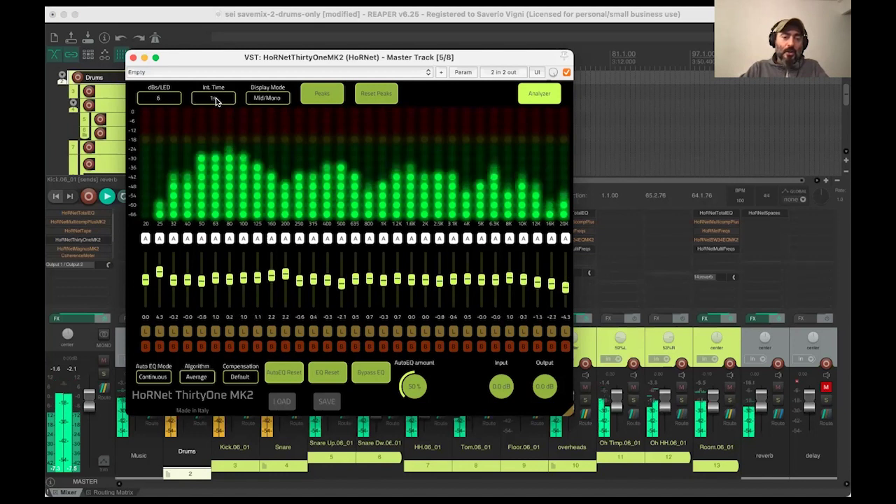
left_click(216, 100)
left_click(216, 138)
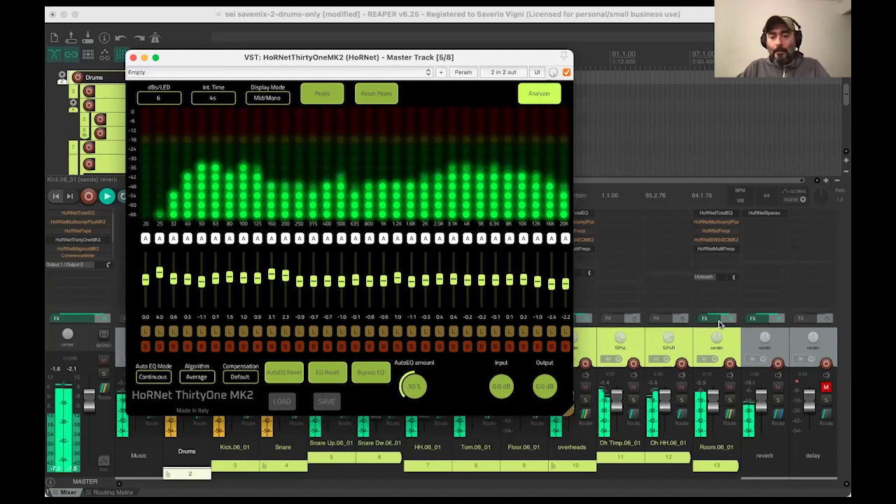
- Examine the low, mid and high bands of the master spectrum with the 4s integration time, restarting playback
mouse_move(355, 211)
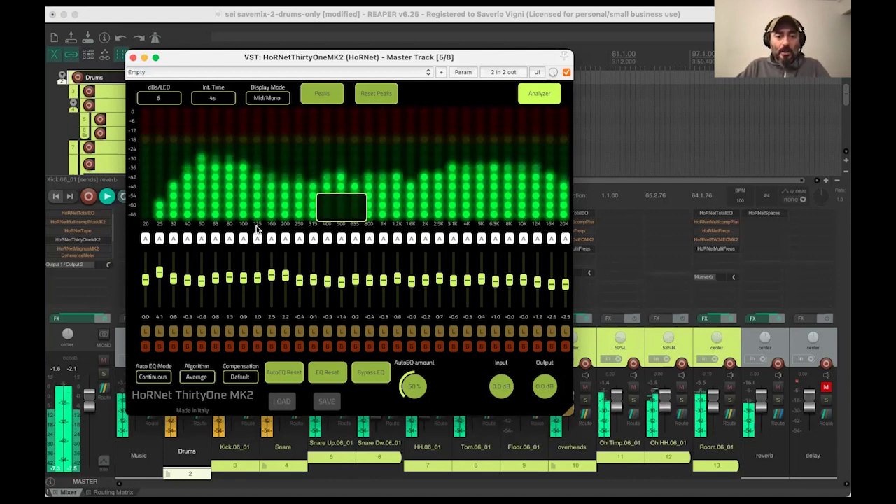
mouse_move(258, 214)
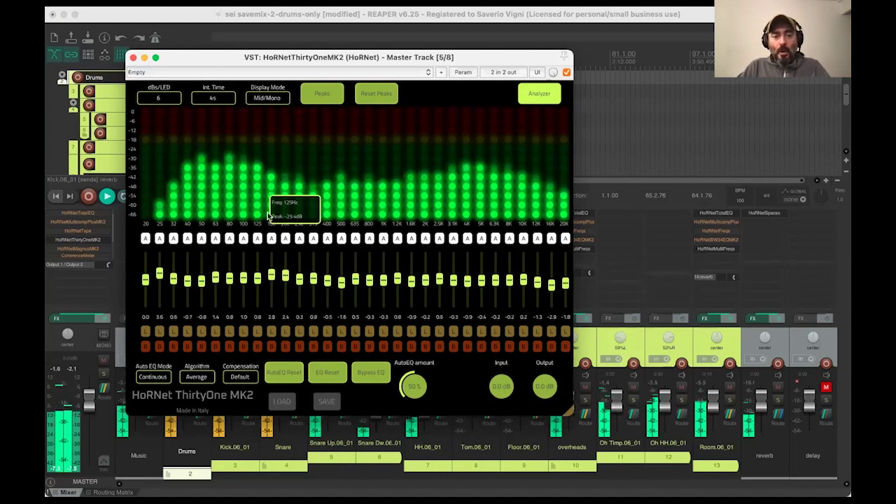
mouse_move(410, 201)
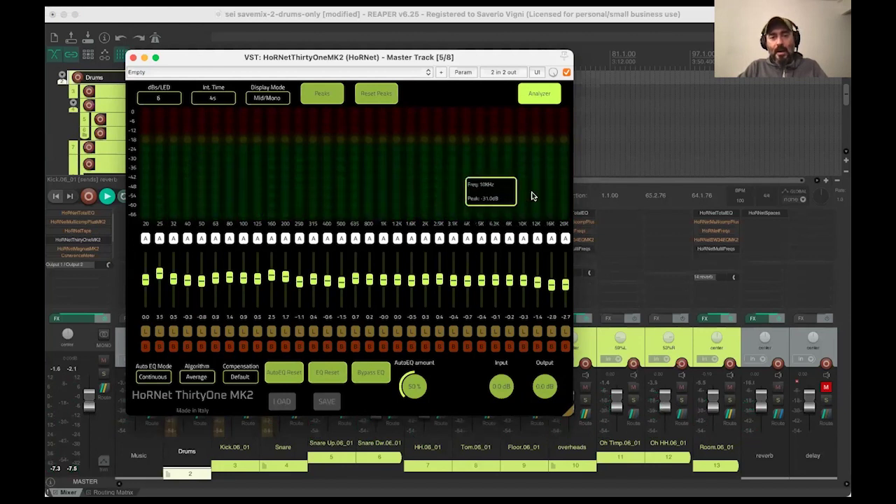
key("space")
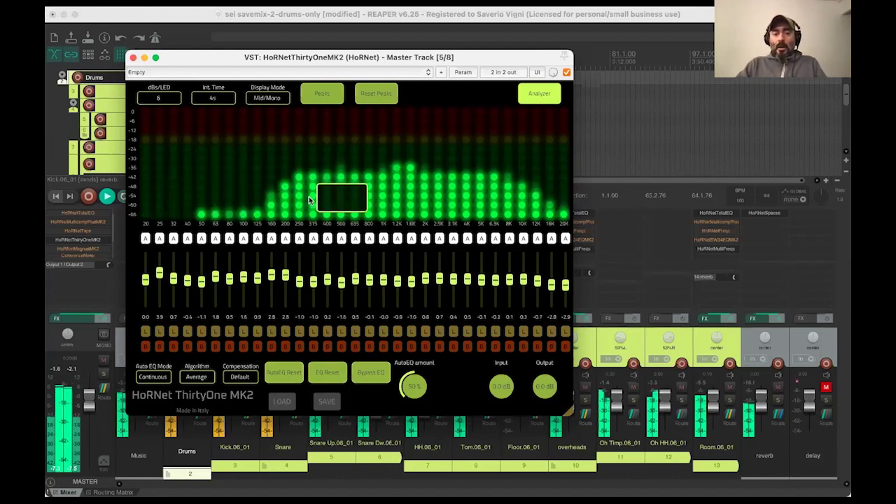
left_click_drag(331, 58, 341, 56)
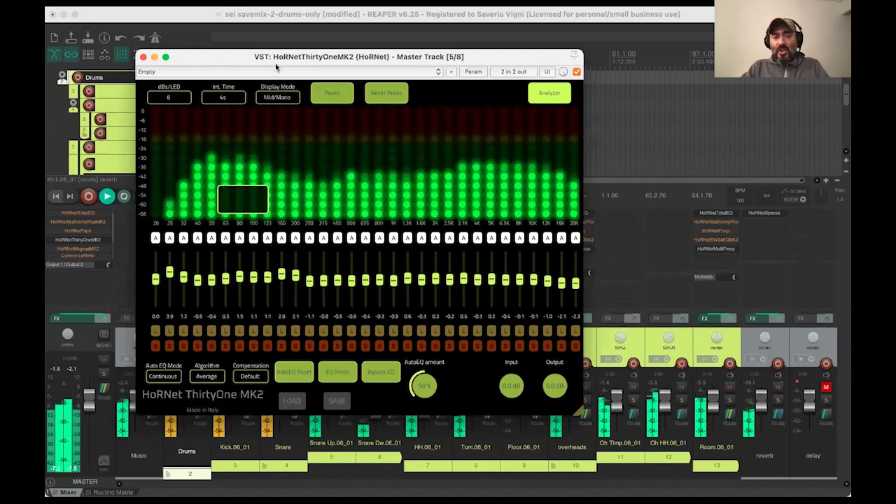
- Set the Auto EQ Mode of ThirtyOne MK2 on the master track to Static
left_click_drag(280, 62, 271, 65)
mouse_move(379, 155)
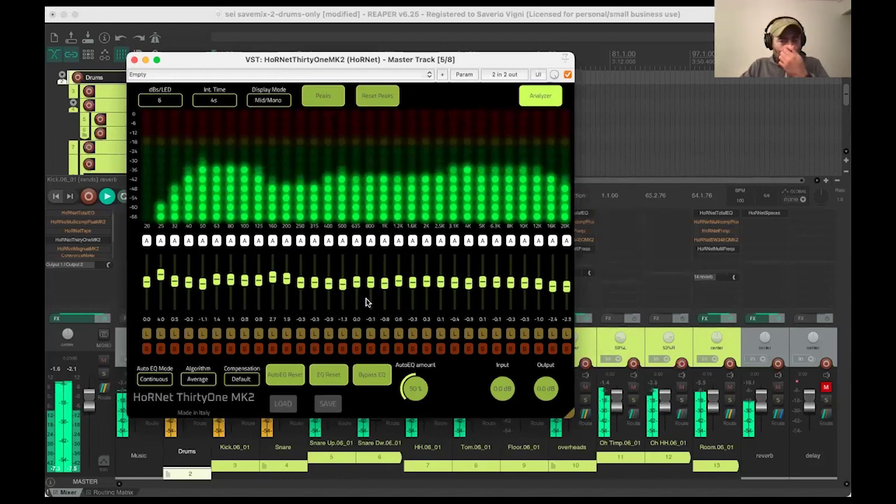
left_click(154, 379)
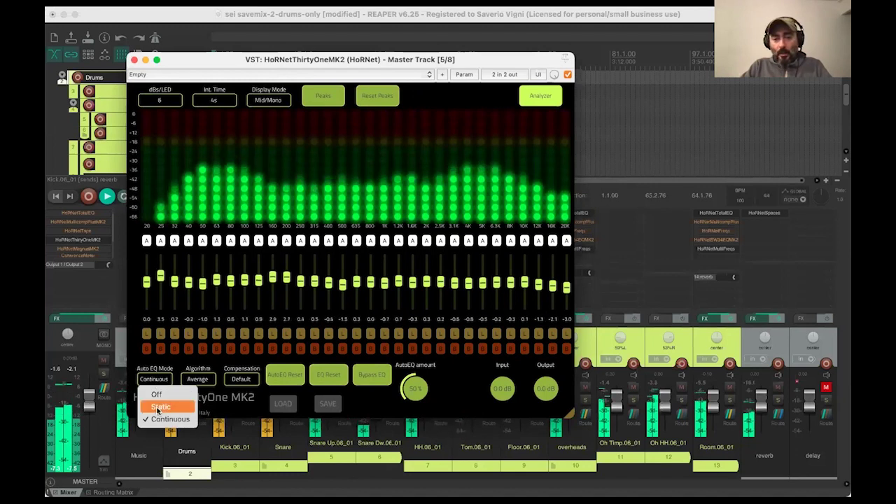
left_click(158, 411)
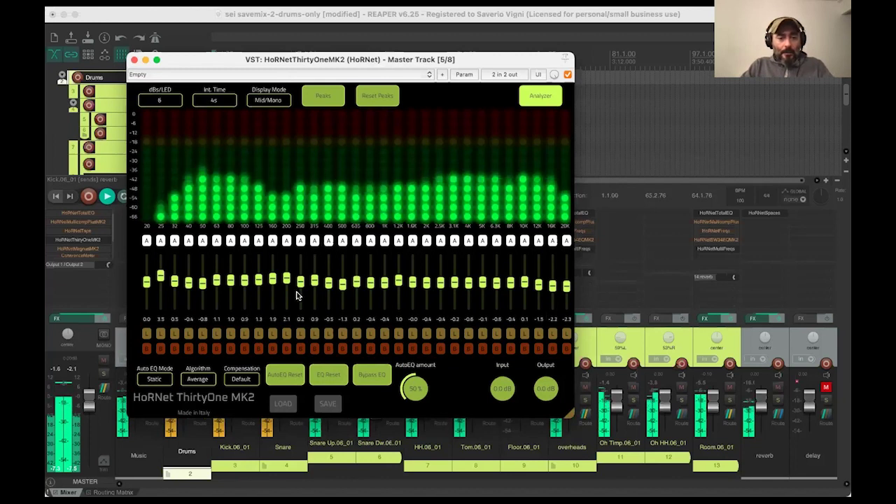
- Switch the Auto EQ algorithm of ThirtyOne MK2 to Median and examine the mid bands of the master spectrum
left_click(198, 378)
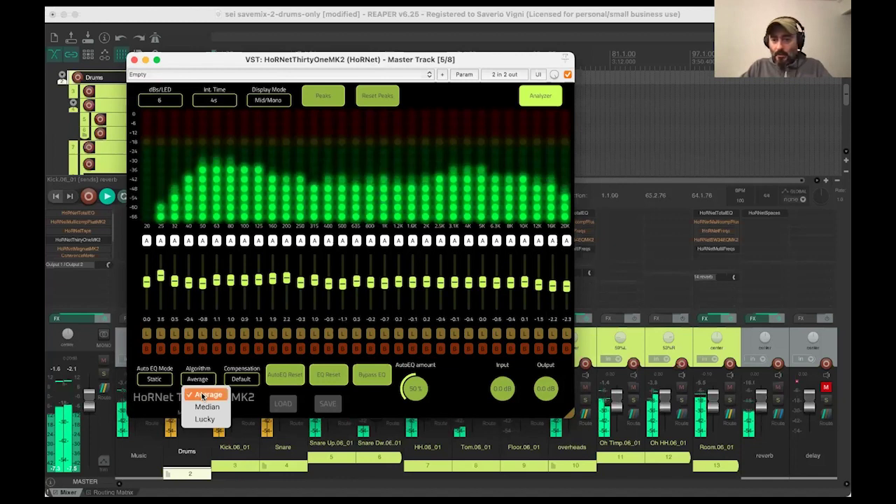
left_click(203, 396)
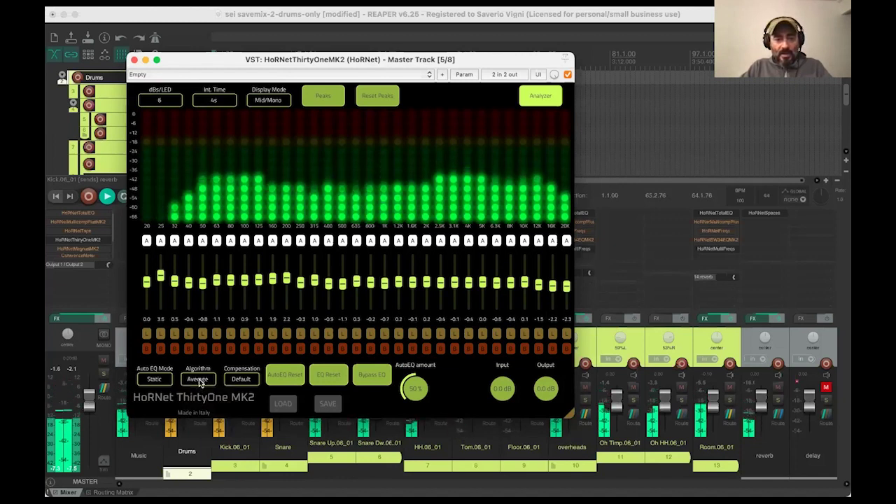
left_click(200, 382)
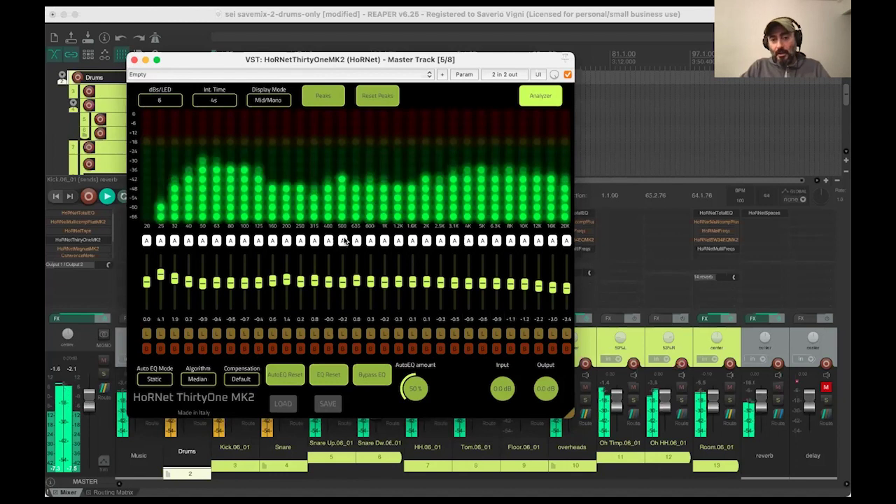
mouse_move(384, 203)
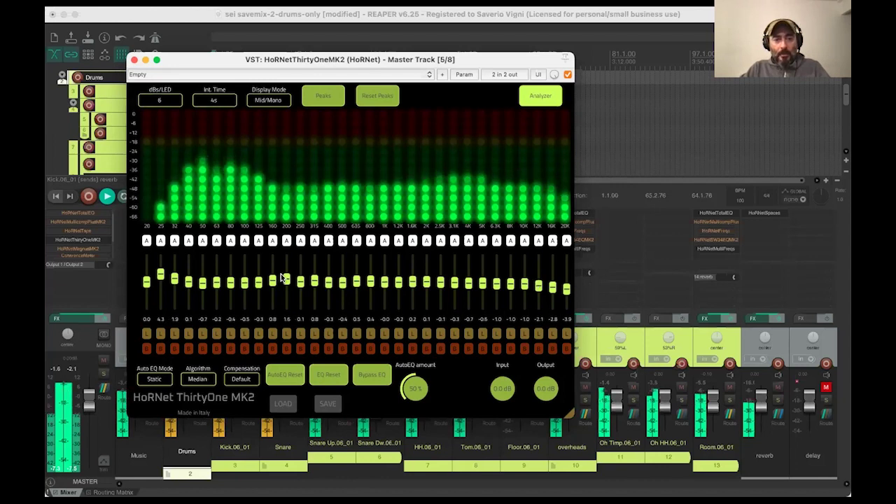
- Return the Auto EQ algorithm to Average and examine the low and high bands of the spectrum
left_click(198, 379)
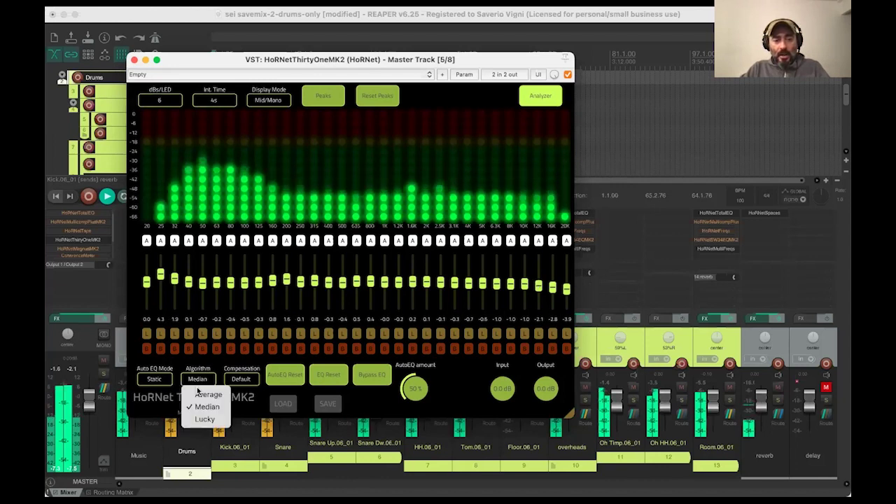
left_click(198, 394)
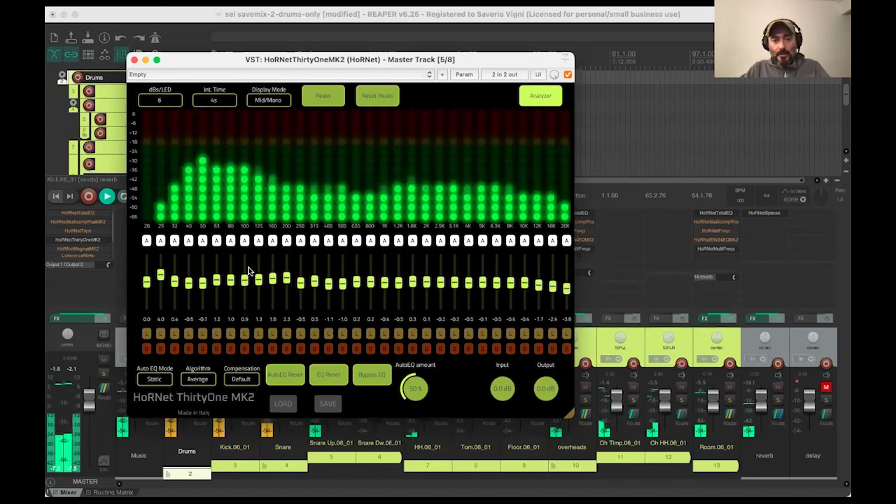
left_click(525, 196)
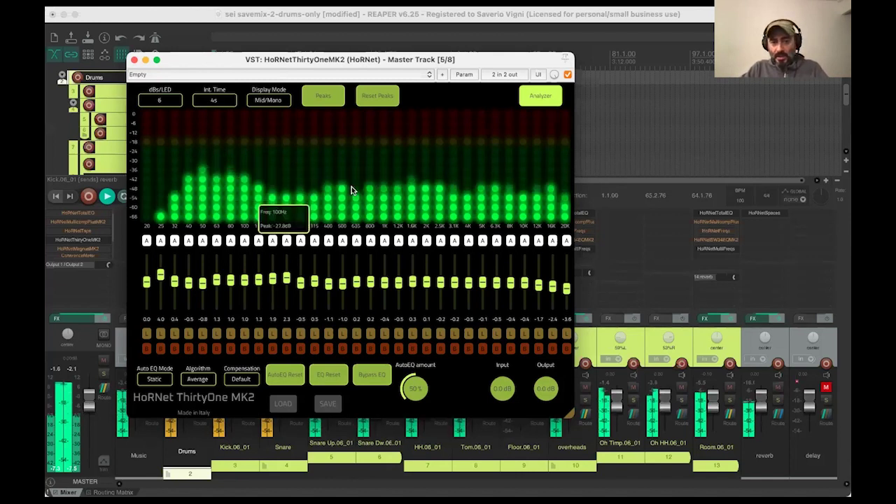
- Set the Auto EQ algorithm to Median again and try a different AutoEQ amount, ending at 50 %
left_click(194, 380)
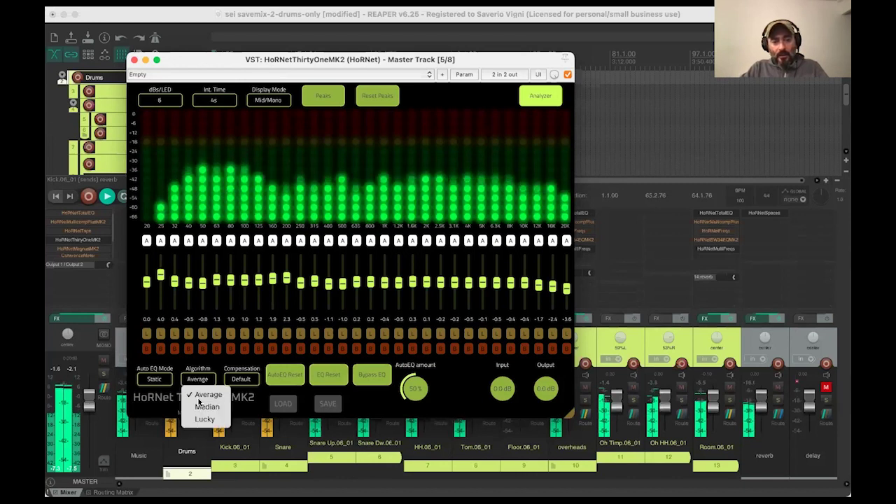
left_click(201, 408)
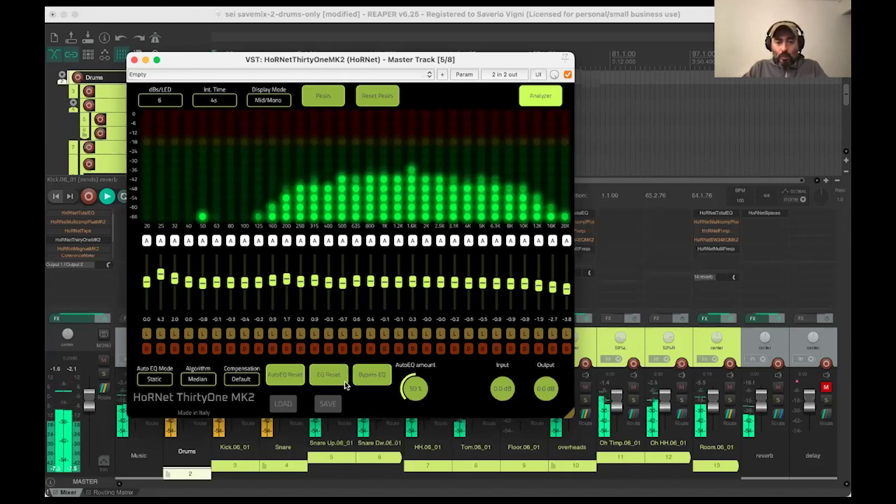
left_click_drag(414, 389, 414, 345)
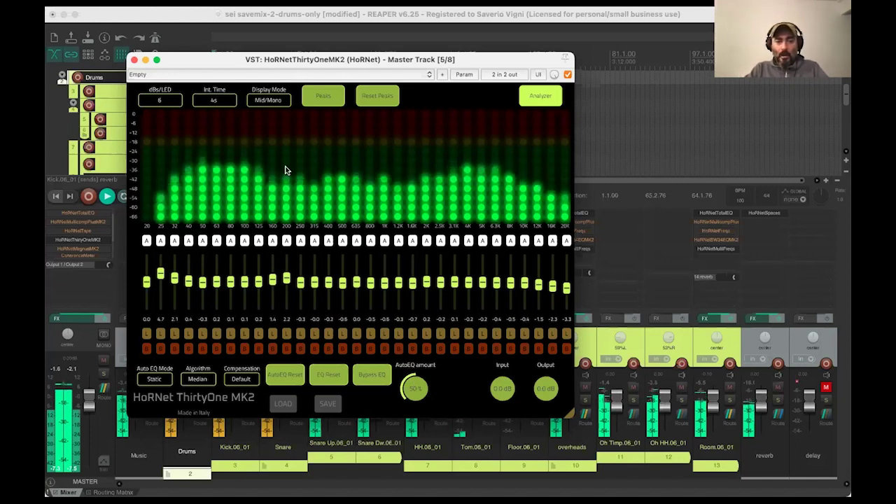
mouse_move(414, 384)
left_mouse_down()
mouse_move(415, 353)
mouse_move(415, 387)
left_mouse_up()
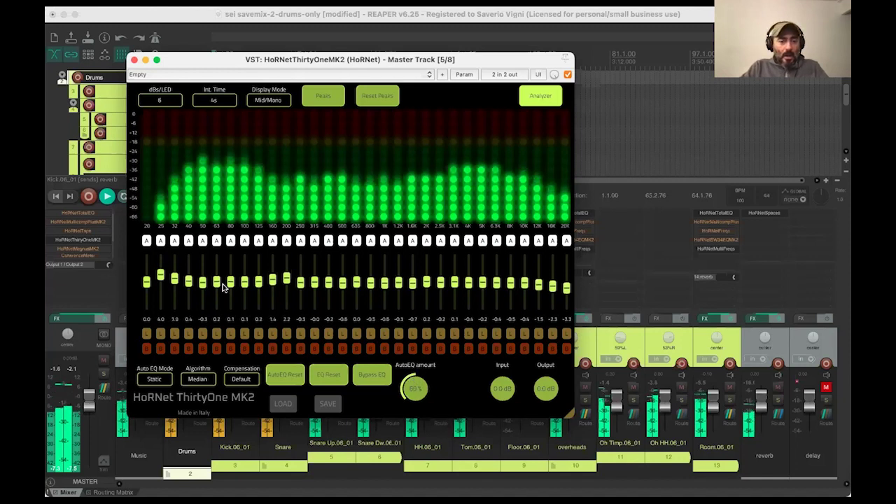
- Set the Auto EQ compensation of ThirtyOne MK2 to None
left_click(240, 380)
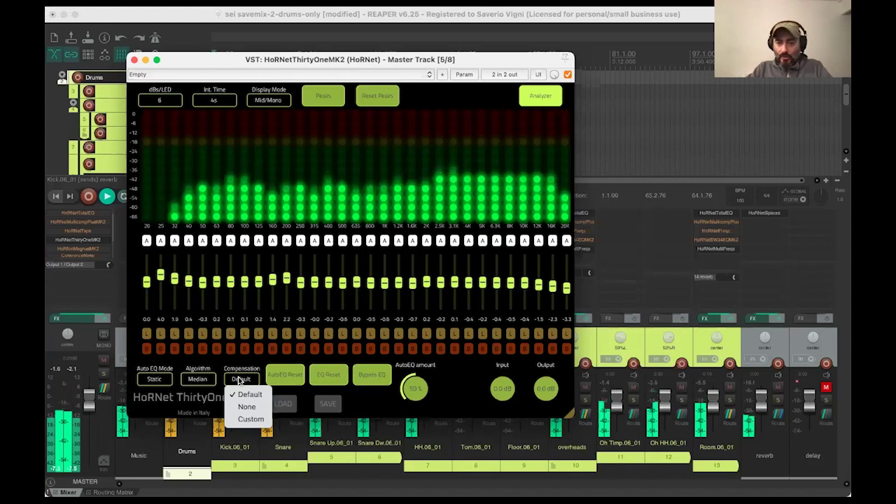
left_click(239, 379)
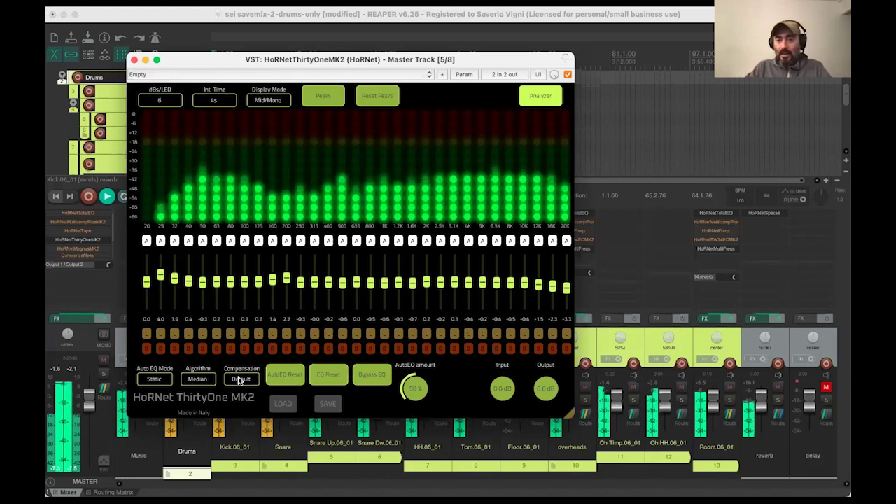
left_click(240, 380)
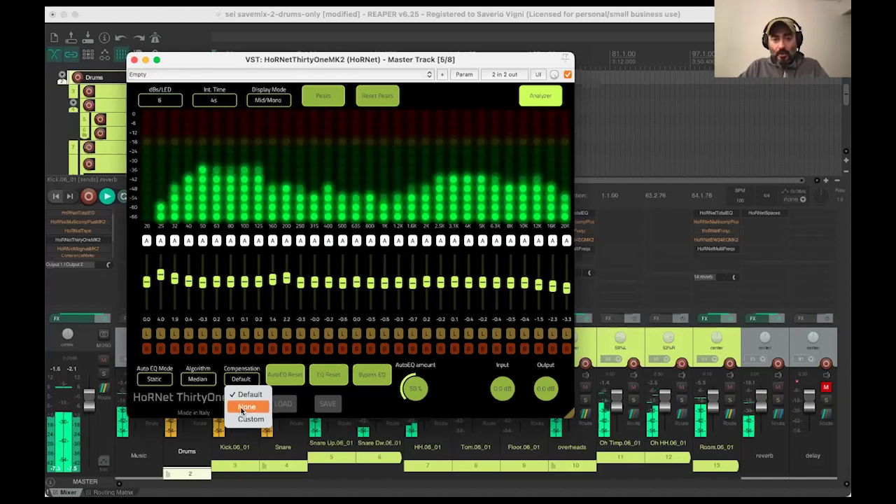
left_click(245, 408)
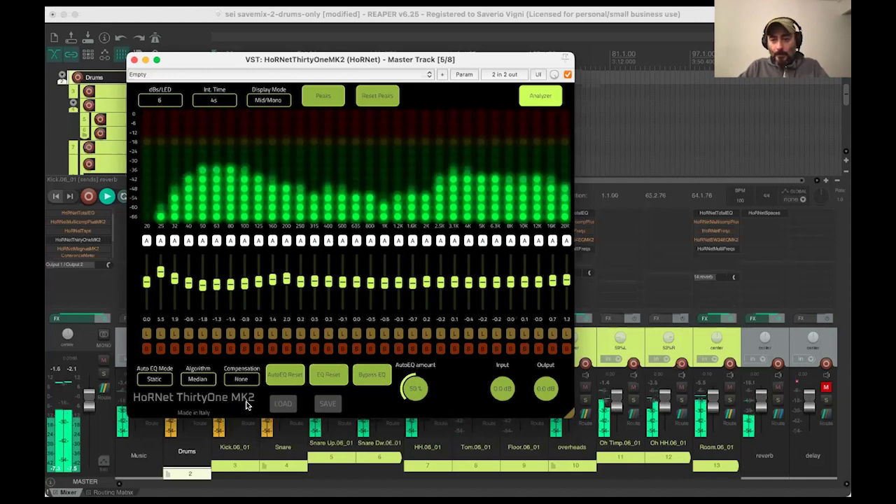
- Compare the Average and Median algorithms with compensation set to None, ending on Median
left_click(197, 380)
left_click(200, 393)
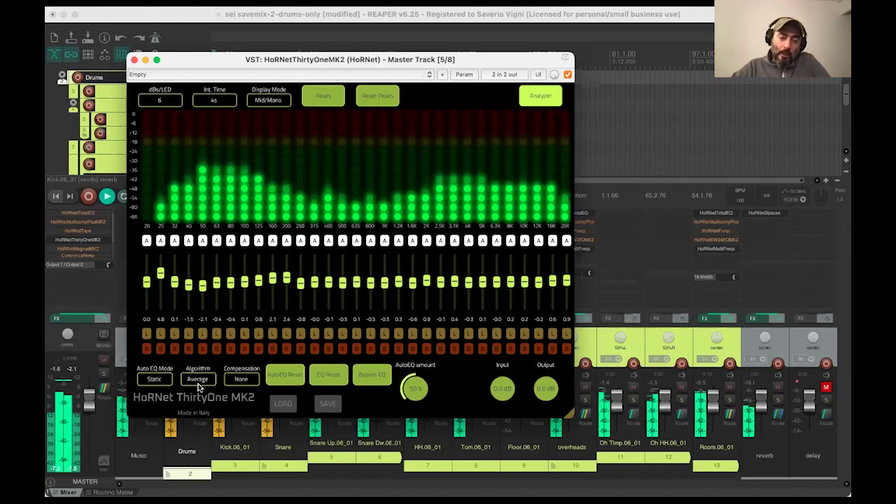
left_click(198, 387)
left_click(199, 405)
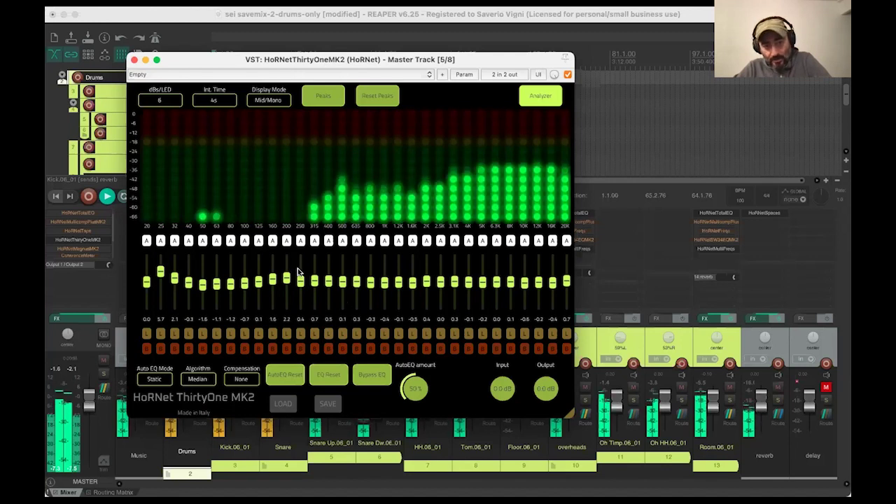
- Set the Auto EQ algorithm to Average and the compensation back to Default
left_click(199, 381)
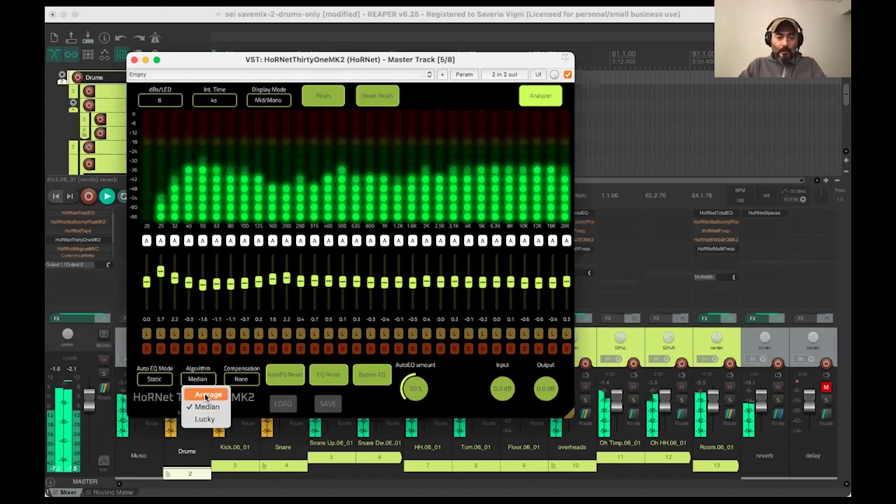
left_click(207, 395)
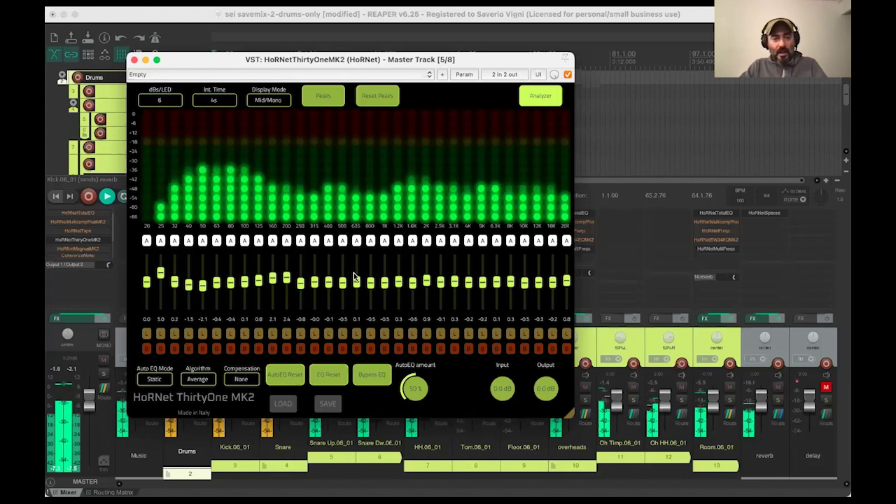
left_click(241, 379)
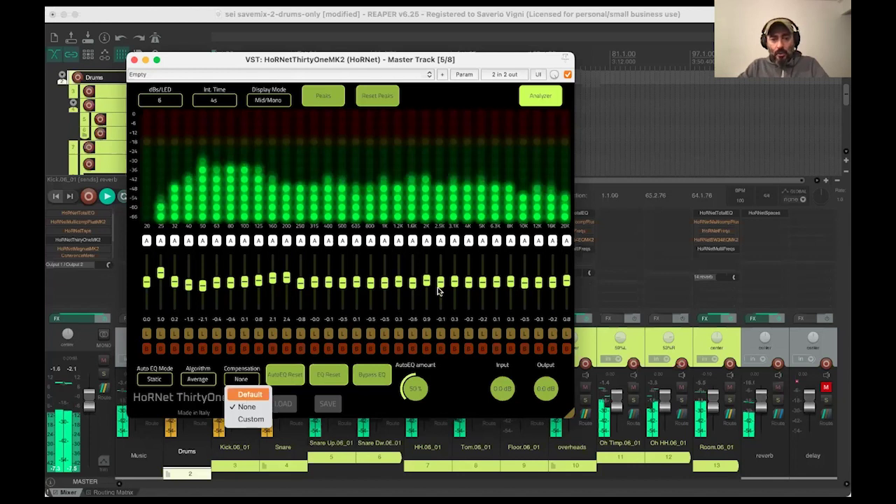
key("Return")
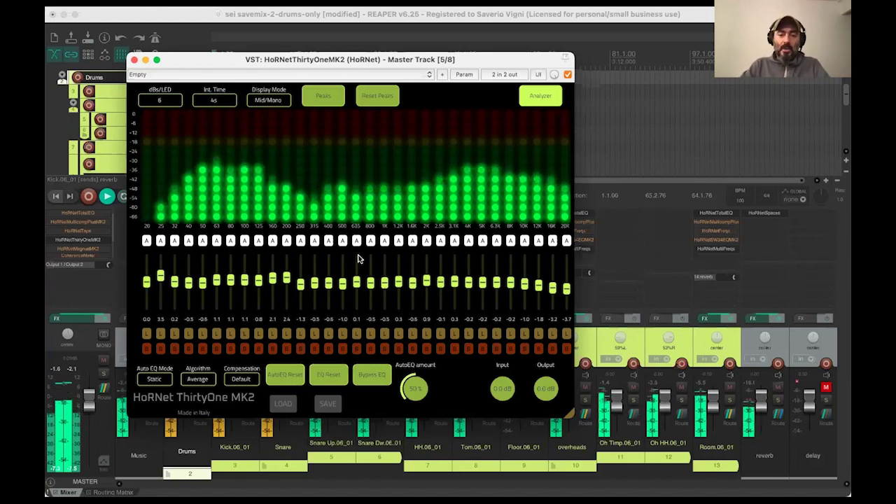
- Set the compensation to Custom and lower its curve from 6.3K to 20K, with about -4.4 at 6.3K and -5.2 at 20K
left_click(245, 382)
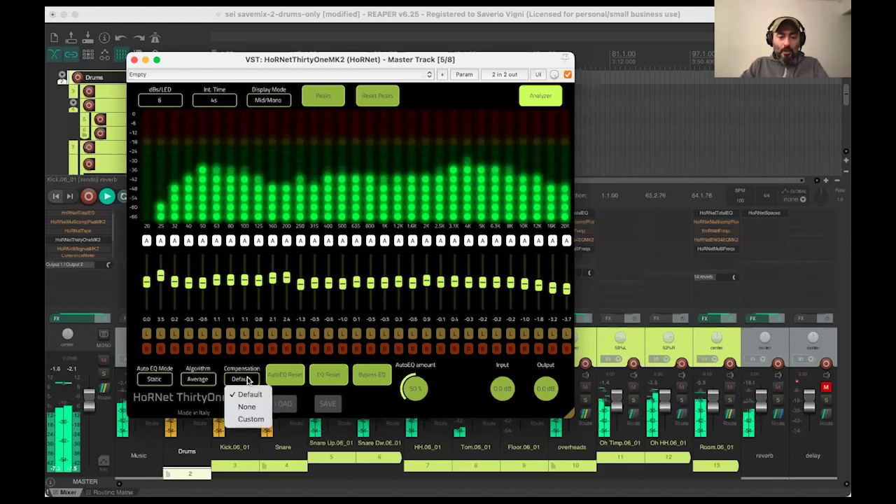
left_click(250, 419)
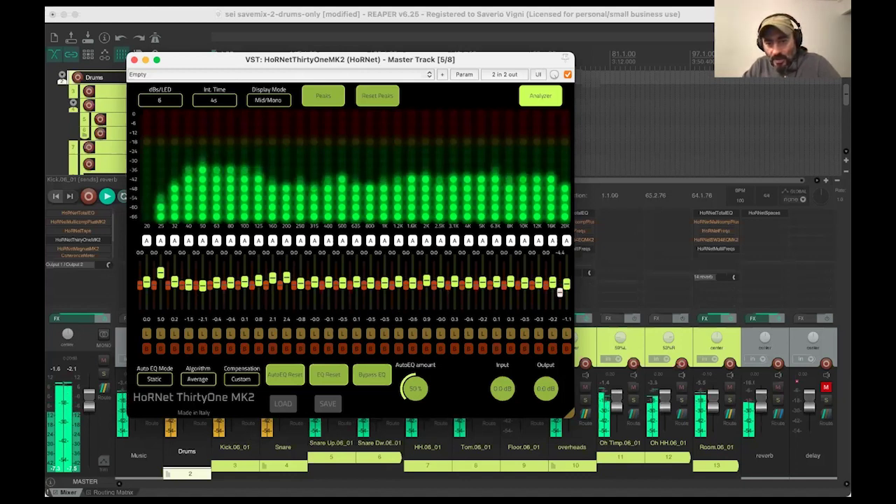
left_click_drag(552, 283, 519, 290)
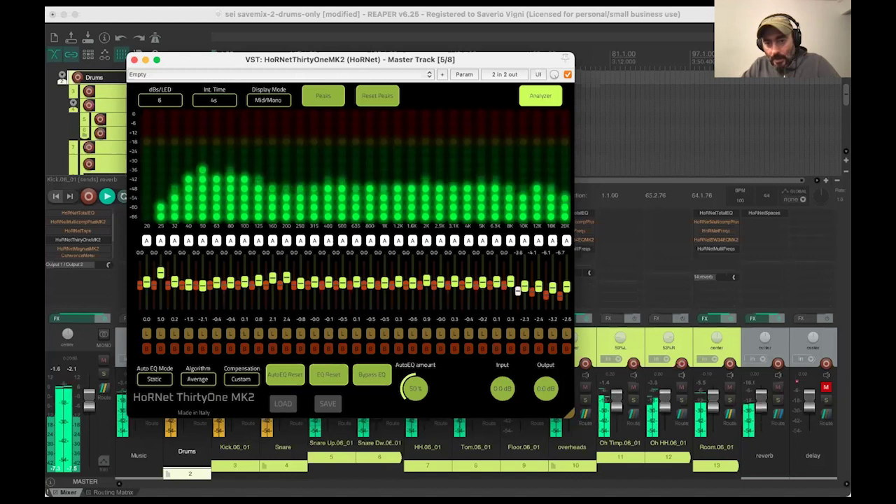
left_click_drag(505, 286, 505, 284)
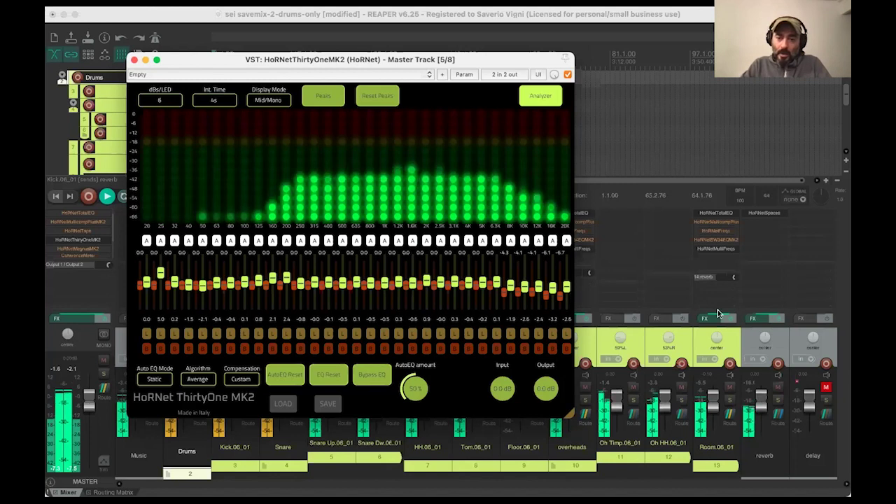
left_click_drag(498, 284, 491, 292)
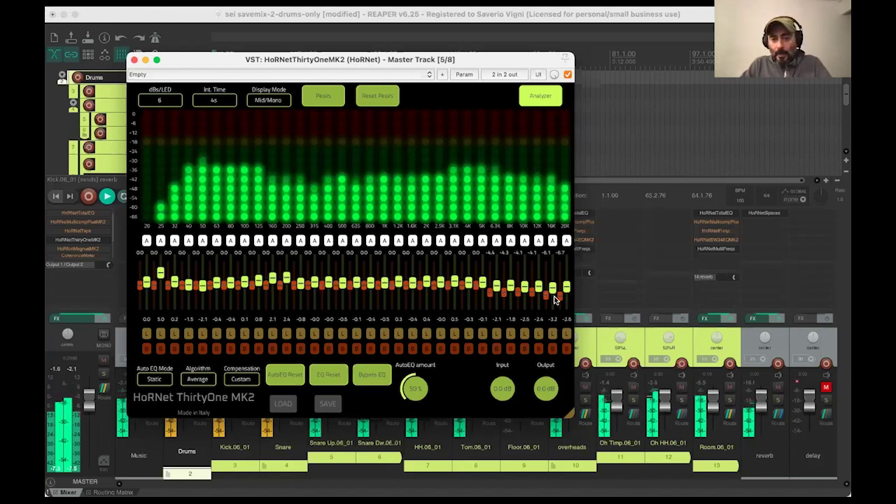
double_click(559, 297)
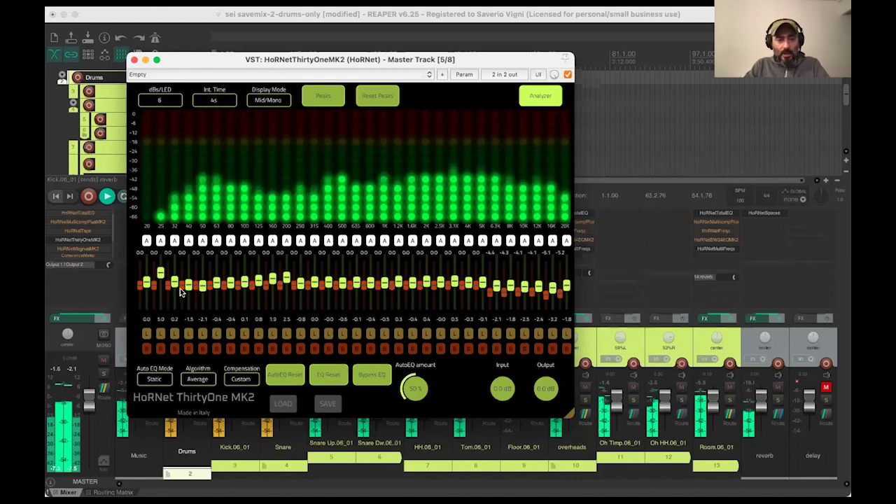
- Raise the custom compensation curve from 40 to 100 Hz, peaking at 11.8 at 50 Hz, and lower it around 400 to 635 Hz
left_click_drag(180, 289, 195, 264)
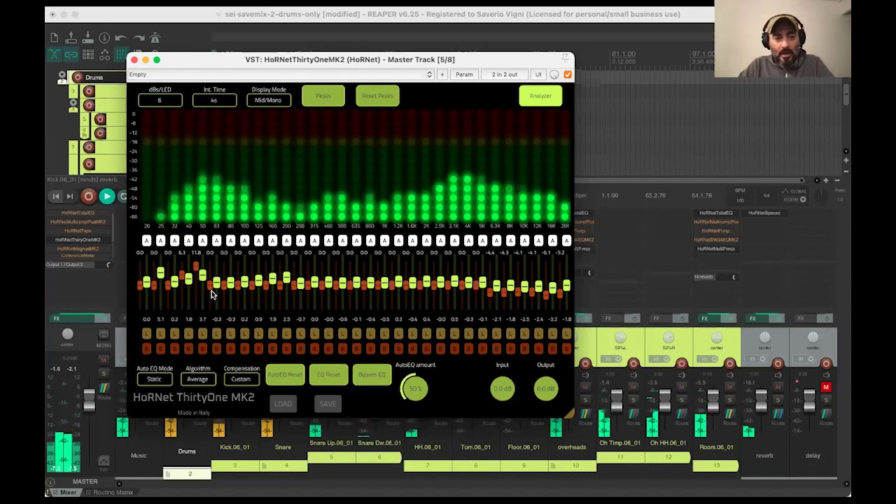
left_click_drag(214, 284, 238, 283)
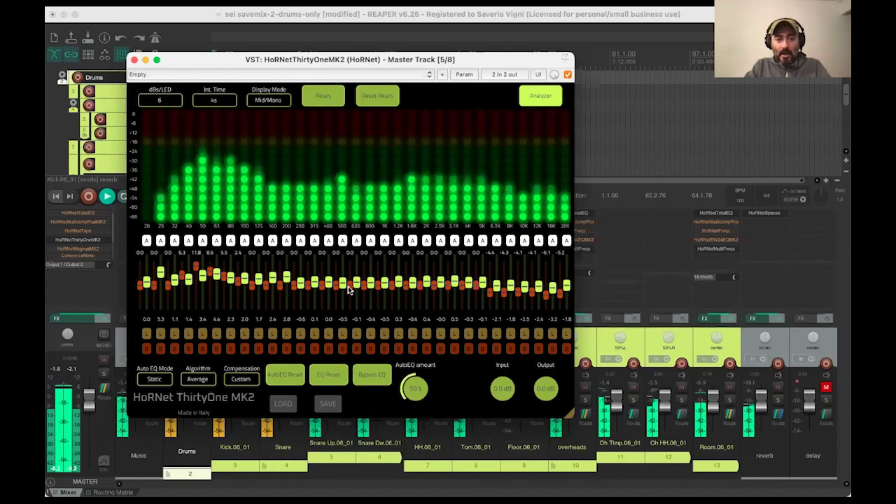
left_click_drag(350, 284, 350, 301)
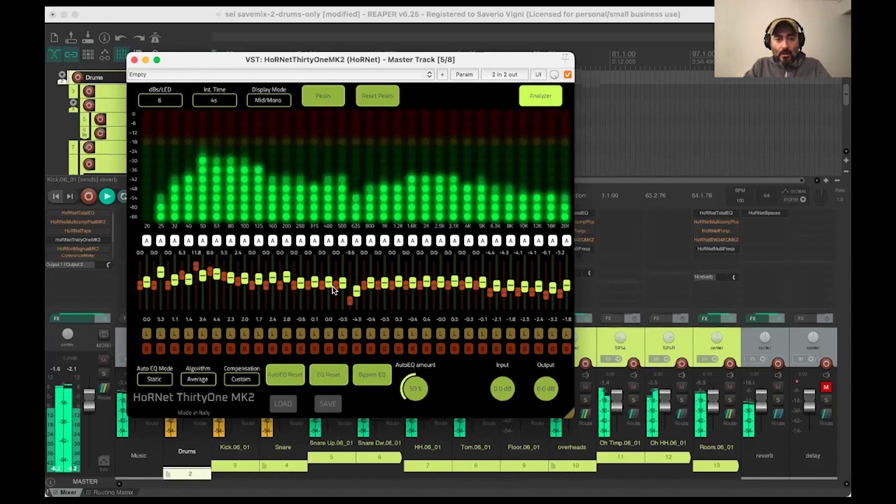
mouse_move(342, 283)
left_mouse_down()
mouse_move(321, 299)
mouse_move(348, 293)
left_mouse_up()
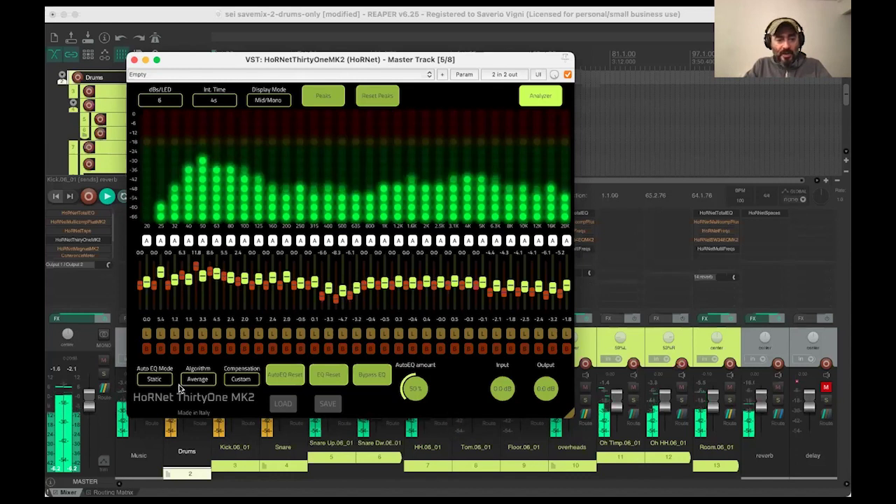
- Set the Auto EQ mode to Continuous and check the options for saving a preset or compensation curve
left_click(155, 378)
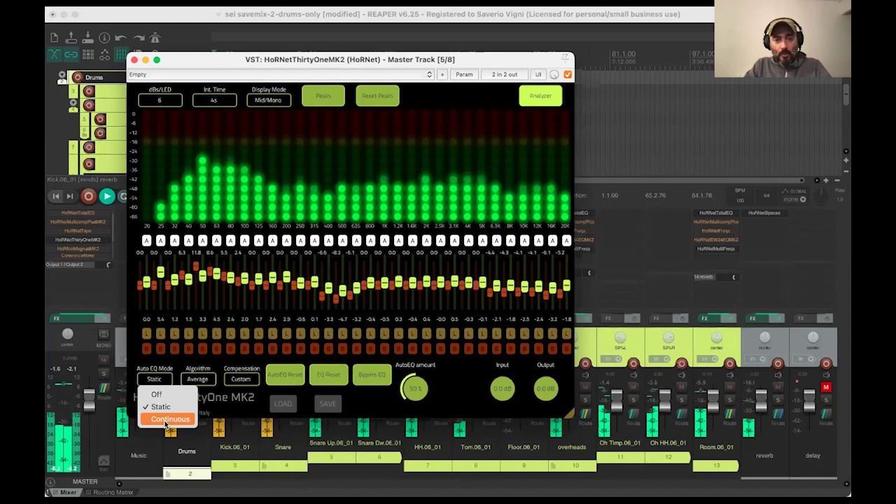
left_click(166, 419)
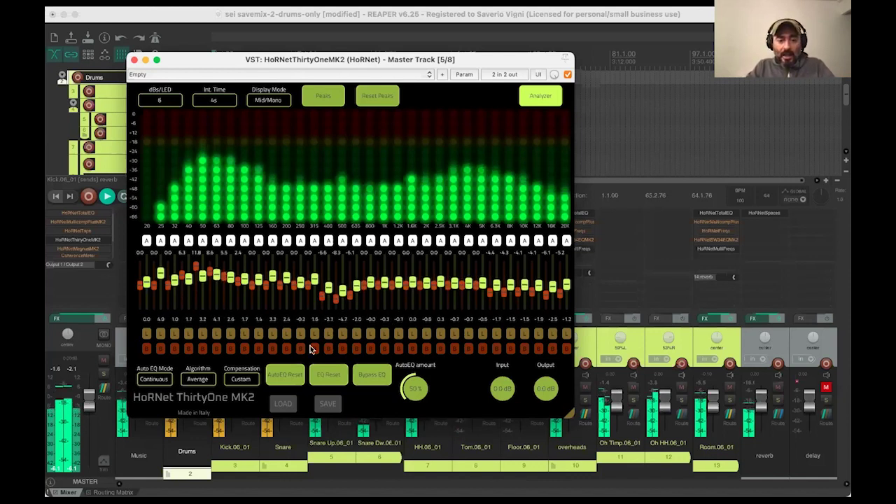
left_click(327, 404)
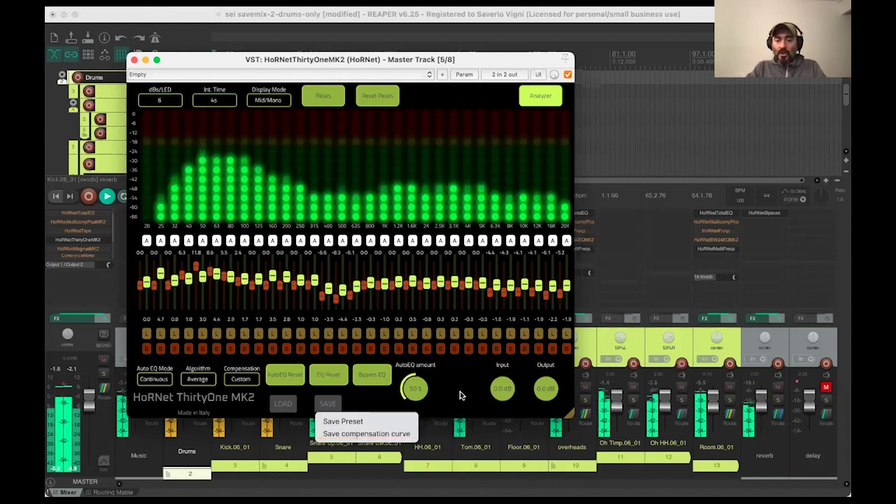
key("Escape")
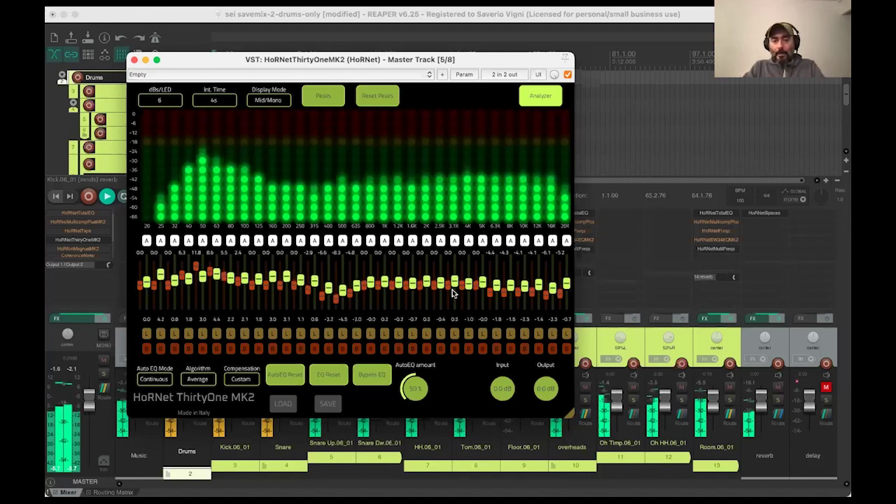
- Set the integration time to 1s and lower the custom compensation curve from 160 to 250 Hz, with -3.2 at 160 Hz and -3.5 at 200 Hz
left_click(214, 100)
left_click(219, 130)
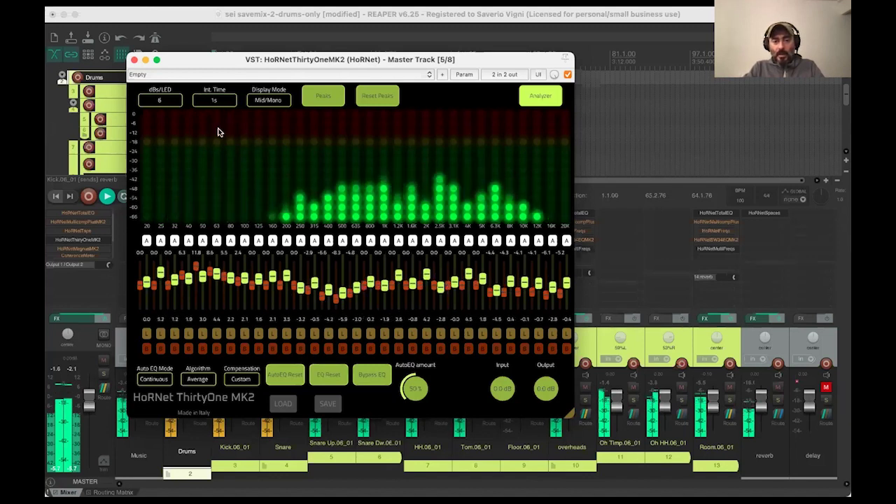
left_click(278, 287)
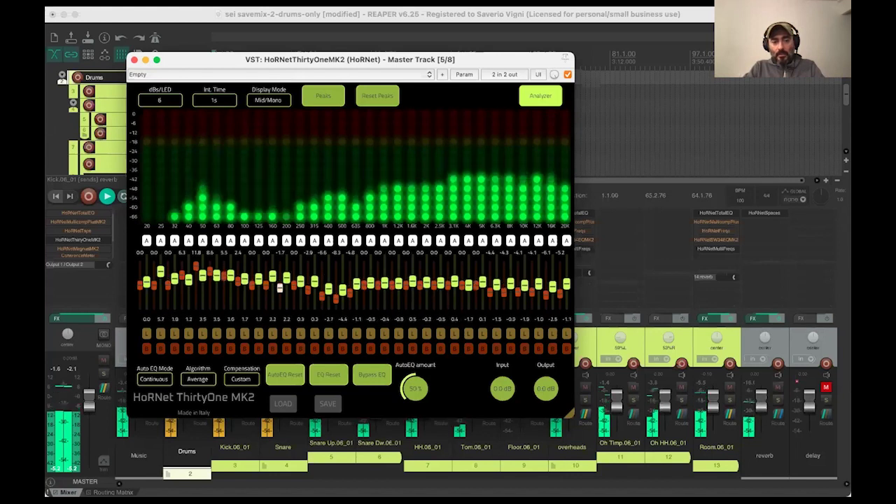
left_click_drag(294, 287, 294, 293)
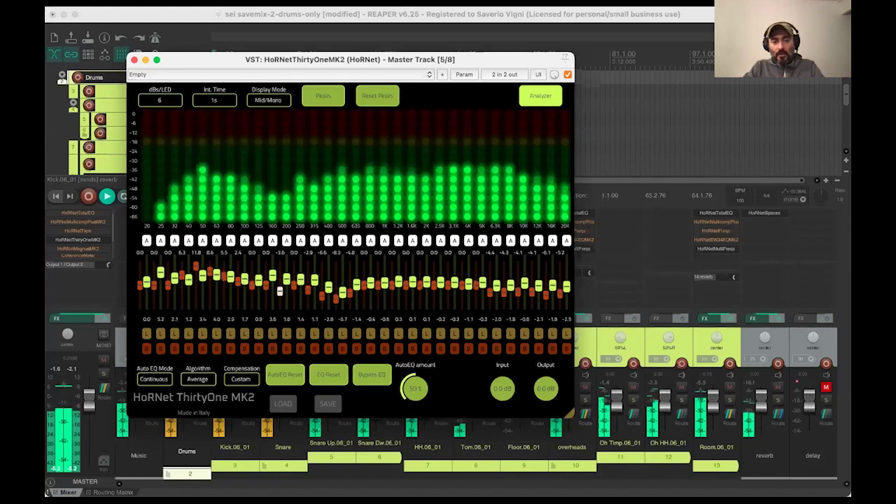
left_click(265, 289)
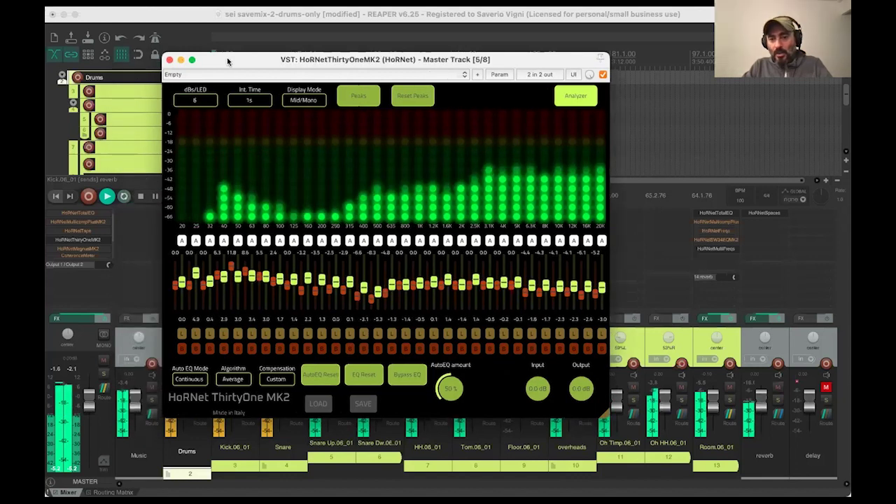
mouse_move(227, 58)
left_mouse_down()
mouse_move(156, 59)
mouse_move(227, 59)
left_mouse_up()
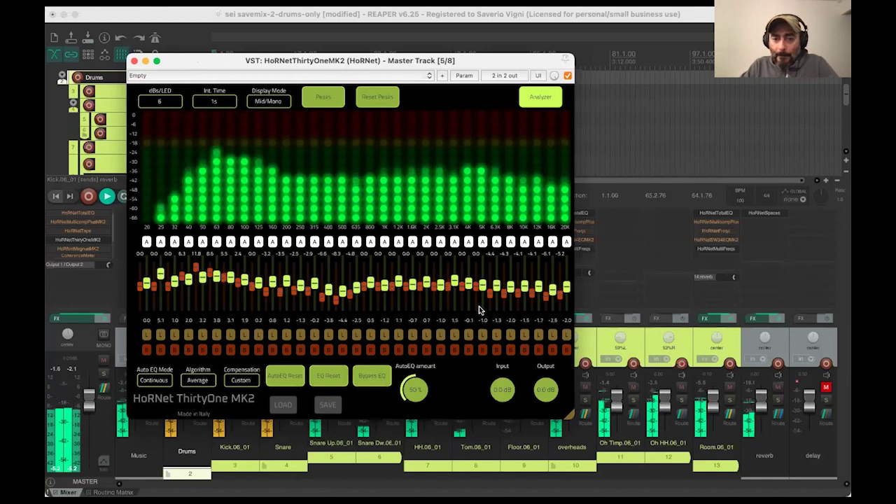
key("space")
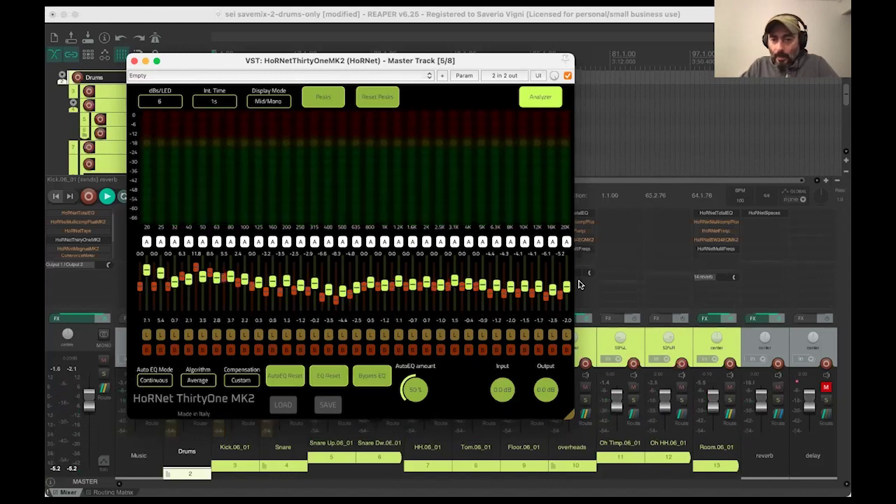
key("space")
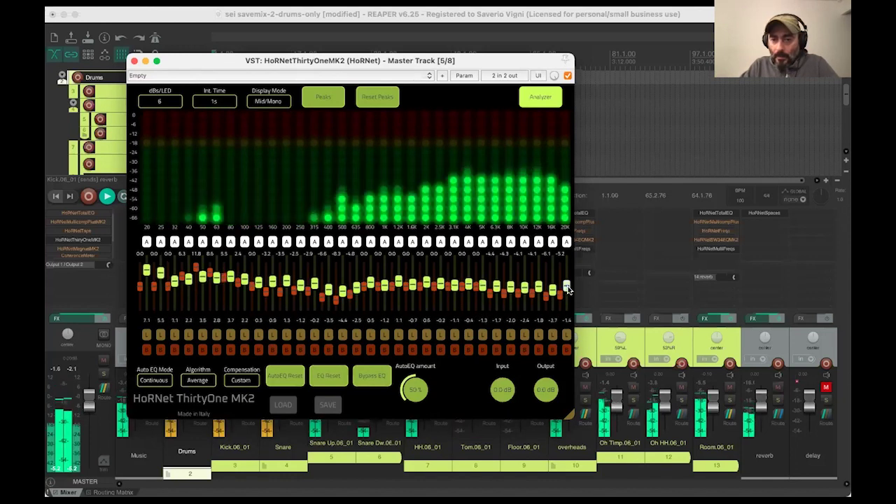
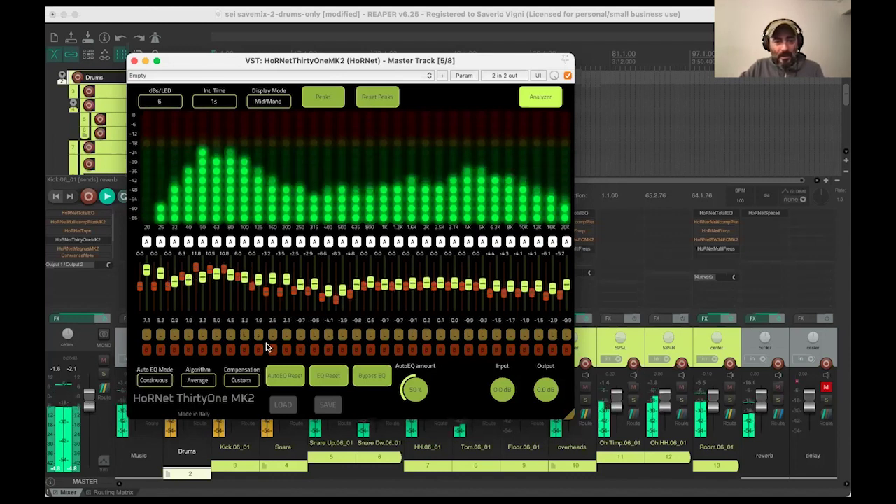
- Compare the Default compensation with the Custom curve, resetting the Auto EQ in between and ending on Custom
left_click(240, 381)
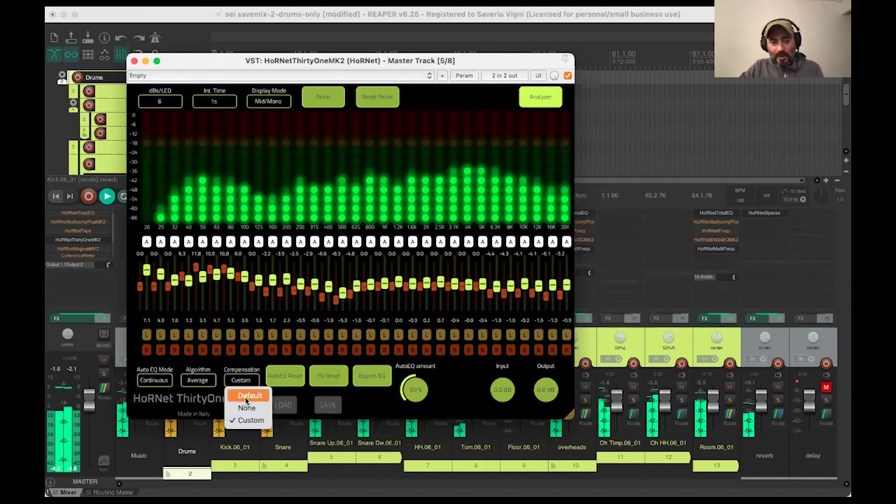
left_click(248, 396)
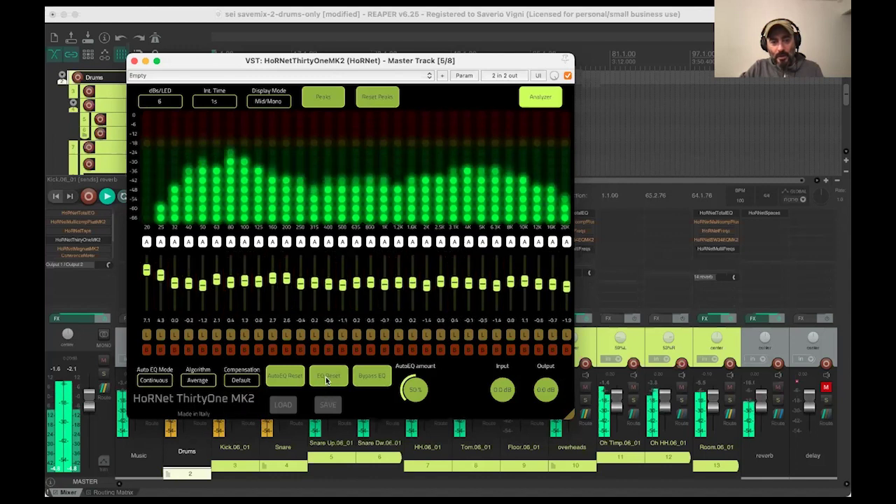
left_click(285, 377)
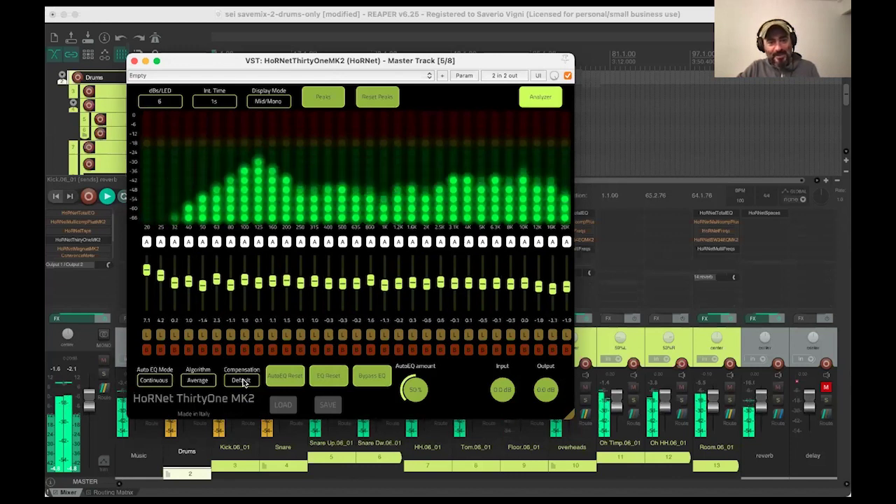
left_click(242, 381)
left_click(247, 422)
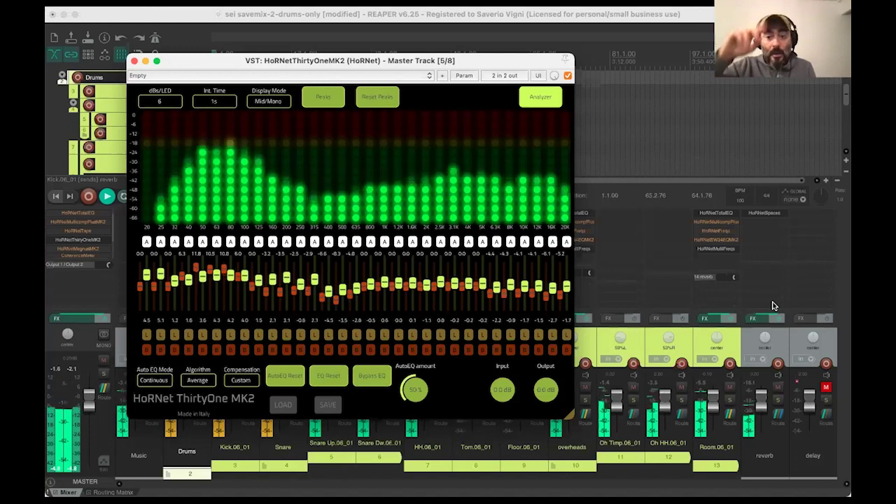
- Keep the Auto EQ mode on Continuous and compare the Median algorithm with Average, ending on Average
left_click(155, 380)
left_click(163, 418)
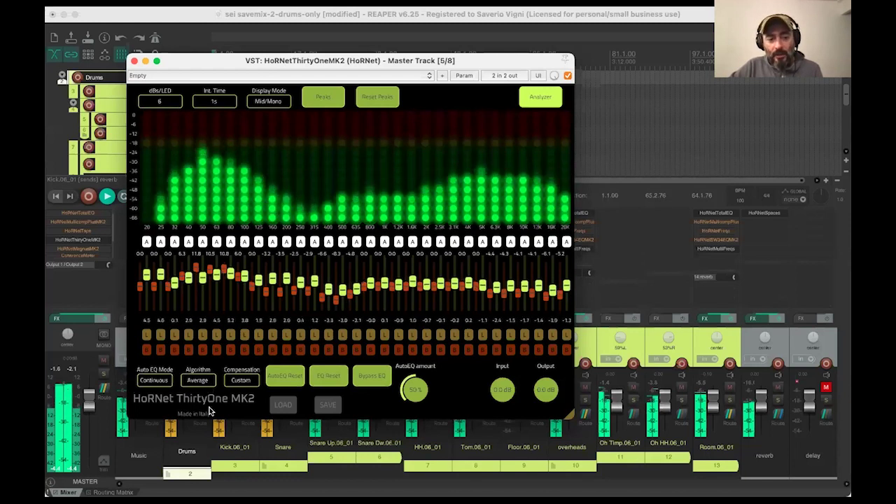
left_click(198, 380)
left_click(203, 407)
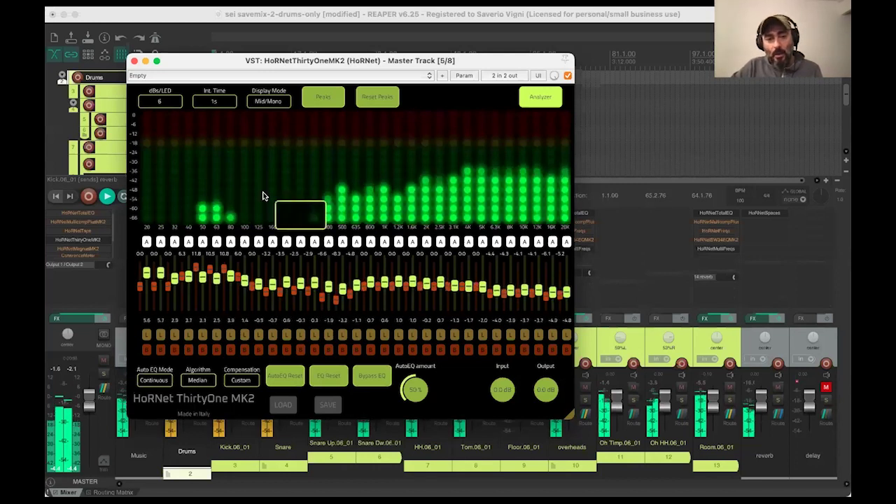
left_click(200, 381)
left_click(204, 395)
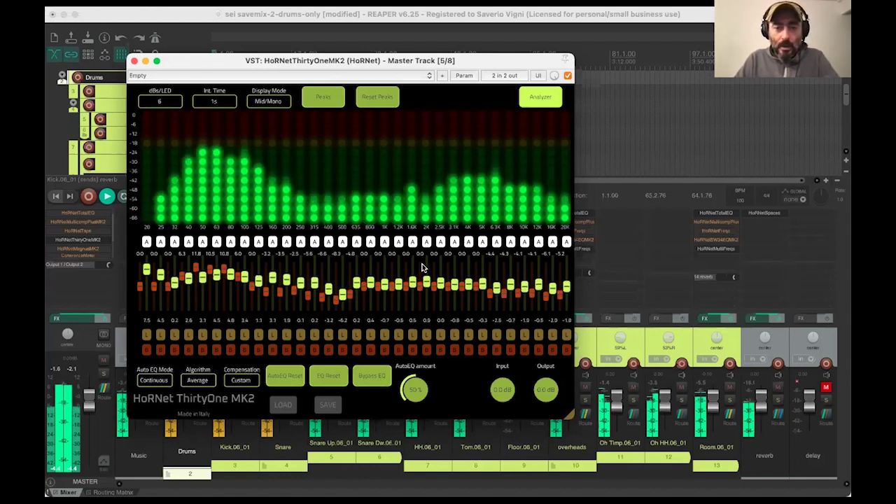
- Inspect the peak levels of individual spectrum bands with the analyzer paused, and switch the analyzer back on
mouse_move(360, 224)
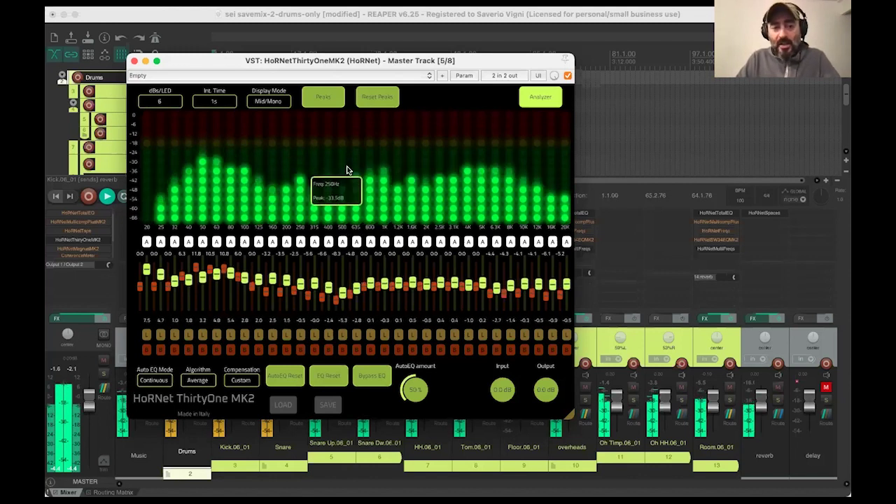
mouse_move(354, 175)
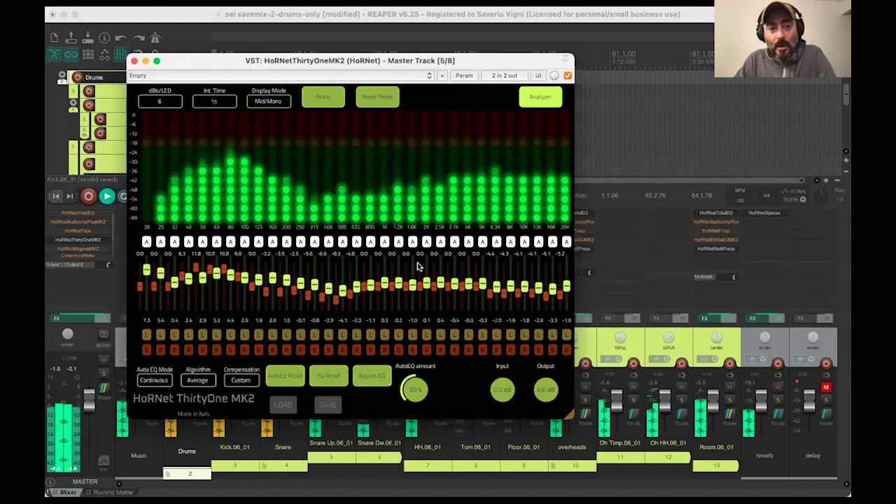
left_click(533, 105)
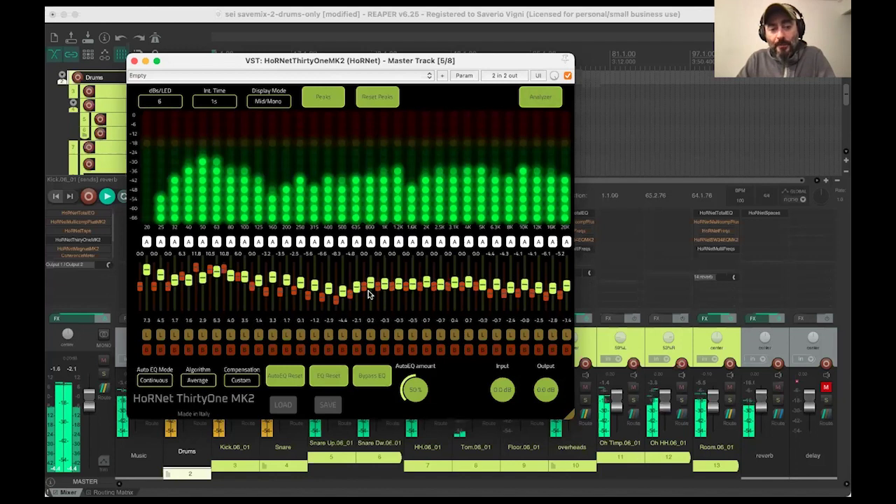
mouse_move(410, 228)
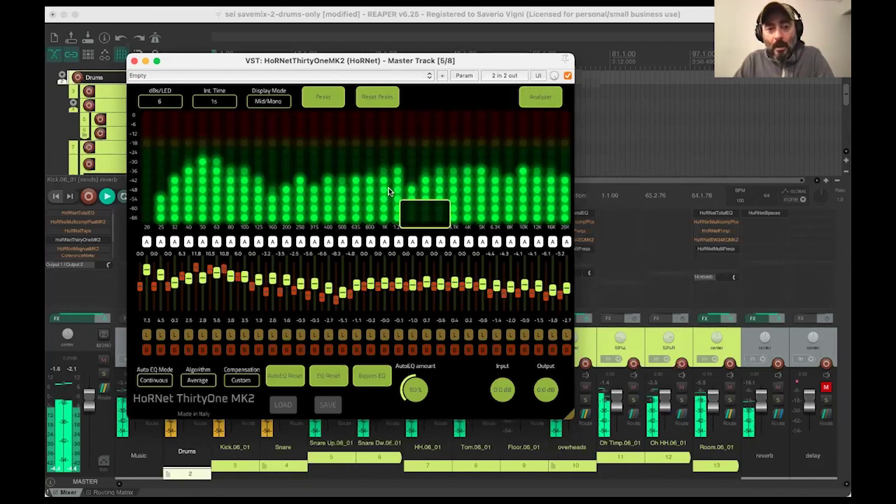
left_click_drag(322, 62, 337, 68)
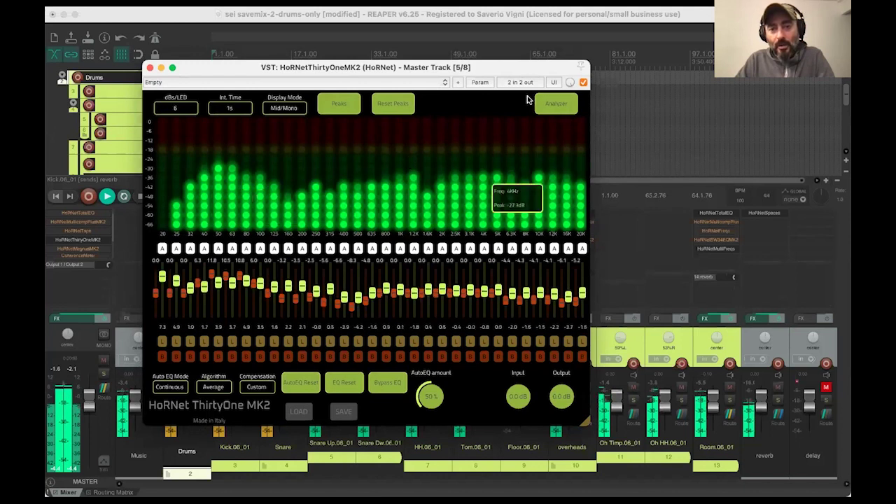
left_click(555, 103)
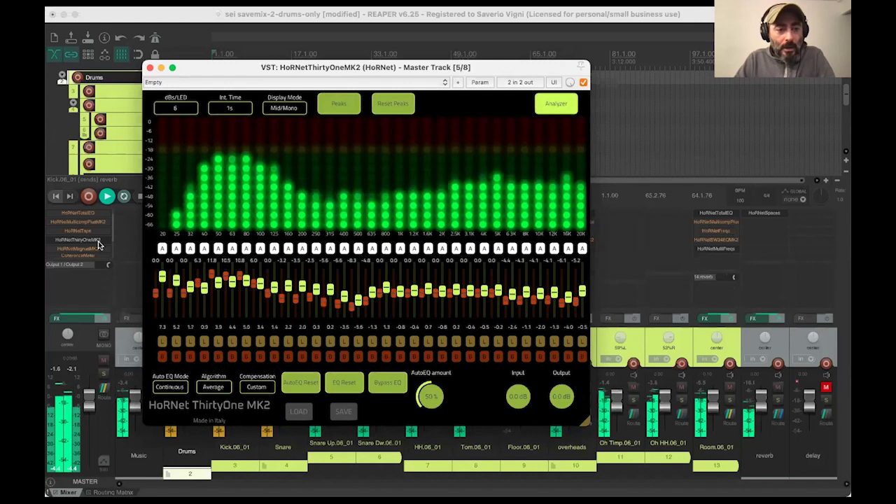
- Examine the master track's FX chain and its CPU load with HoRNetThirtyOneMK2 shown inside the chain, and close it
left_click(60, 319)
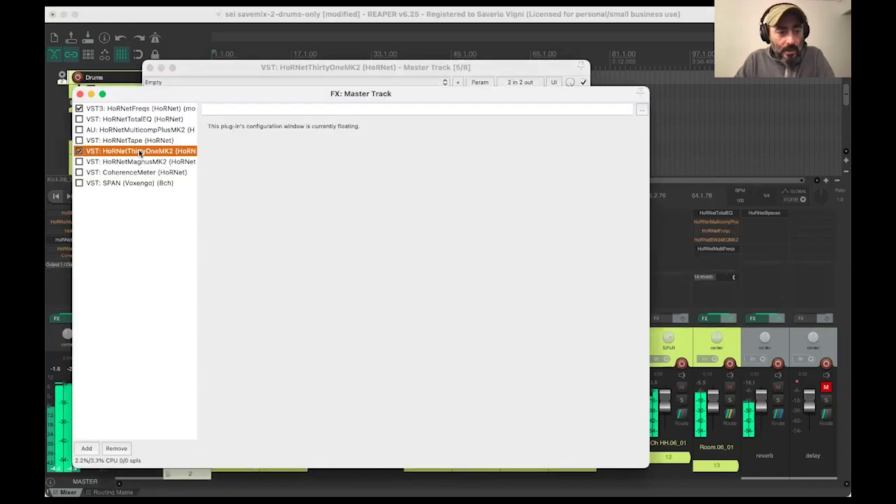
left_click_drag(187, 98, 236, 57)
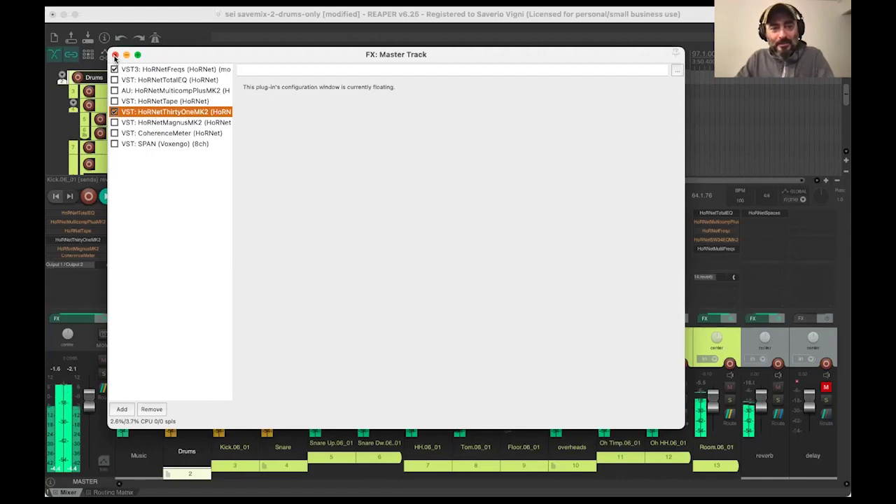
key("Escape")
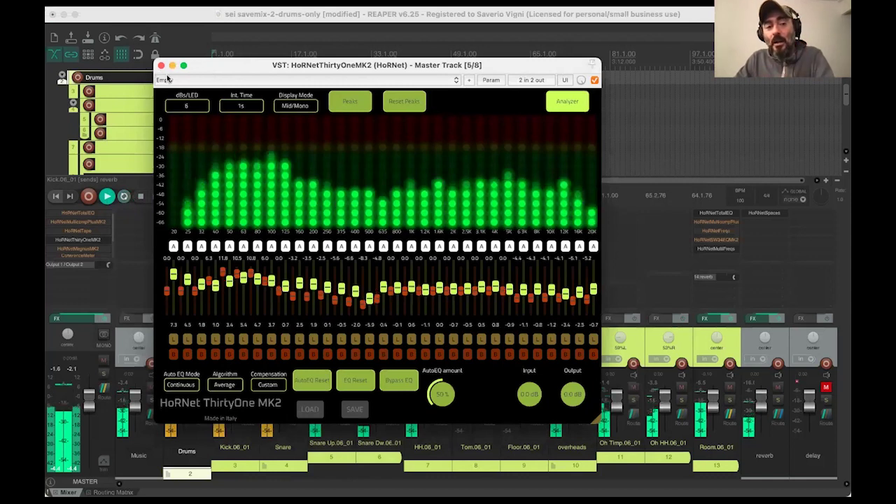
key("Escape")
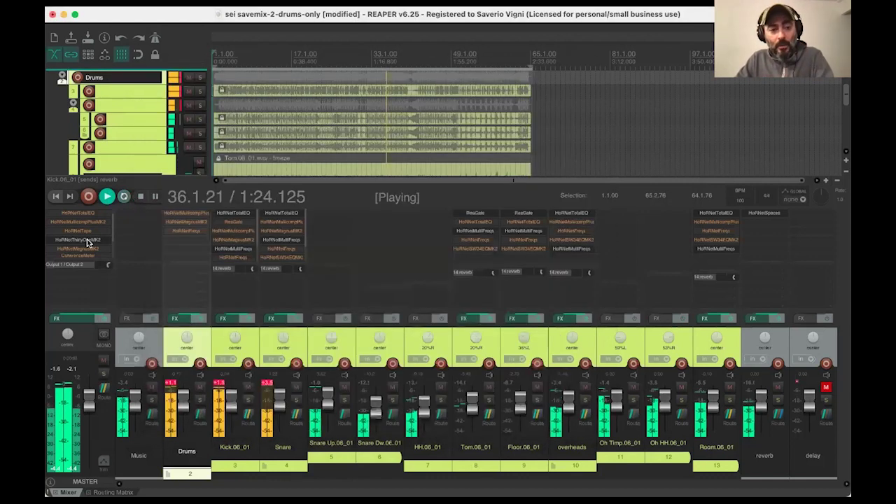
left_click(90, 240)
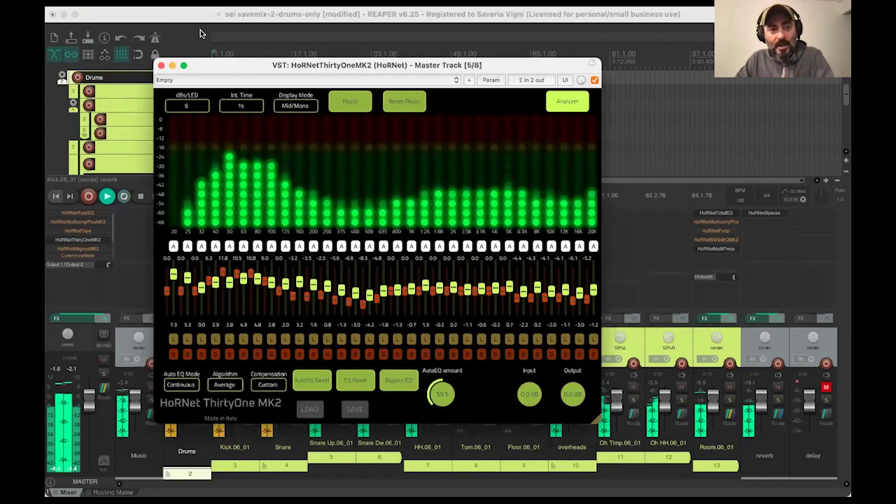
left_click(55, 282)
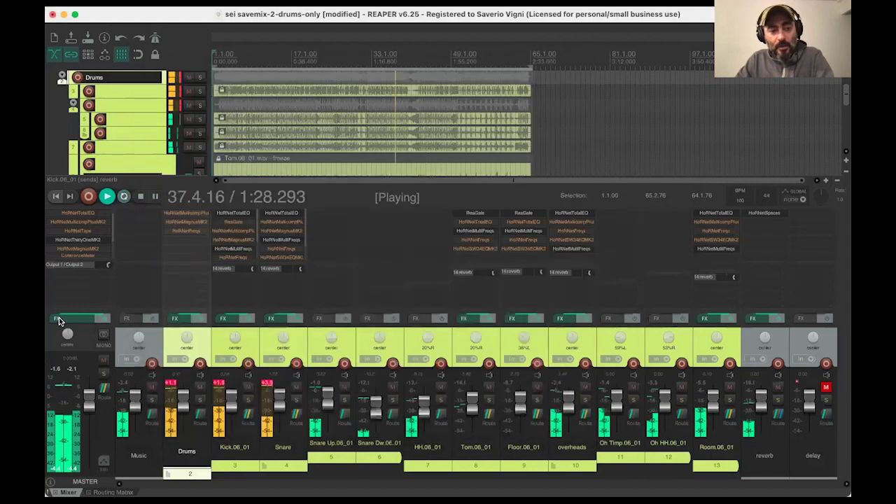
left_click(61, 321)
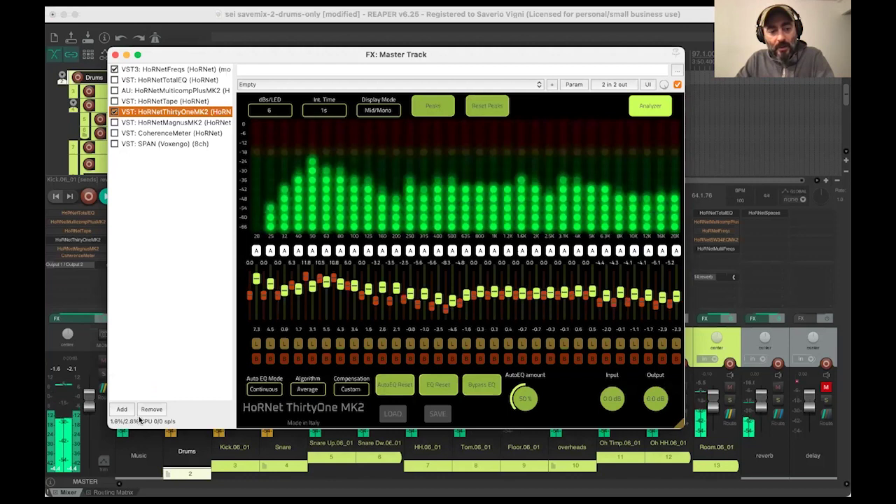
left_click(116, 55)
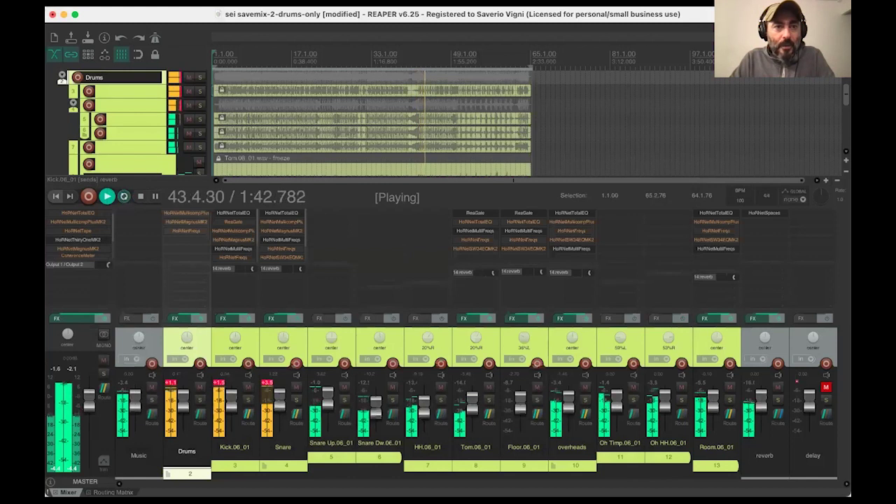
- Open the Performance Meter to examine the CPU use of each track
left_click(160, 1)
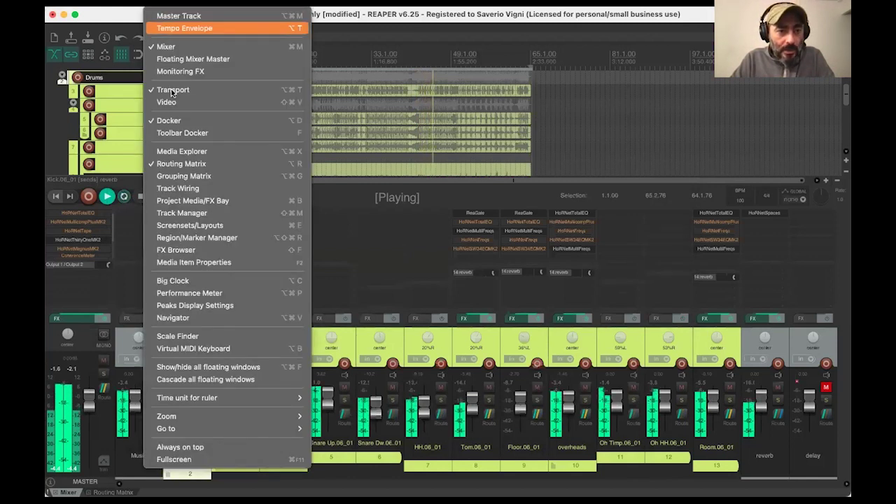
left_click(222, 293)
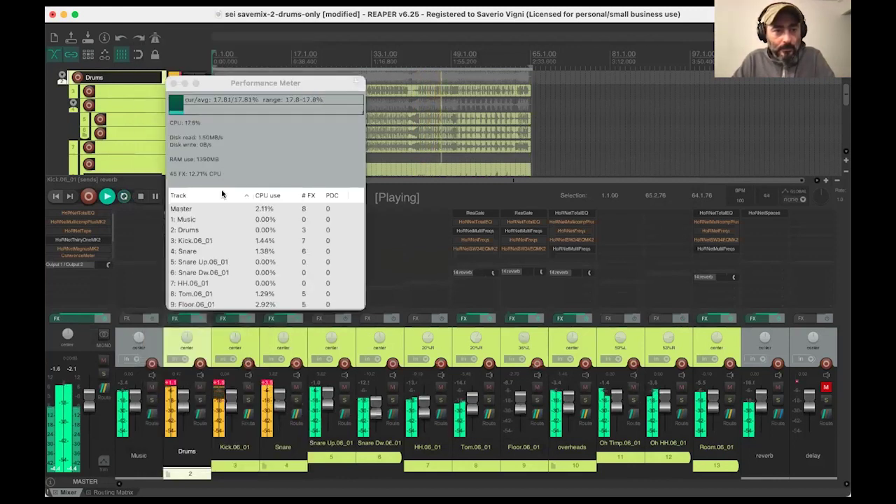
- Compare the Master's CPU use with that of the other tracks in the Performance Meter, and close it
scroll(225, 257, "down", 5)
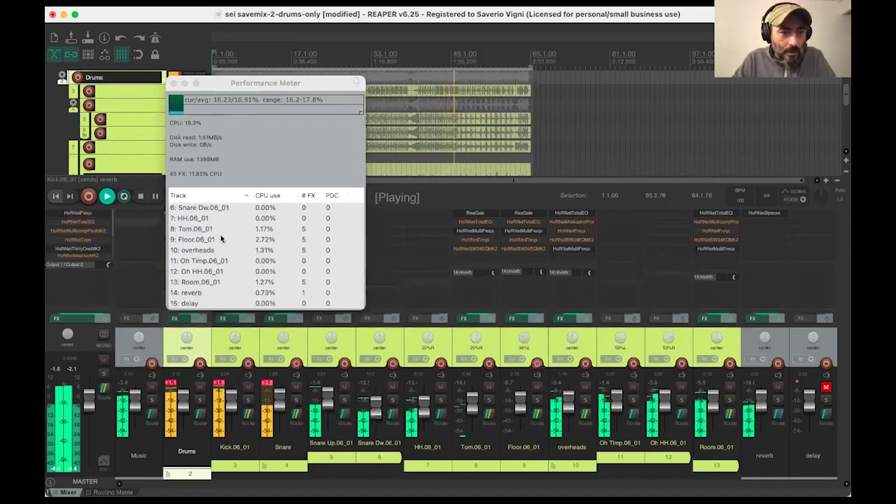
scroll(194, 228, "up", 3)
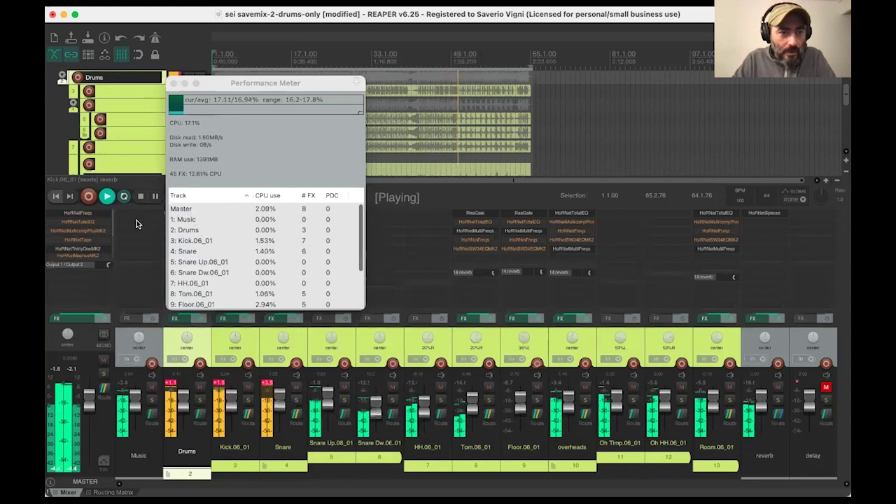
left_click(240, 210)
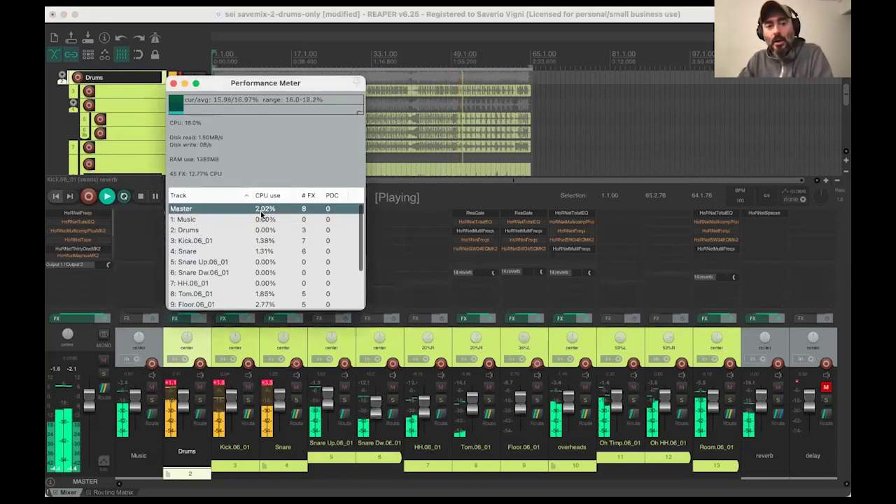
left_click(174, 83)
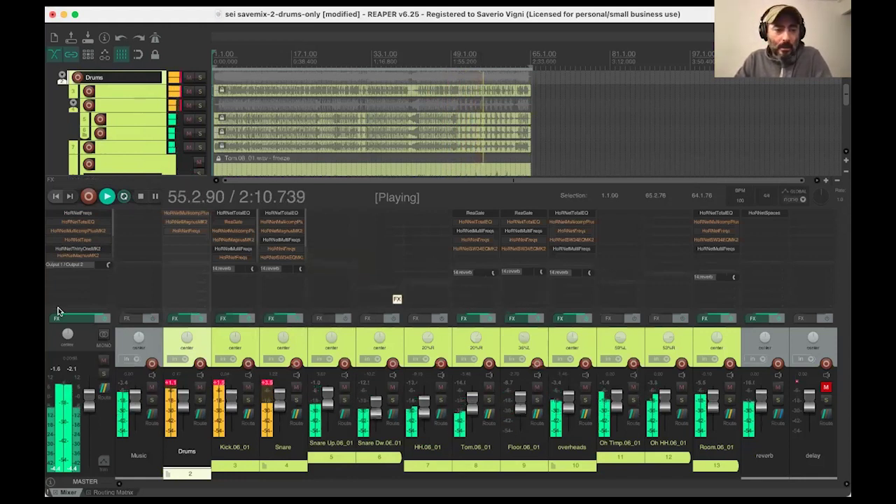
- Review the master track's HoRNetThirtyOneMK2 once more, close it and stop playback
left_click(76, 251)
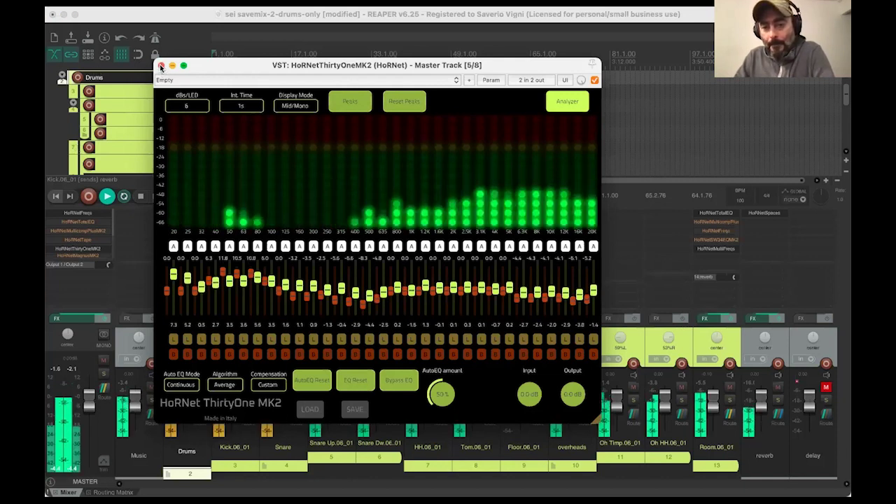
left_click(161, 65)
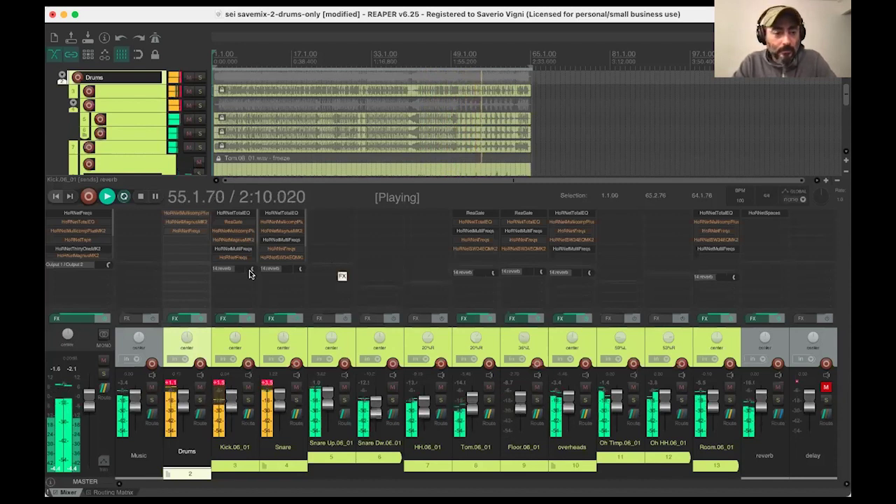
key("space")
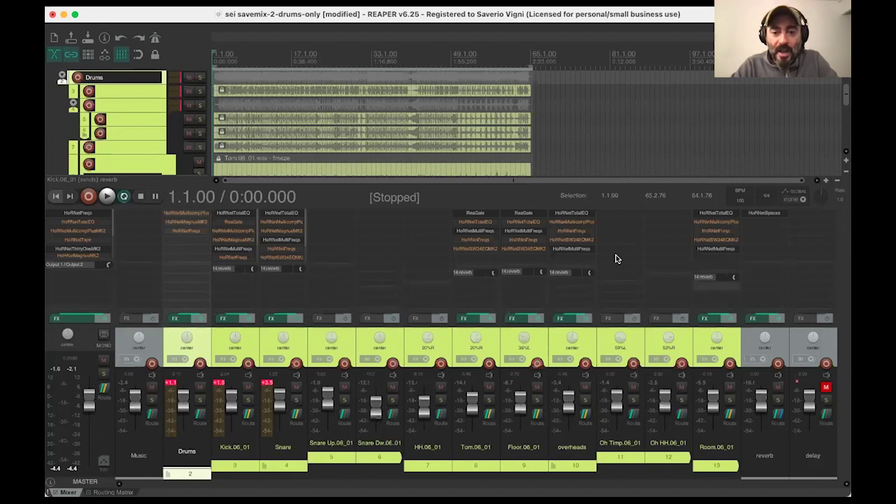
- Open HoRNetTotalEQ on Kick.06_01 and enable analog mode for its 54 Hz bell and 916 Hz shelf, followed by all bands, starting playback
left_click(241, 216)
left_click(372, 210)
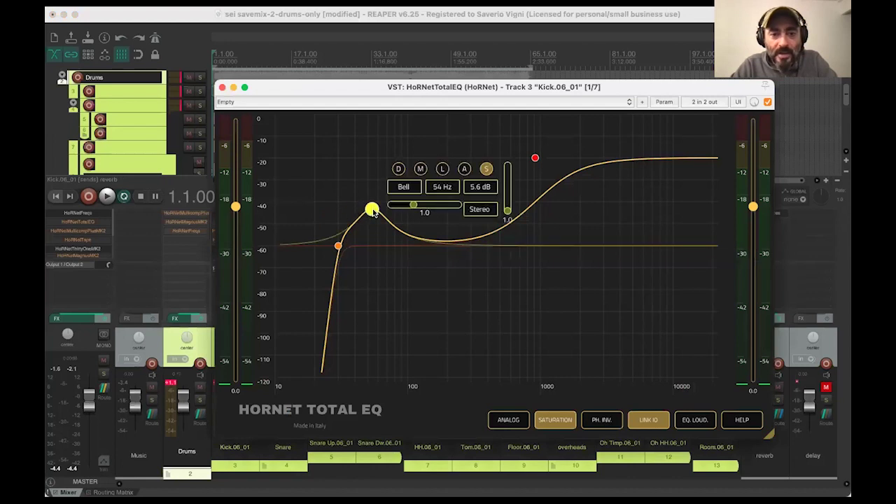
left_click(464, 170)
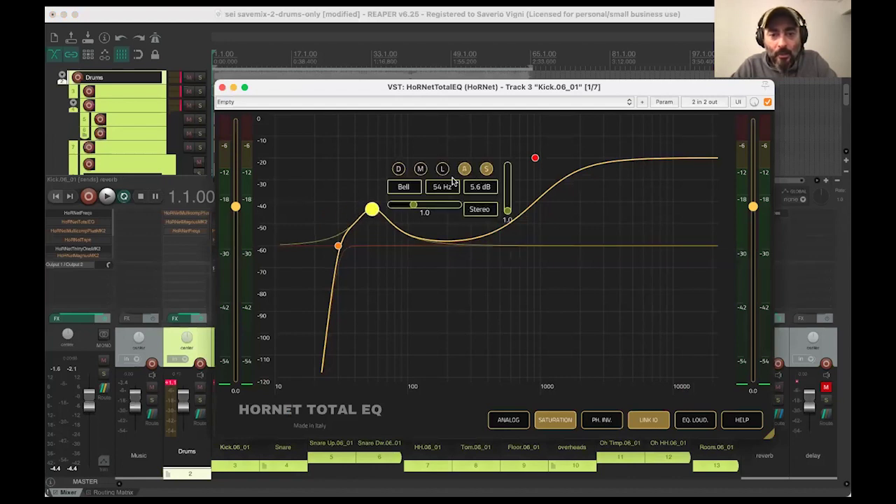
key("space")
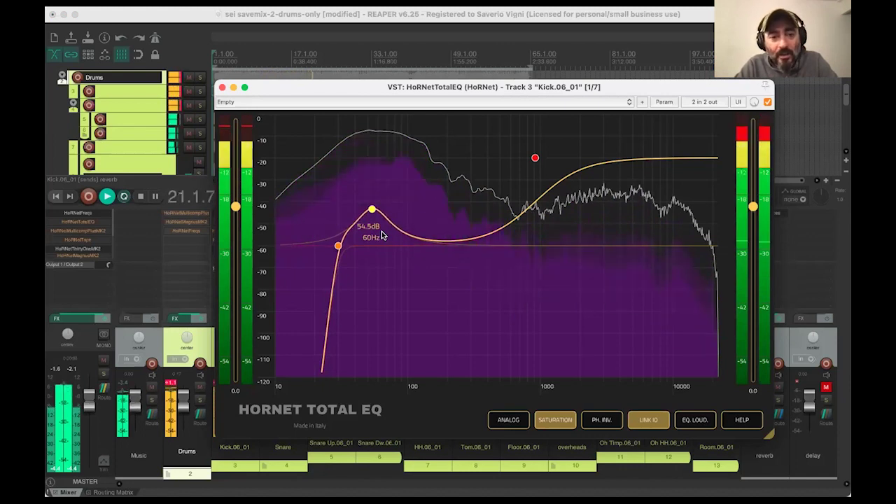
left_click(535, 158)
left_click(443, 120)
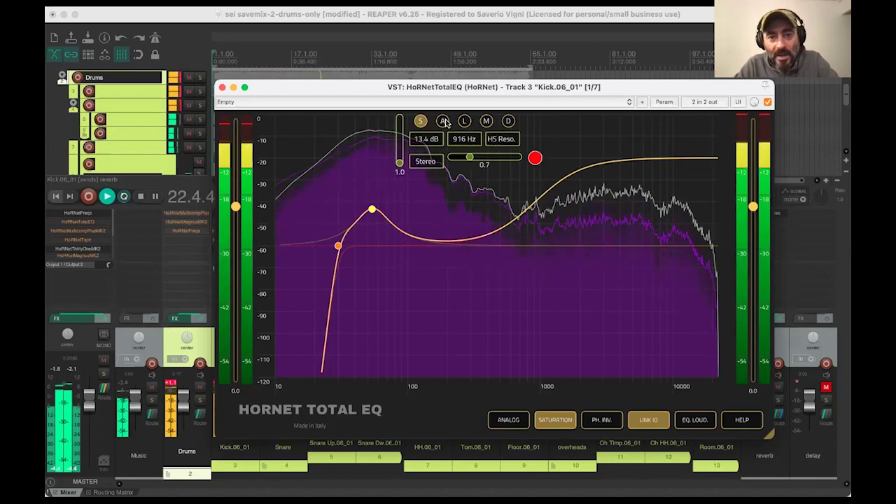
left_click(509, 419)
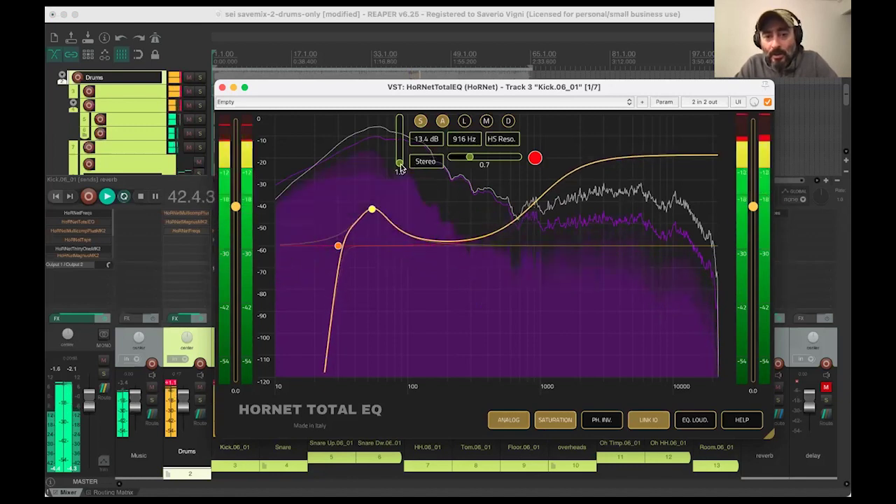
- Raise the saturation amount to 10.0 on the 916 Hz shelf and to 9.7 on the 54 Hz bell
left_click_drag(399, 162, 399, 117)
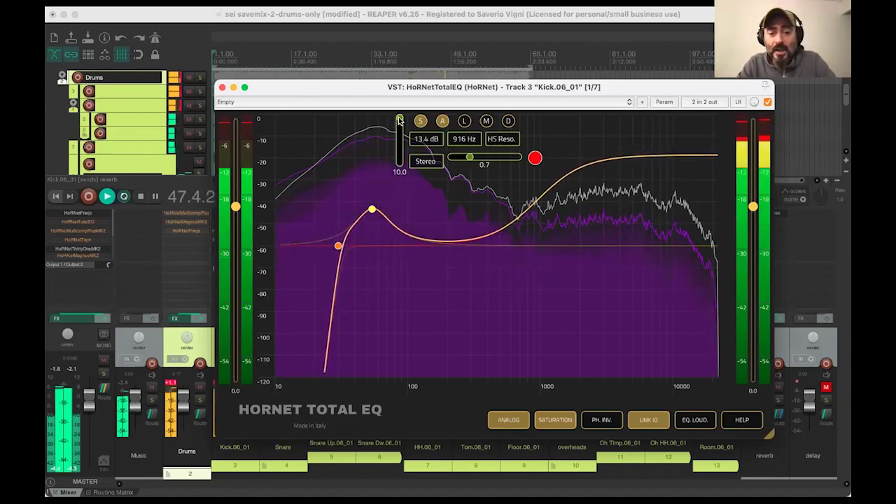
left_click(338, 247)
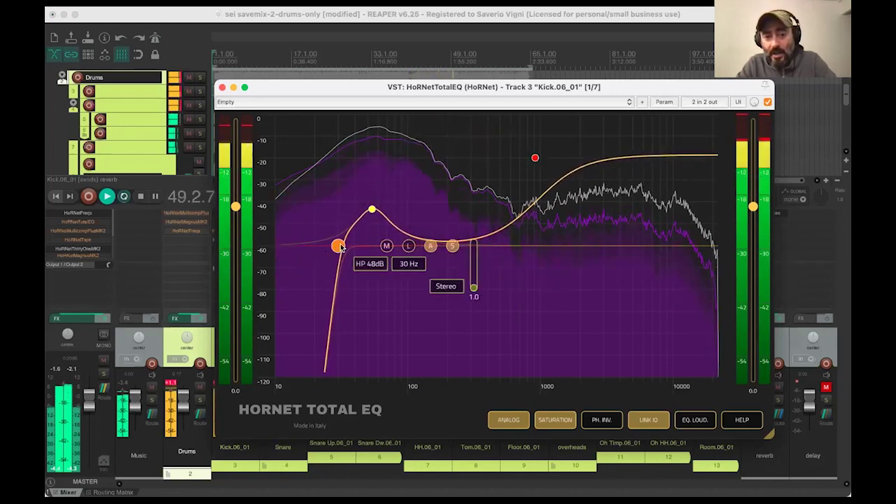
left_click(372, 210)
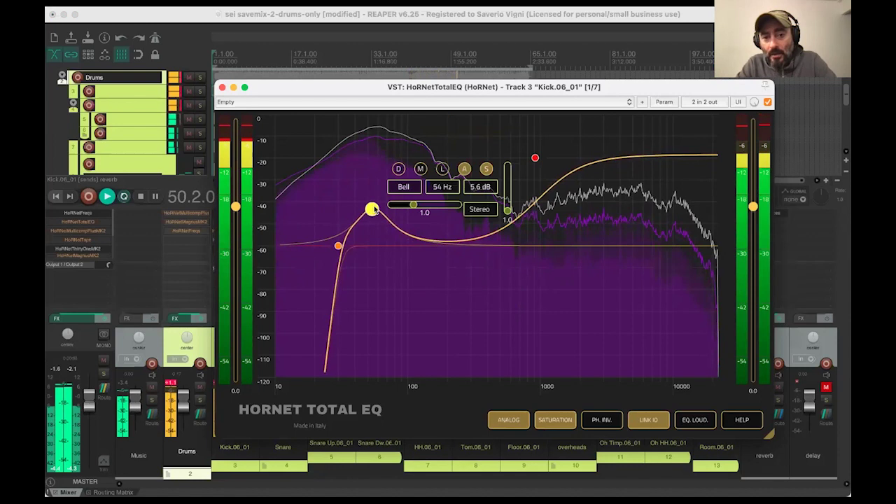
left_click(535, 158)
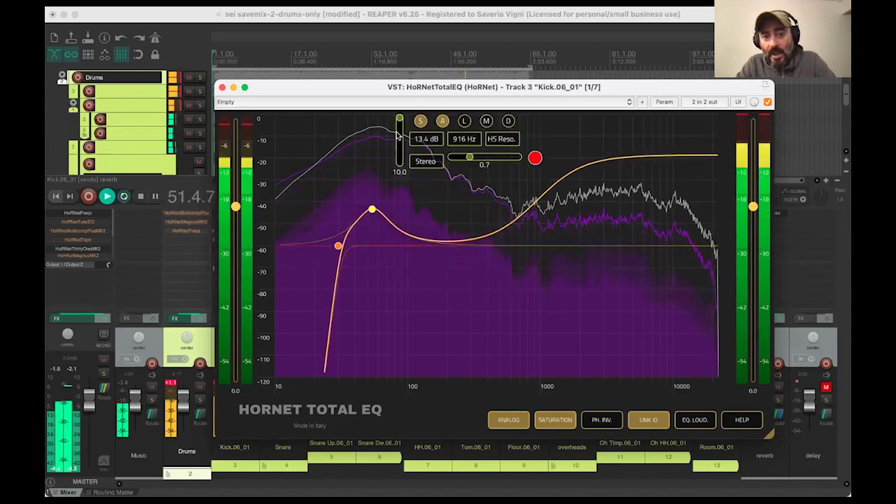
left_click(371, 210)
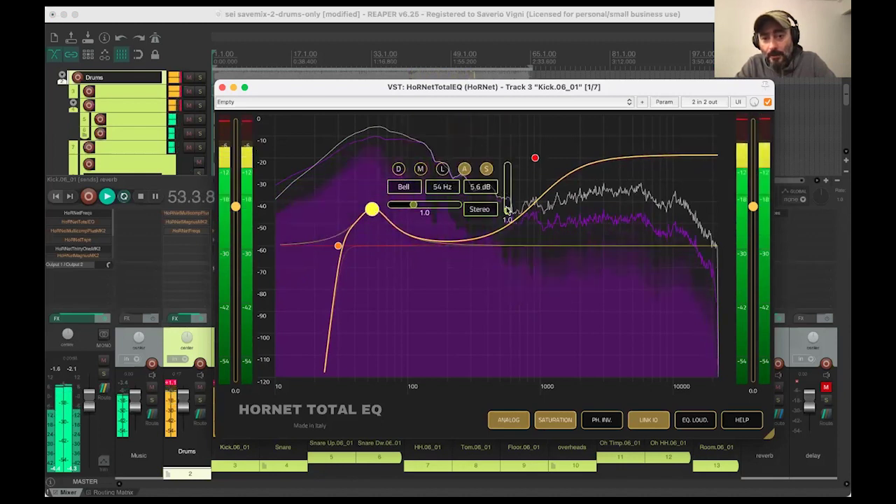
left_click_drag(507, 210, 508, 167)
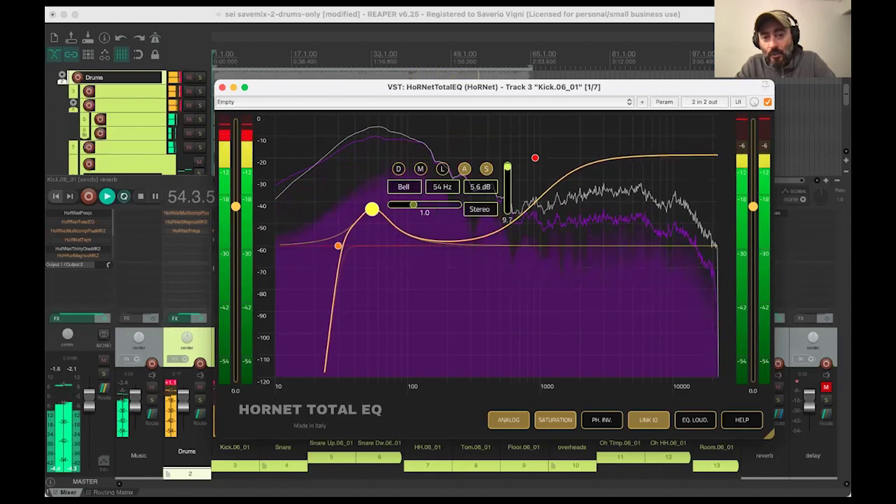
- Switch off analog mode and saturation for all bands of the kick EQ
left_click(535, 158)
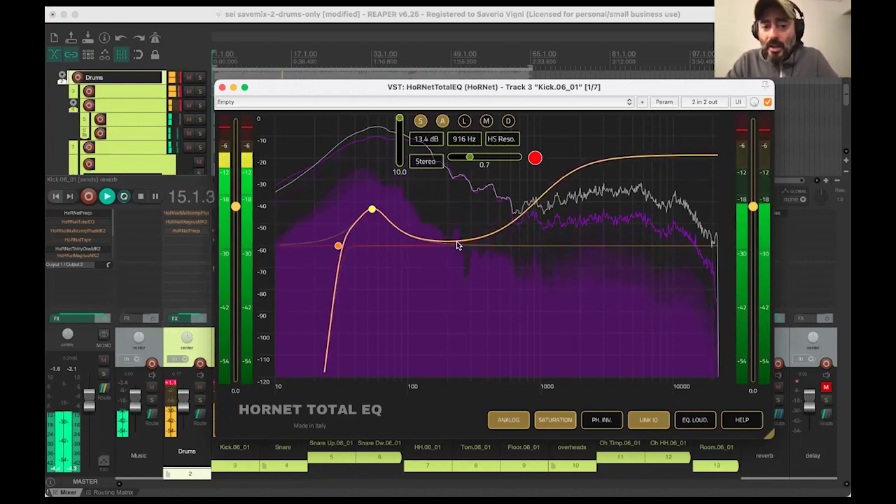
left_click(510, 423)
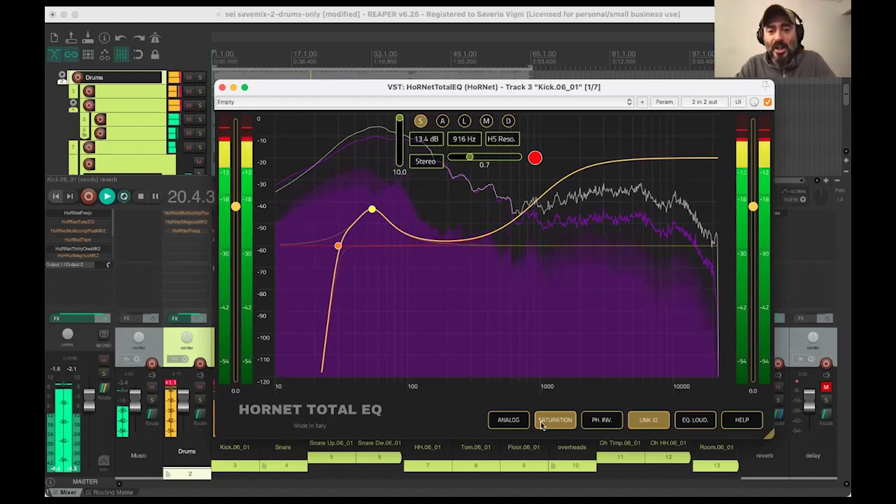
left_click(541, 423)
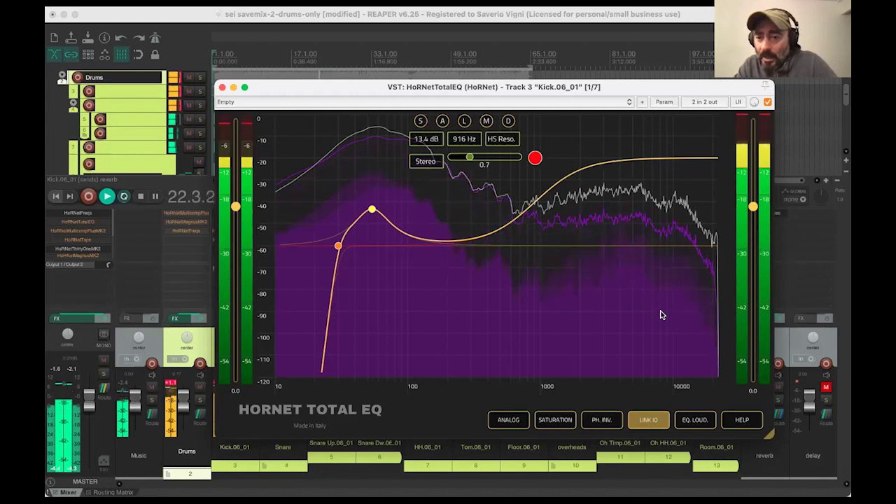
- Set the linked gains to -0.7 dB input and 0.7 dB output, and turn linking off to try equal loudness
left_click_drag(558, 89, 430, 87)
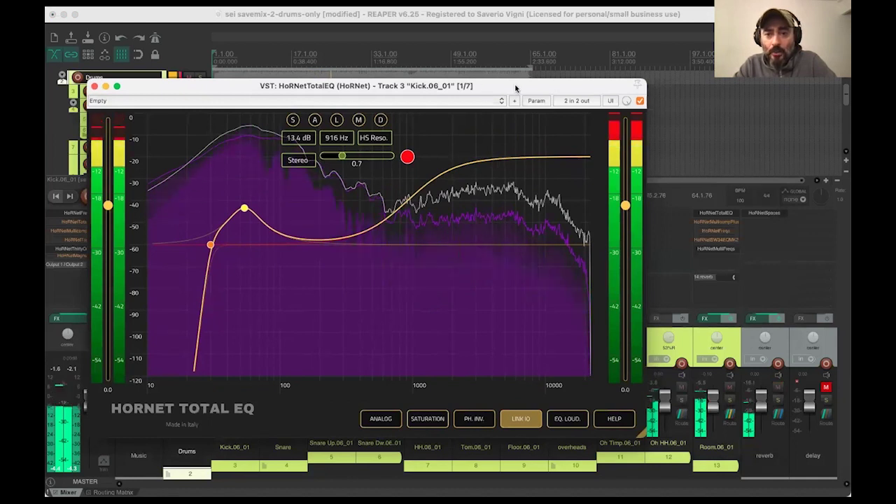
left_click_drag(484, 88, 515, 88)
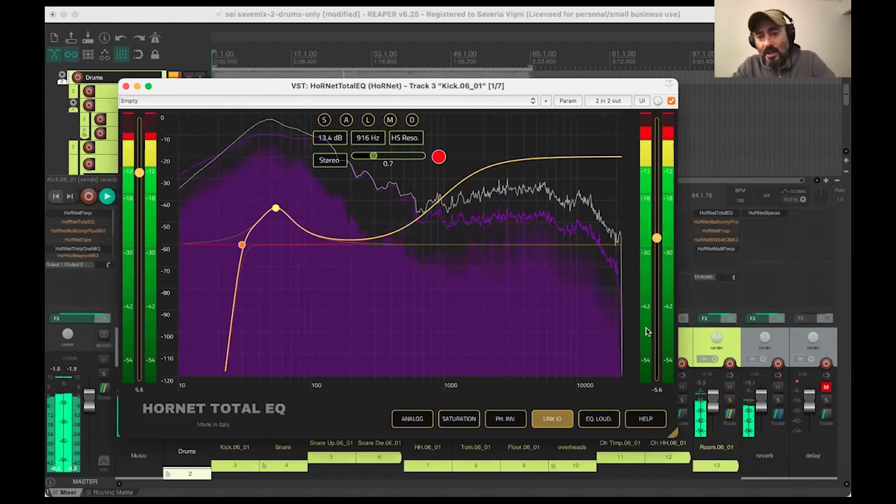
left_click_drag(656, 238, 656, 201)
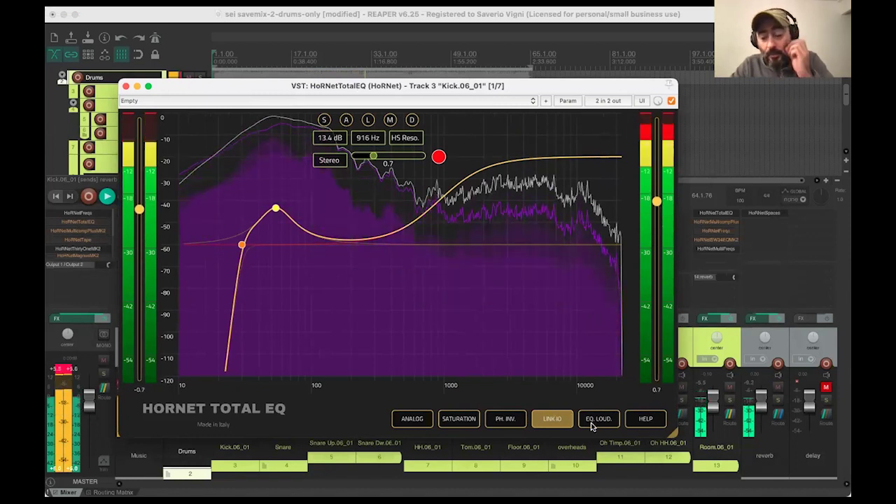
left_click(564, 420)
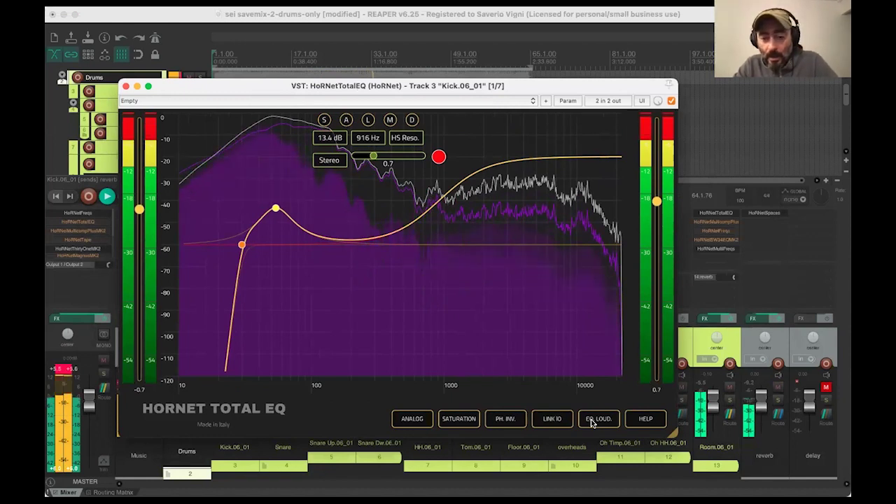
left_click(592, 420)
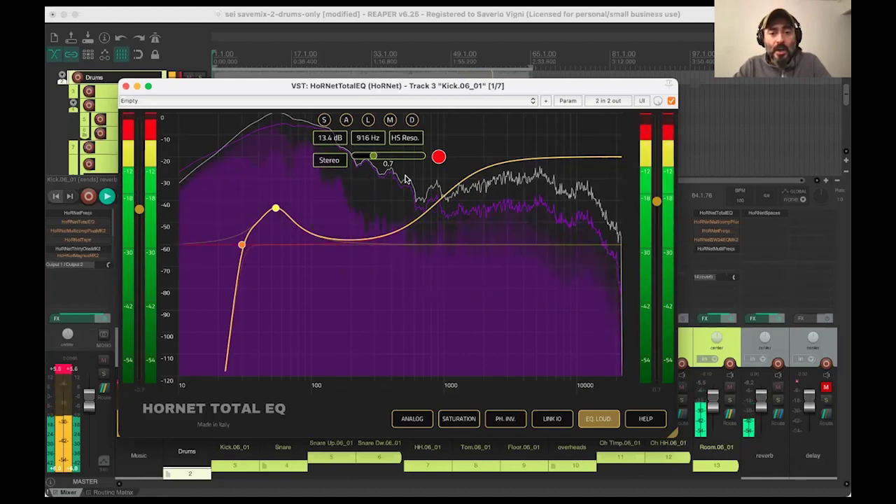
- Lower the kick EQ's high shelf to 7.8 dB at 970 Hz and make it dynamic, comparing it with dynamics off
left_click(411, 120)
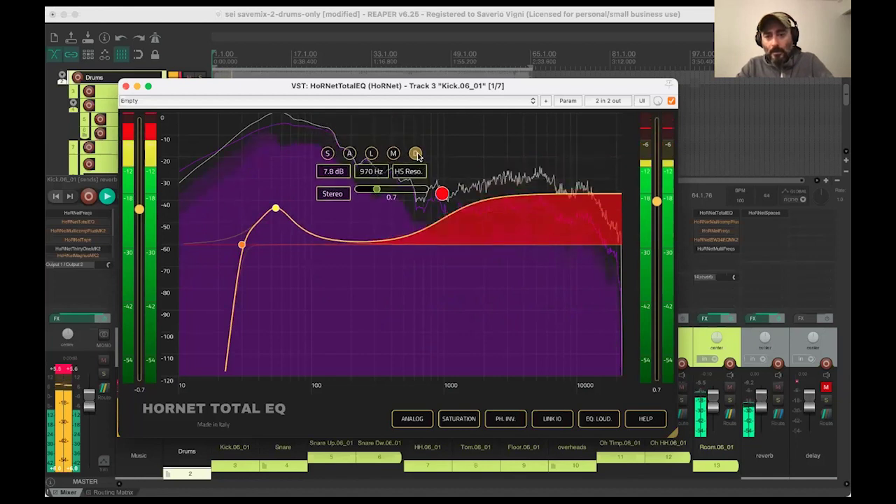
left_click(416, 153)
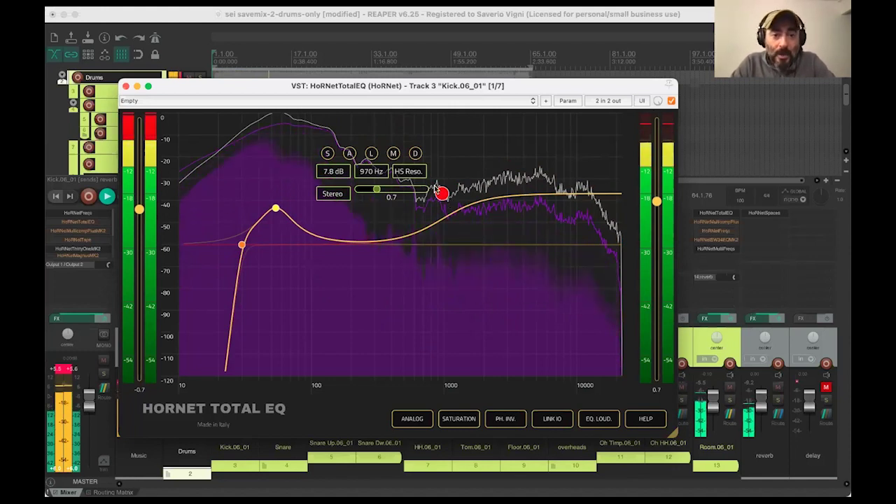
left_click(415, 154)
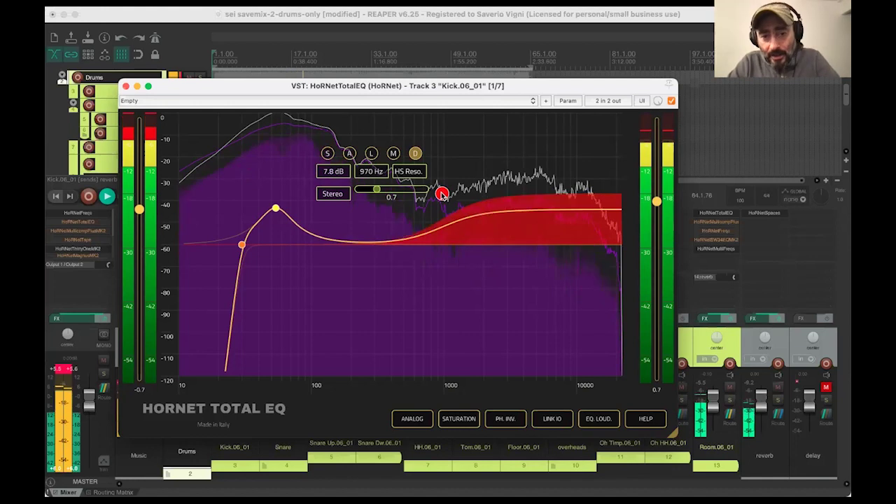
- Try the dynamic high shelf at 4.4 dB and 1061 Hz, -12.6 dB and 798 Hz, and 4.7 dB and 839 Hz
left_click_drag(442, 195, 449, 219)
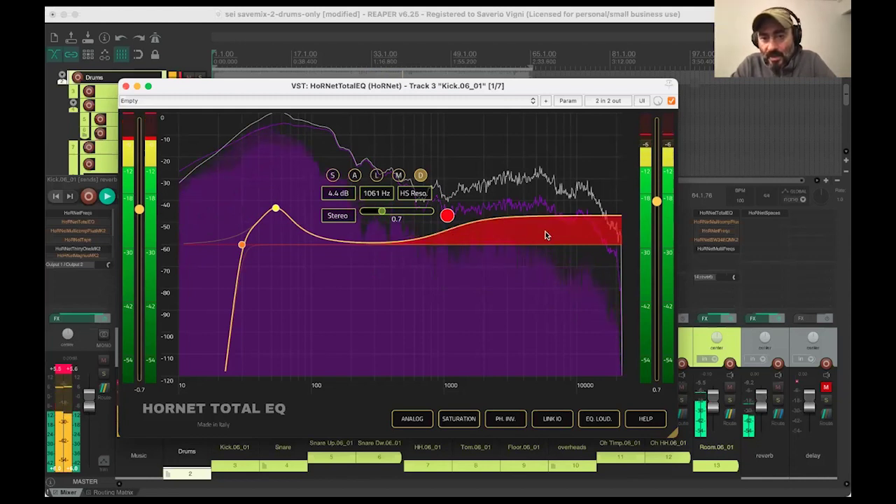
left_click_drag(447, 225, 430, 327)
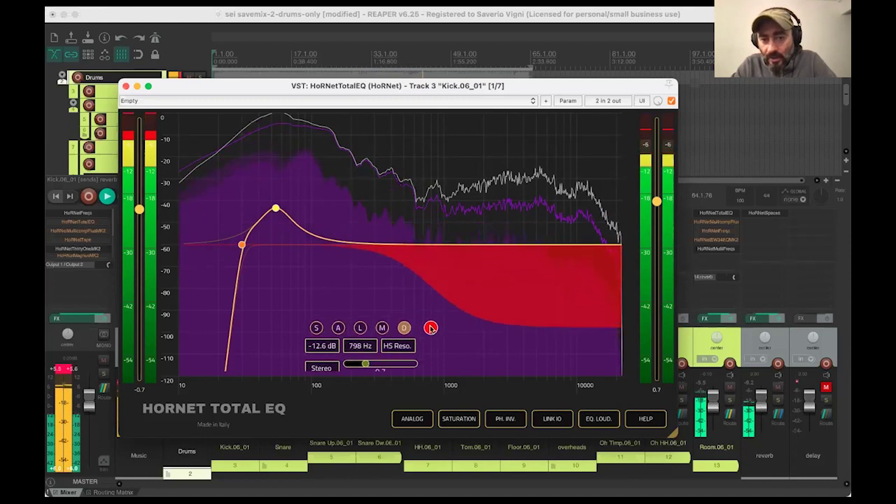
mouse_move(432, 204)
left_mouse_down()
mouse_move(430, 221)
mouse_move(434, 215)
left_mouse_up()
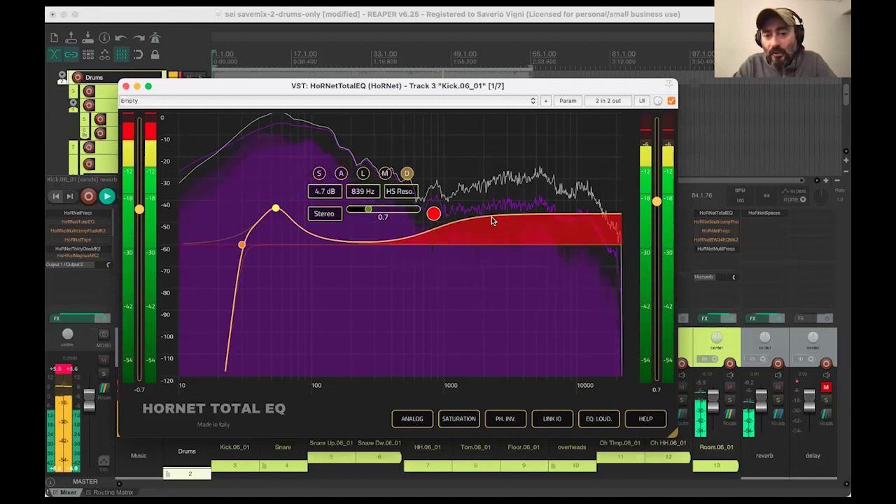
- Pull the dynamic high shelf down to -18.0 dB at 700 Hz
left_click_drag(434, 215, 426, 274)
left_click_drag(416, 329, 419, 363)
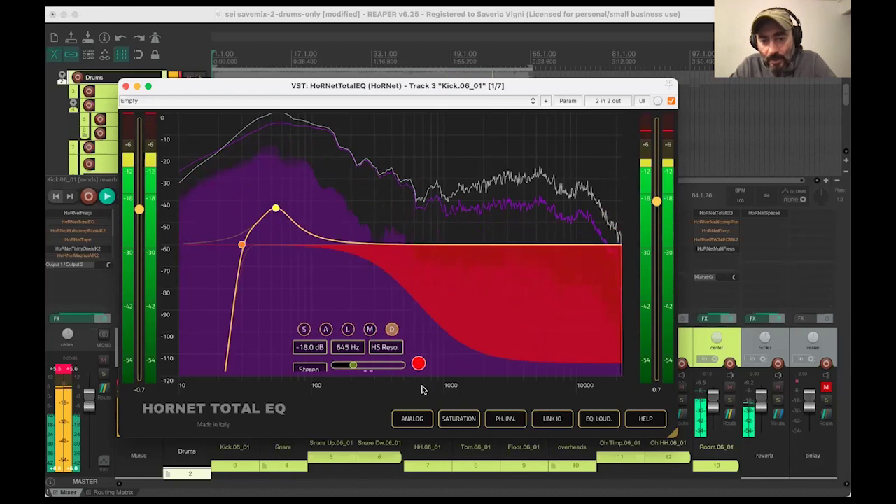
left_click_drag(418, 362, 423, 363)
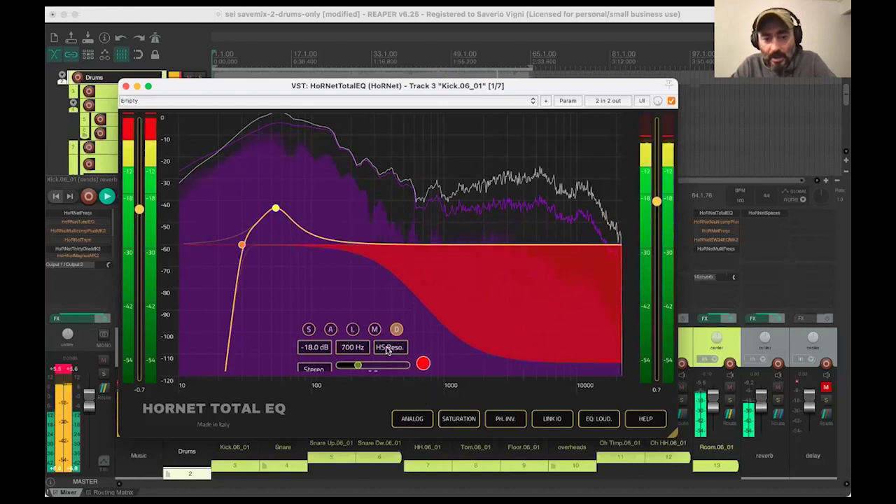
left_click(424, 358)
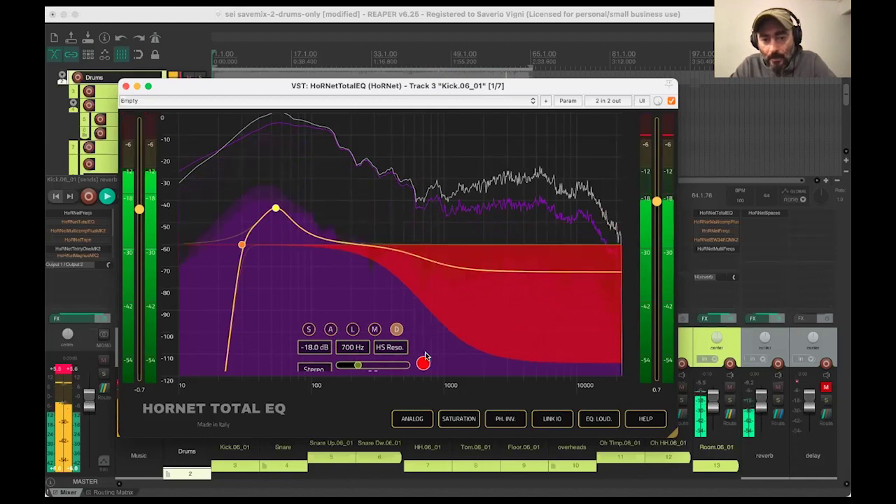
- Delete the high shelf band from the kick EQ and make the 55 Hz bell dynamic
key("Delete")
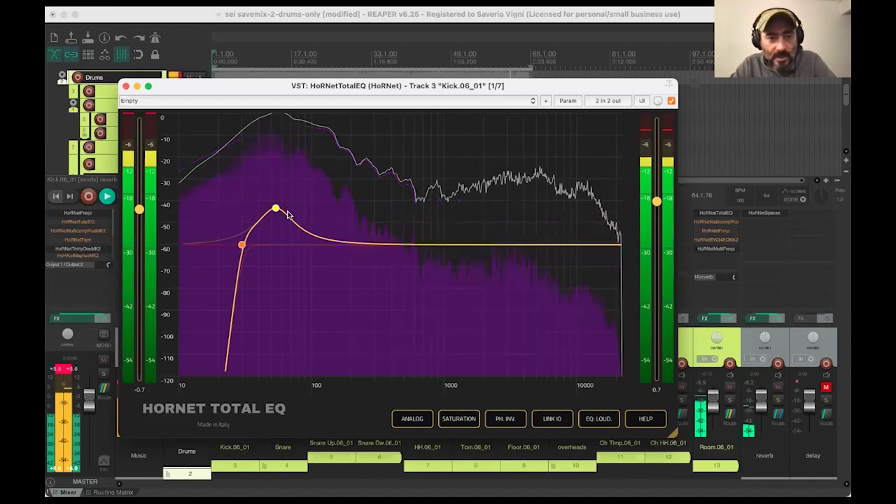
left_click(277, 211)
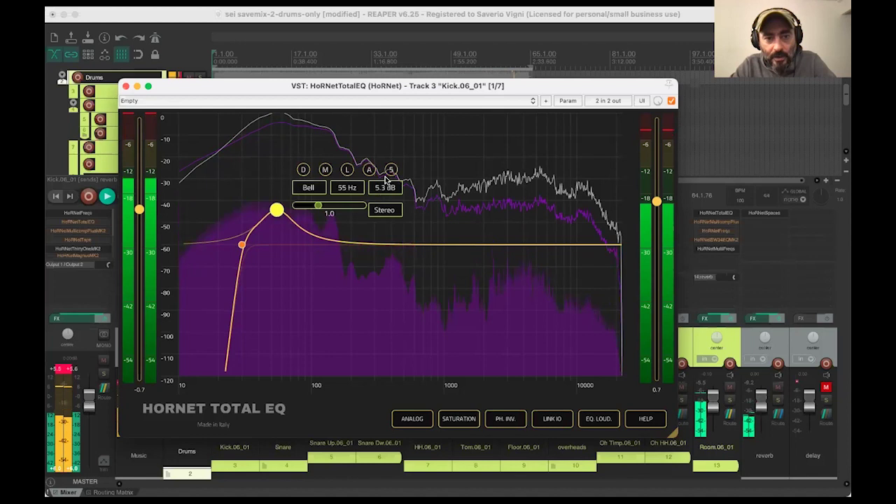
left_click(302, 170)
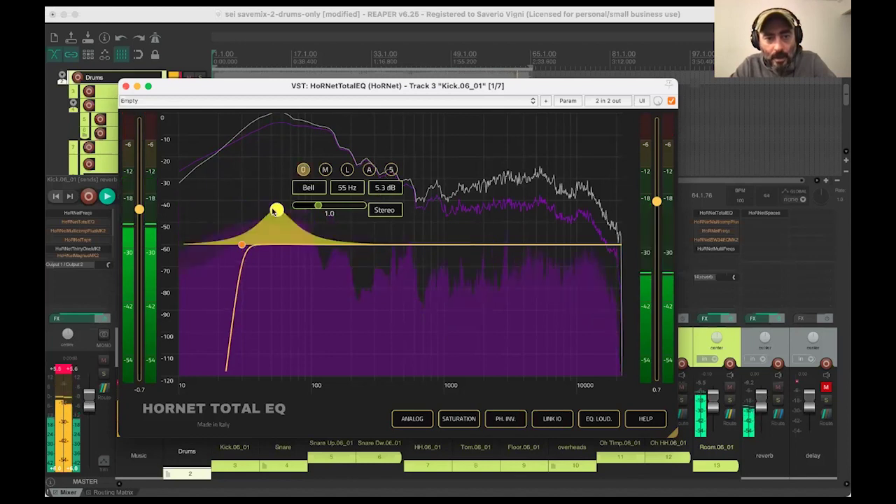
- Pull the dynamic bell down to -10.2 dB at 65 Hz, try -8.9 and -9.3 dB at 60 Hz, and settle on -8.8 dB at 61 Hz
left_click_drag(273, 229, 286, 311)
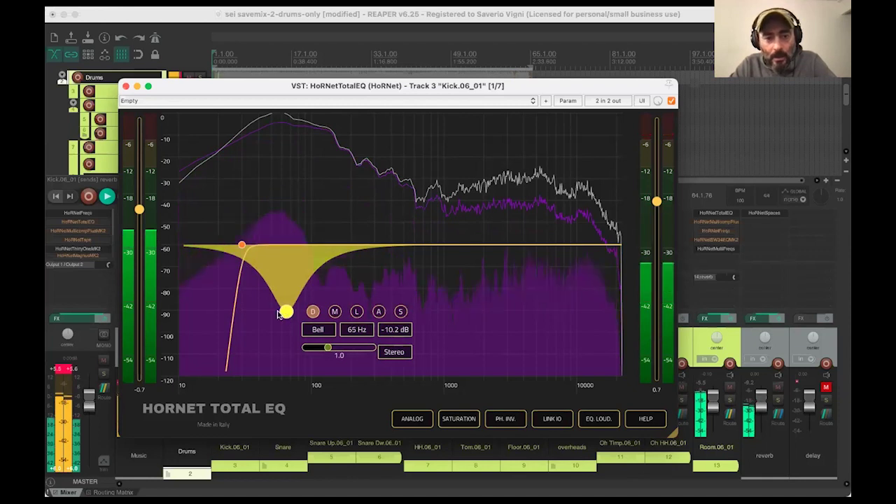
left_click_drag(281, 313, 280, 305)
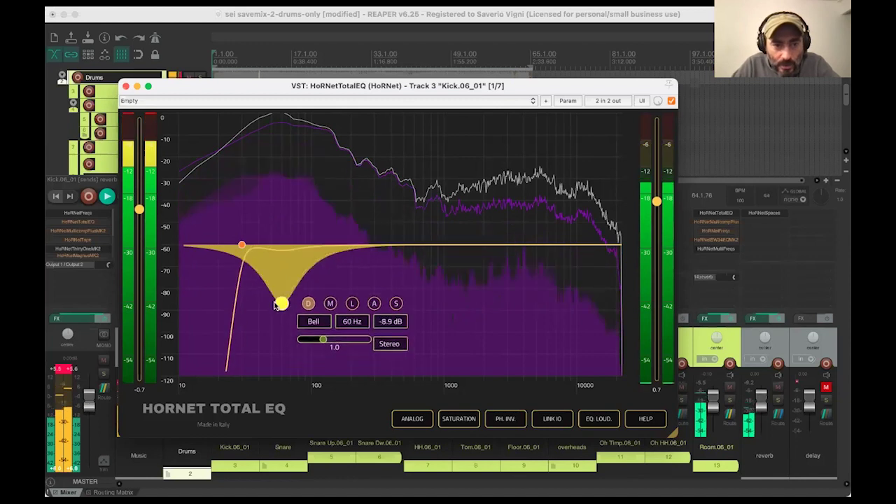
mouse_move(285, 306)
left_mouse_down()
mouse_move(291, 310)
mouse_move(293, 291)
mouse_move(283, 282)
mouse_move(282, 309)
left_mouse_up()
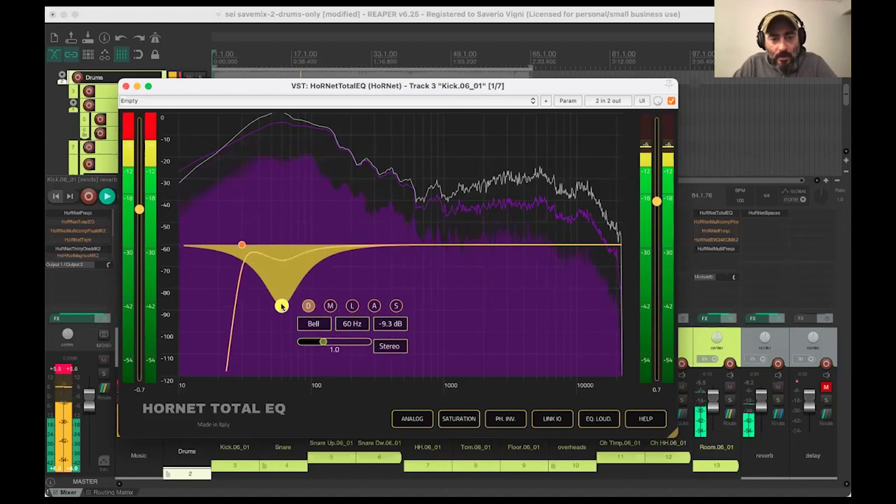
left_click_drag(281, 306, 282, 305)
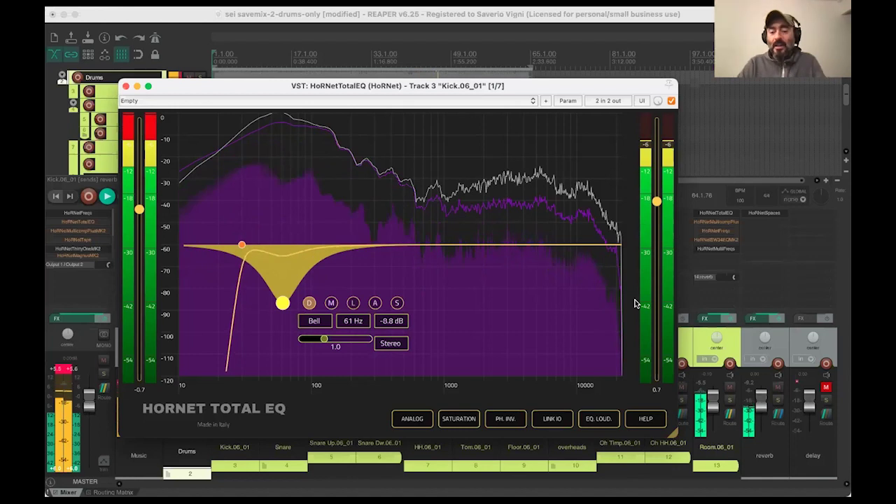
left_click(755, 322)
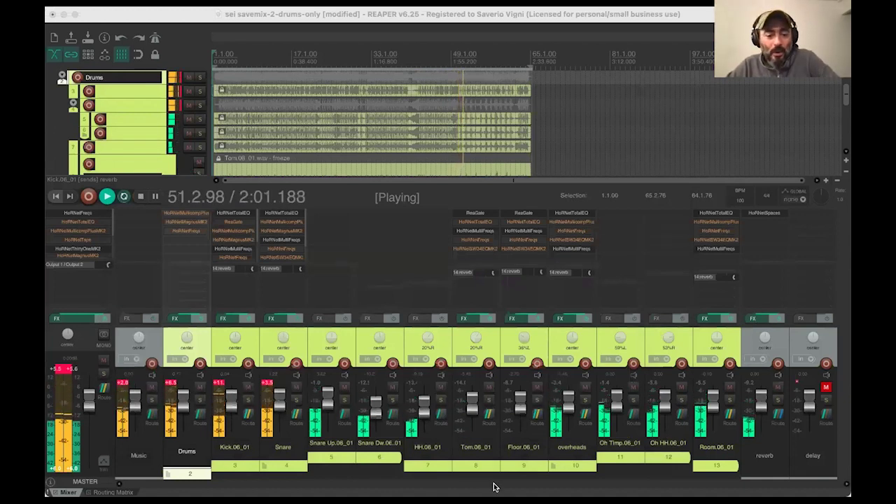
left_click(339, 474)
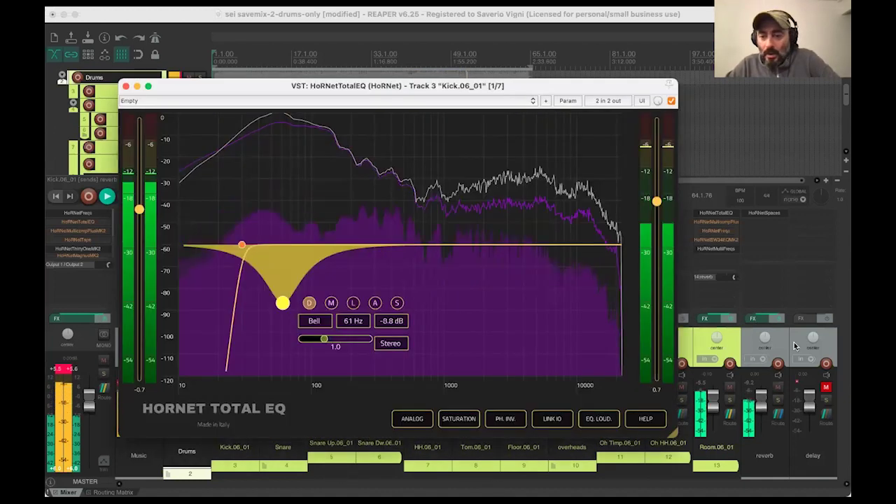